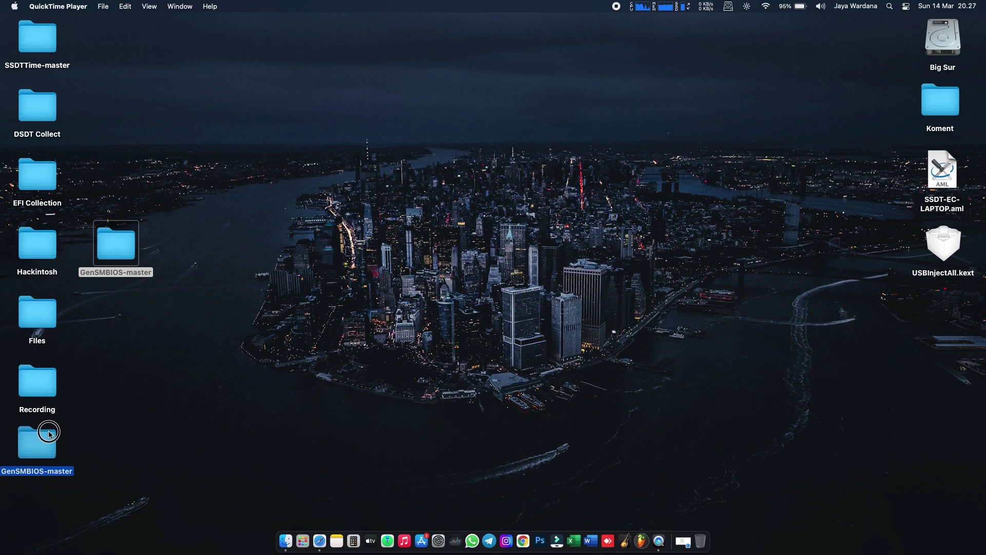
Step: Switch to Safari and read through the OpenCorePkg 0.6.7 release notes and its downloadable assets on GitHub
click(132, 392)
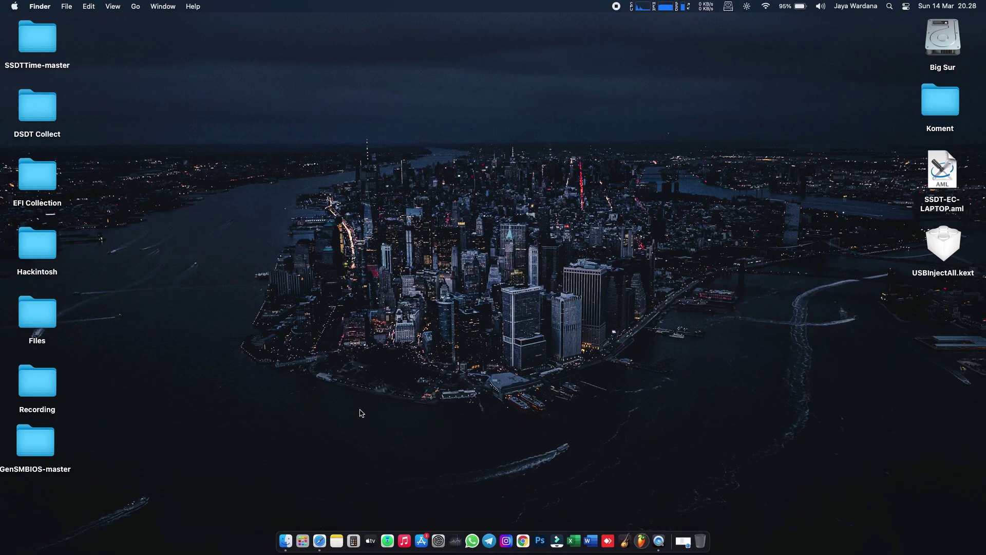
click(326, 535)
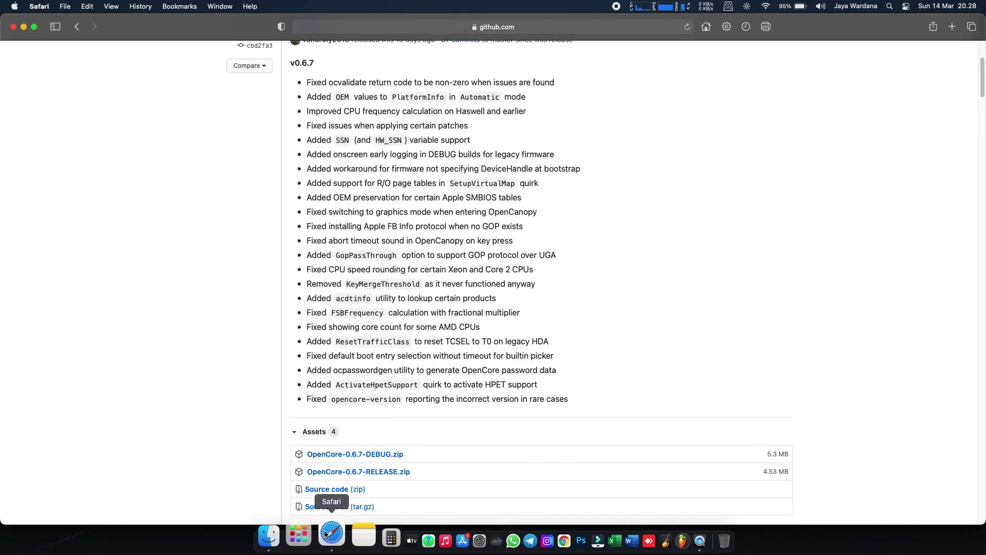
scroll(442, 289, down, 10)
scroll(441, 289, down, 10)
scroll(442, 290, up, 20)
scroll(443, 291, down, 10)
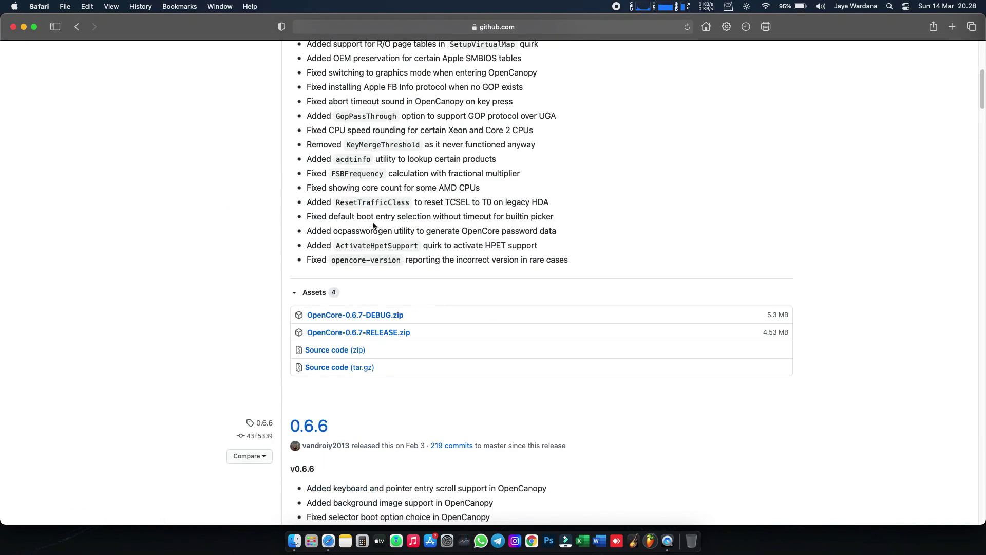
scroll(447, 265, up, 10)
scroll(554, 215, down, 5)
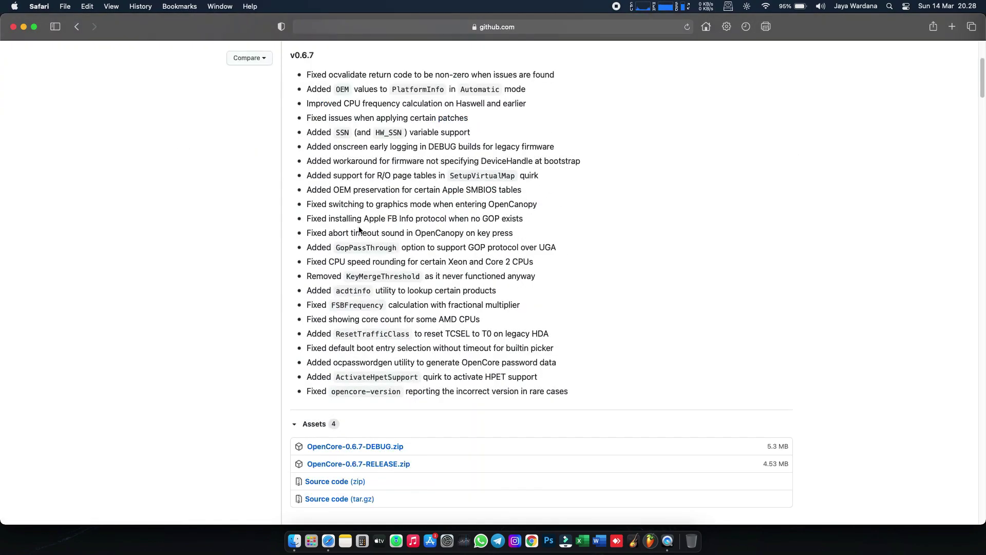
scroll(345, 215, up, 3)
drag(307, 169, 557, 422)
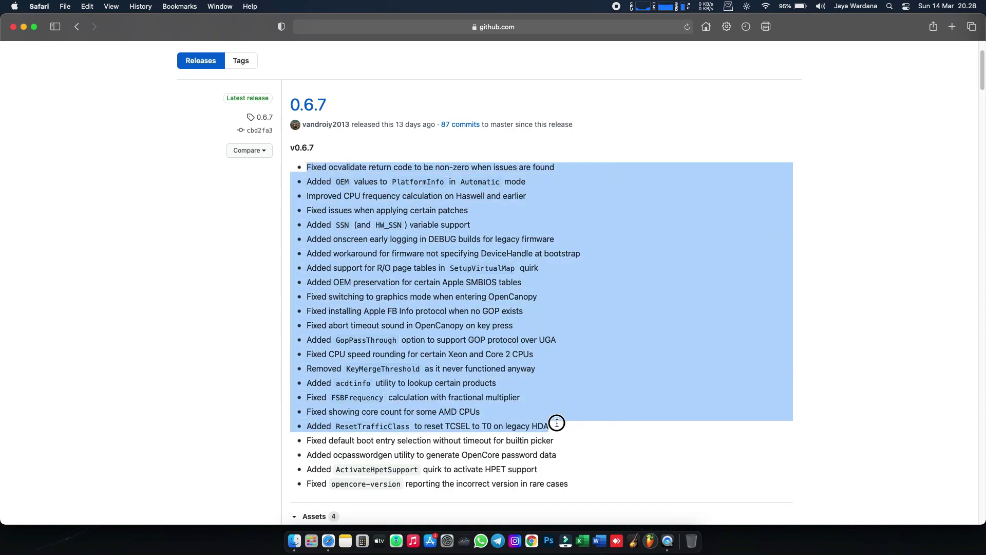
click(395, 308)
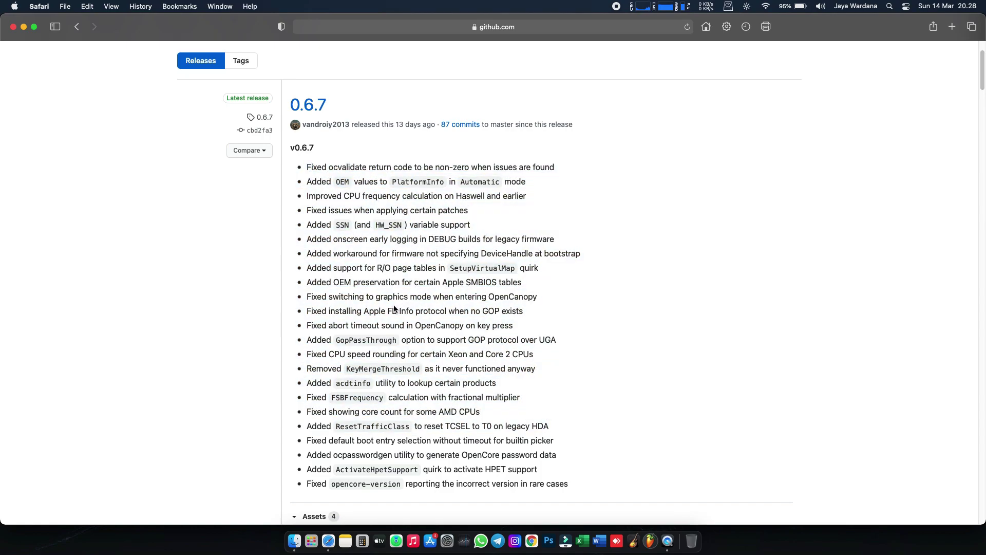
scroll(415, 239, down, 1)
scroll(411, 281, down, 5)
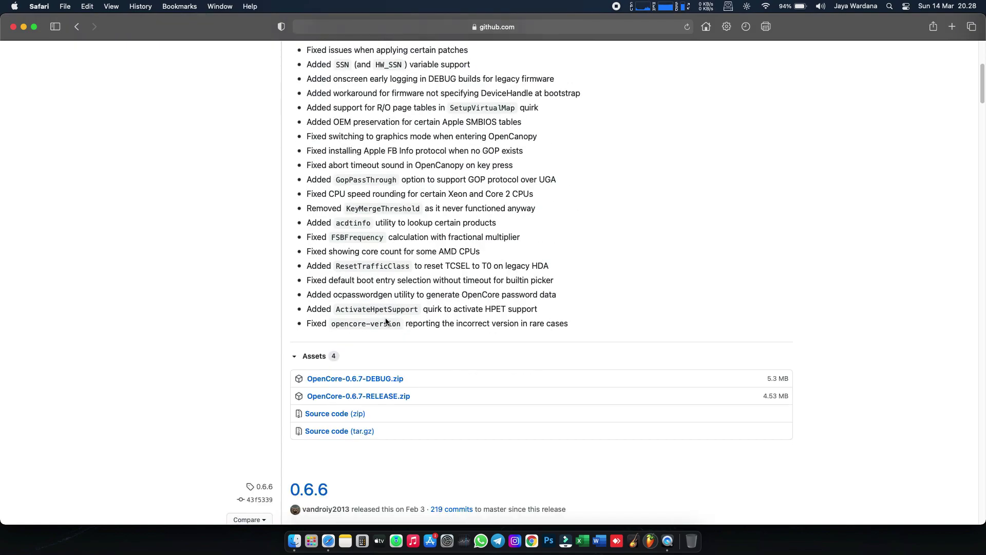
scroll(494, 313, down, 2)
scroll(497, 292, up, 5)
scroll(497, 296, up, 2)
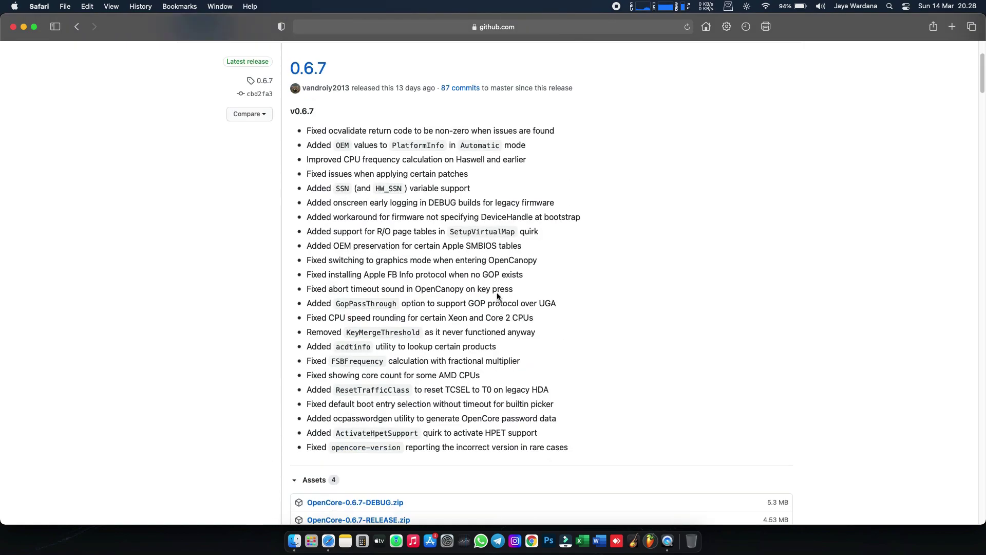
scroll(412, 200, up, 2)
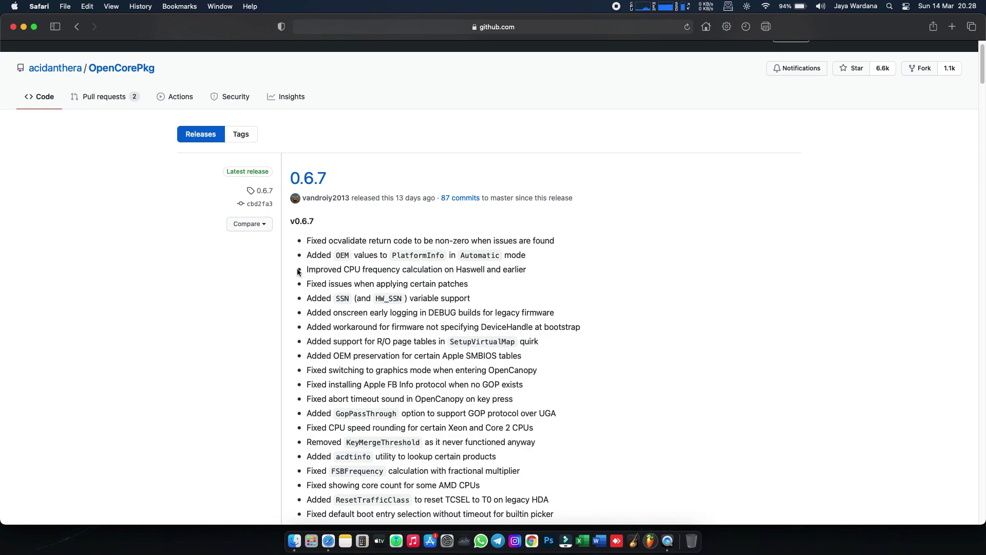
Step: Check the installed macOS version in About This Mac, then close the system overview
click(29, 6)
click(41, 22)
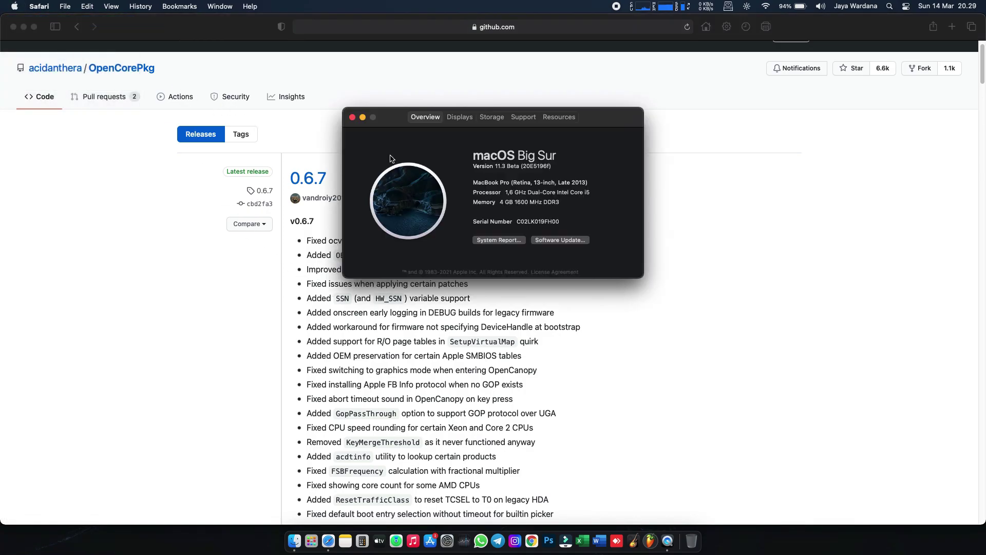
drag(496, 172, 535, 169)
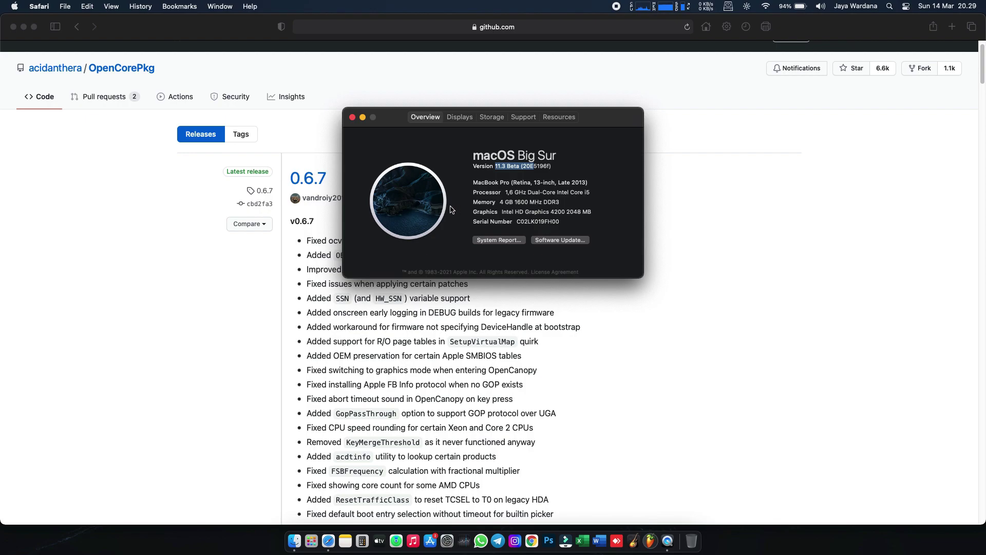
click(353, 117)
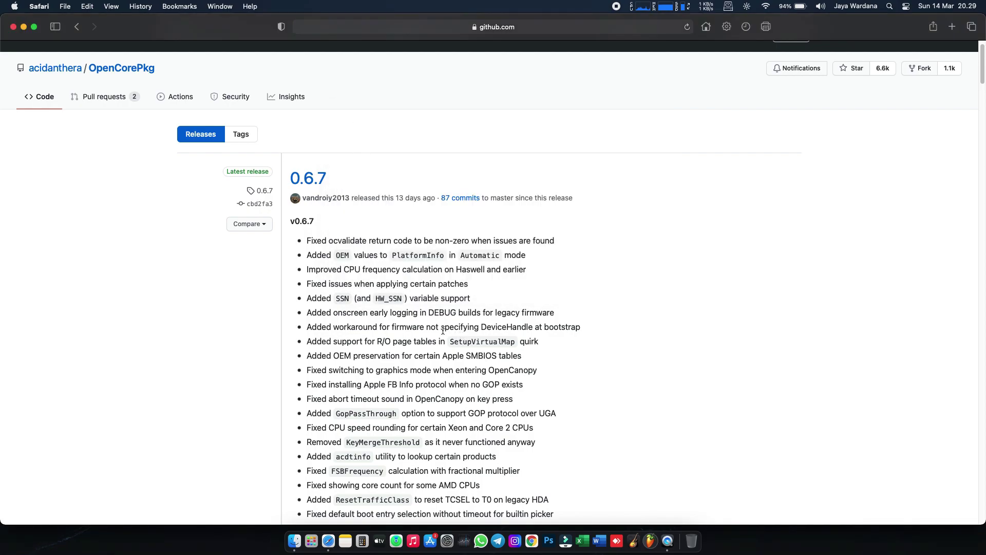
Step: Download OpenCore-0.6.7-RELEASE.zip from the 0.6.7 release assets and show the downloaded item
scroll(423, 239, down, 10)
click(399, 213)
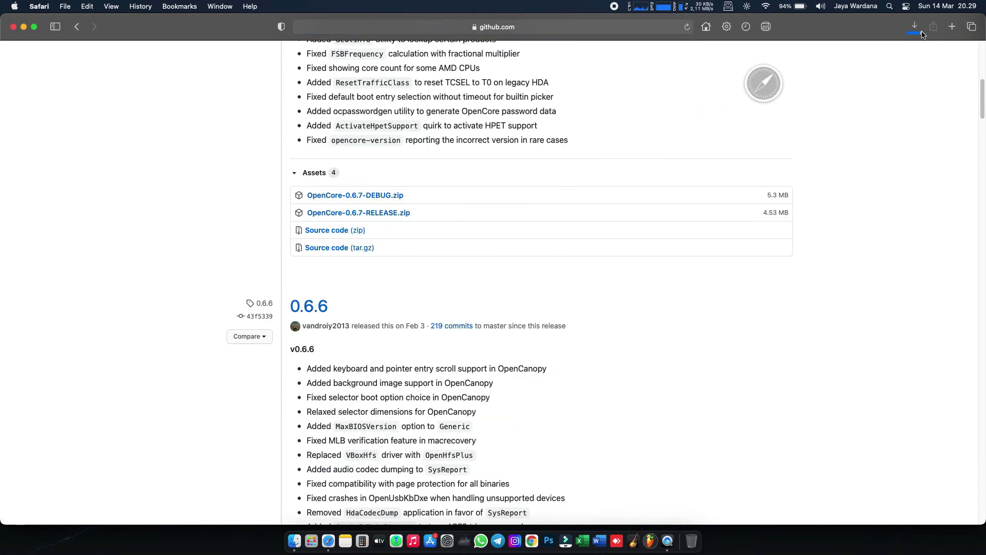
click(918, 28)
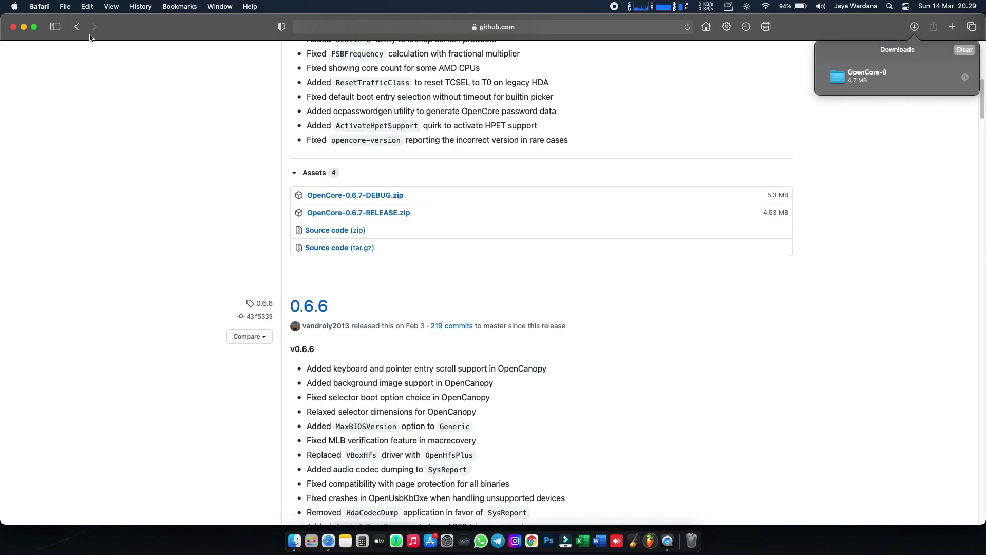
Step: Move the downloaded OpenCore-0 folder onto the desktop beside the folder column and close the Safari window
drag(236, 18, 61, 390)
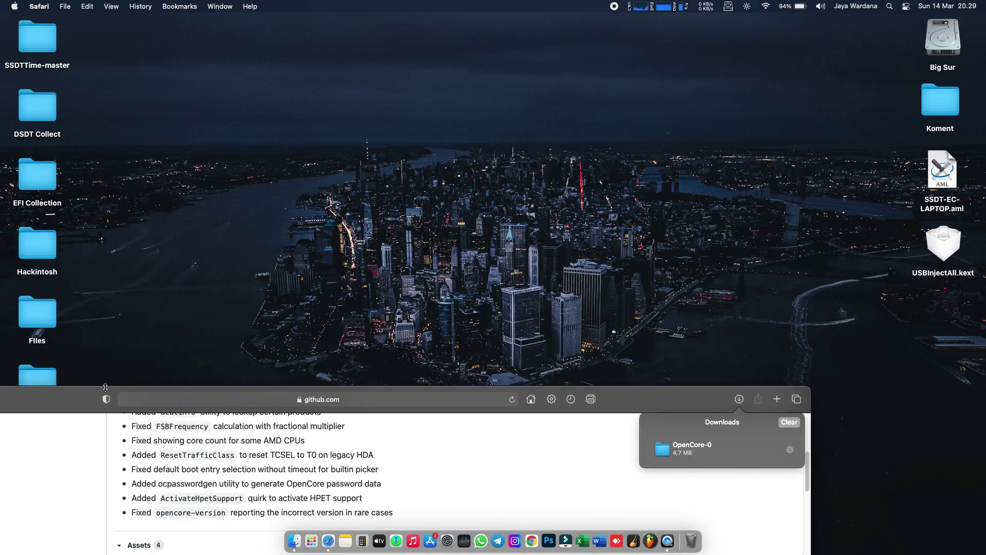
drag(683, 448, 221, 171)
drag(54, 406, 308, 281)
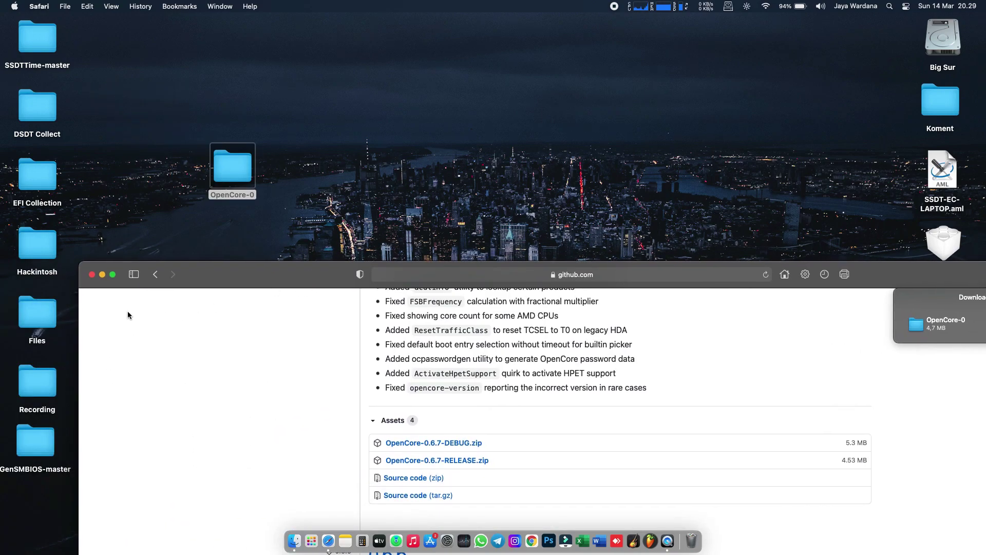
click(90, 277)
drag(243, 188, 267, 220)
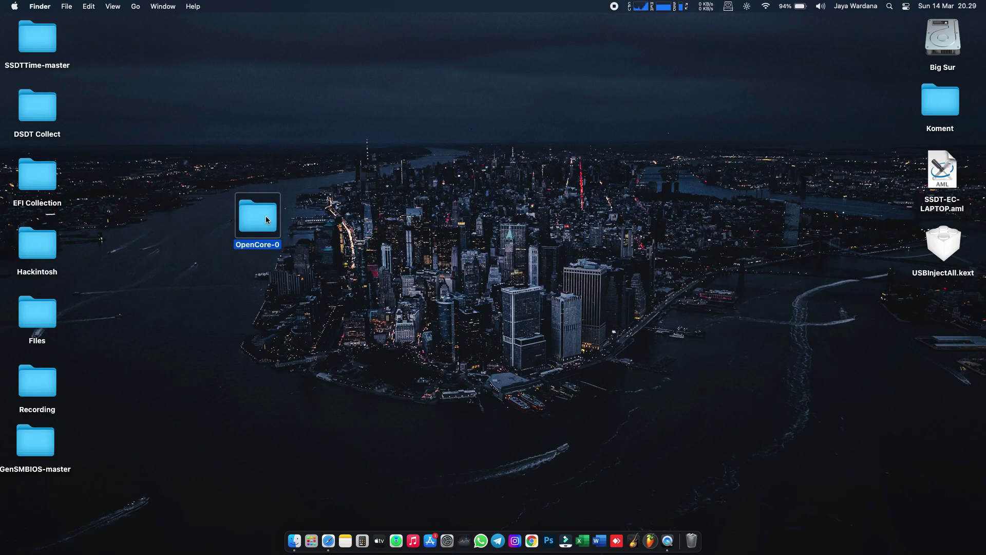
click(323, 207)
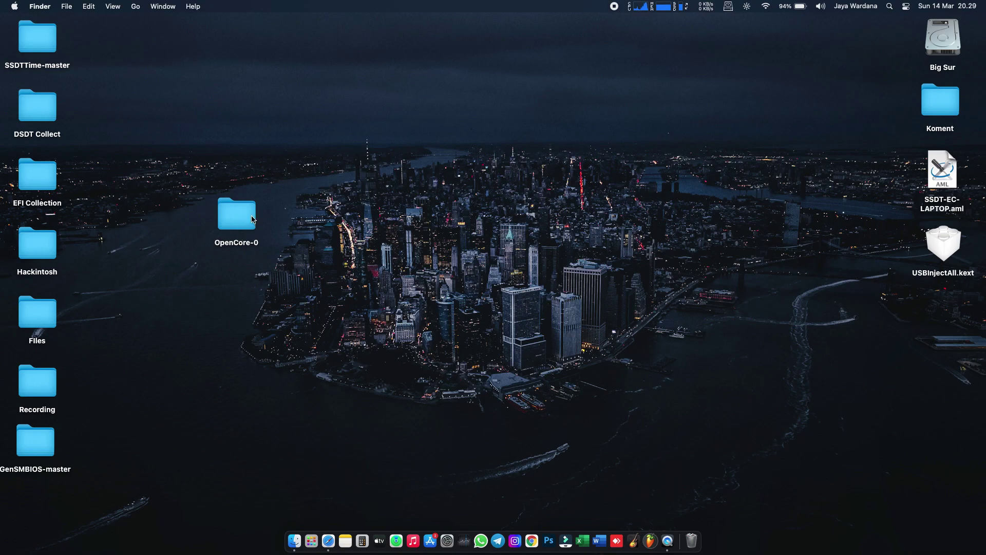
drag(243, 220, 206, 227)
click(283, 224)
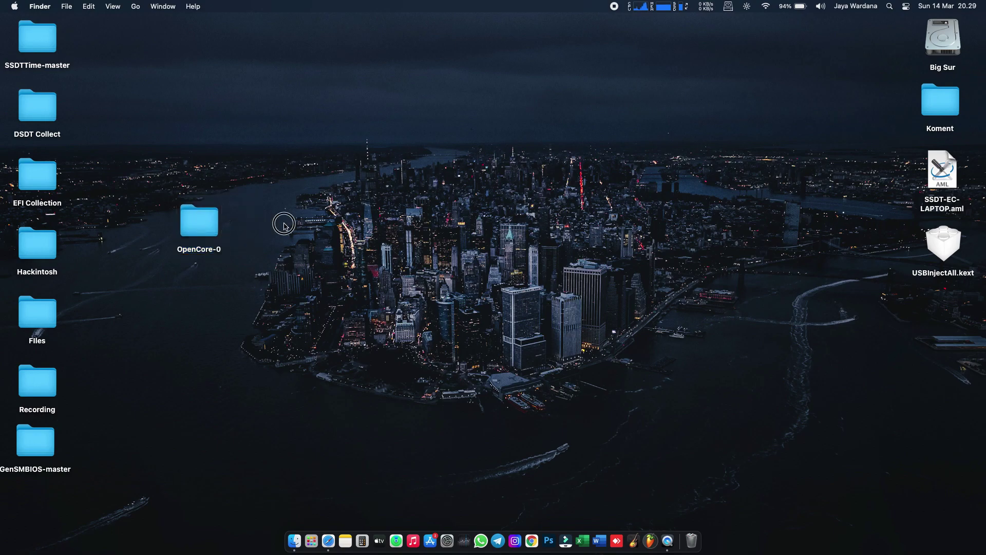
Step: Look through the OpenCore-0 folder down to X64/EFI/OC and return to its root
click(195, 216)
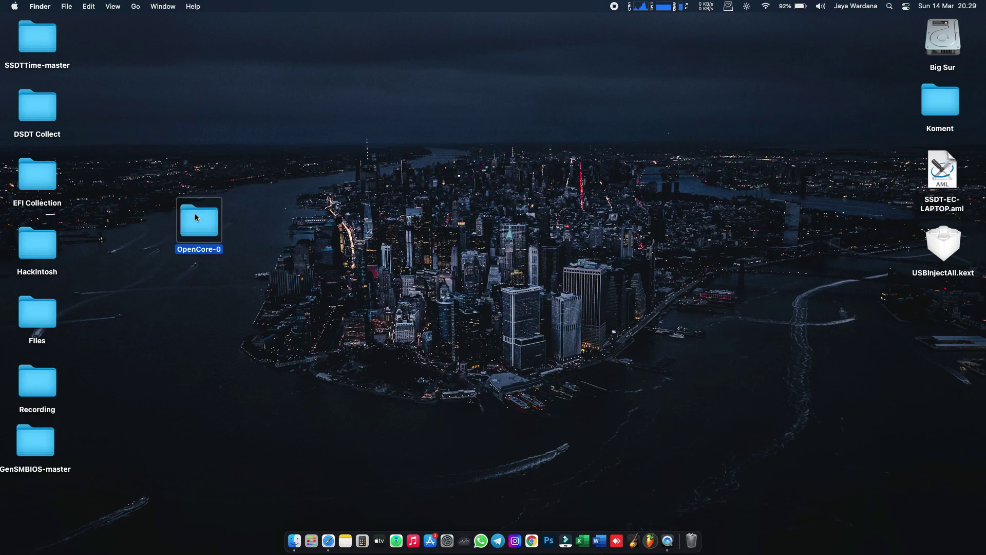
double_click(196, 216)
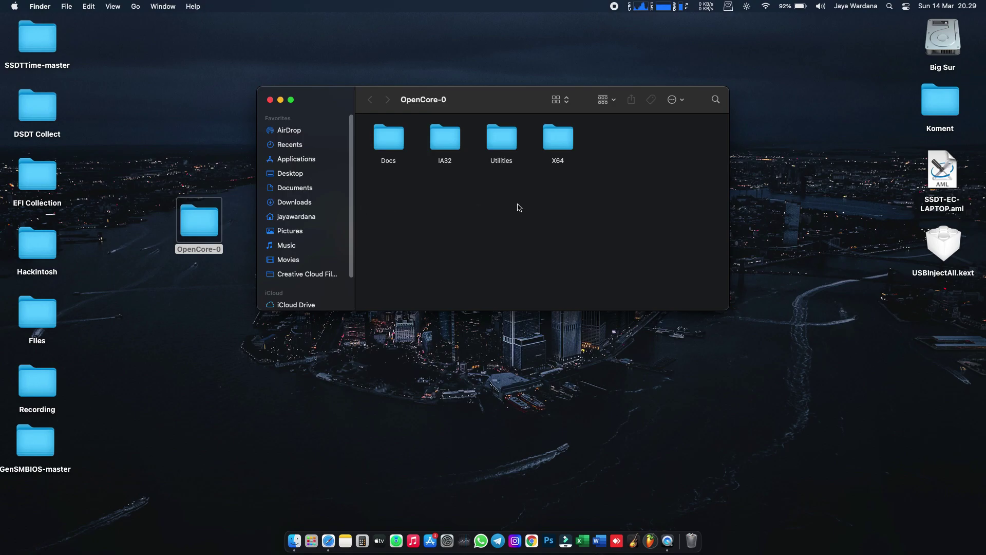
double_click(563, 142)
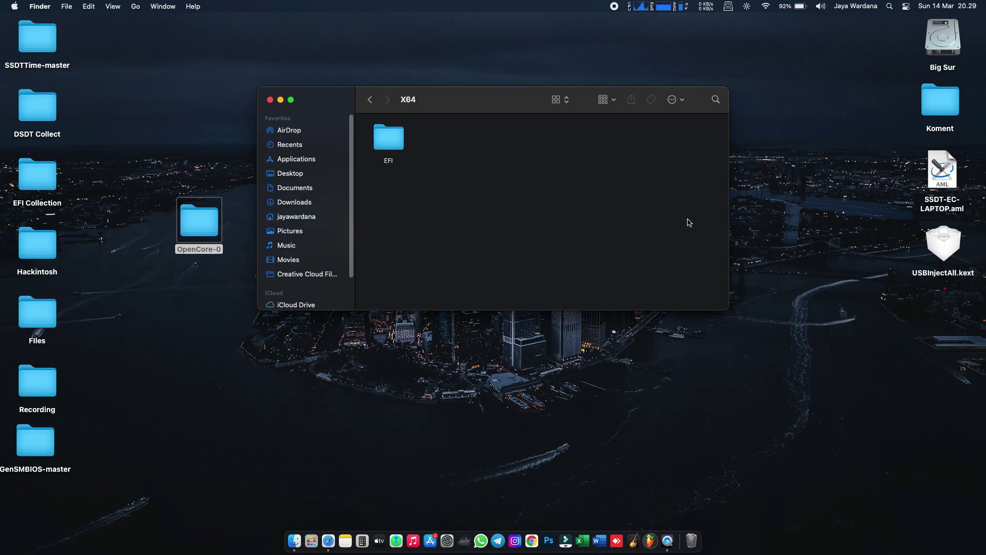
double_click(393, 141)
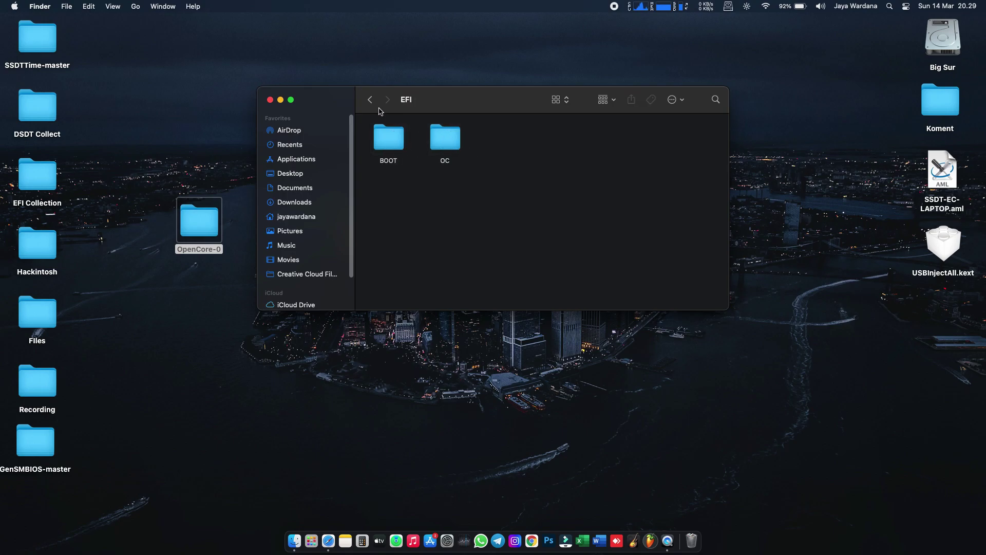
click(371, 101)
double_click(389, 138)
double_click(452, 139)
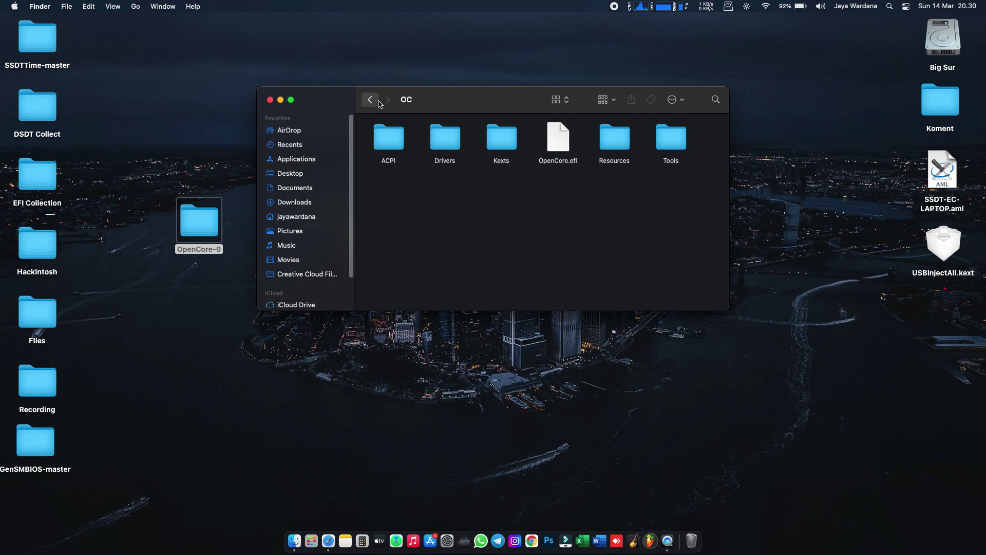
click(377, 101)
click(378, 103)
click(378, 103)
Step: Move the EFI folder out of X64 onto the desktop below OpenCore-0 and close the X64 window
double_click(558, 140)
right_click(395, 145)
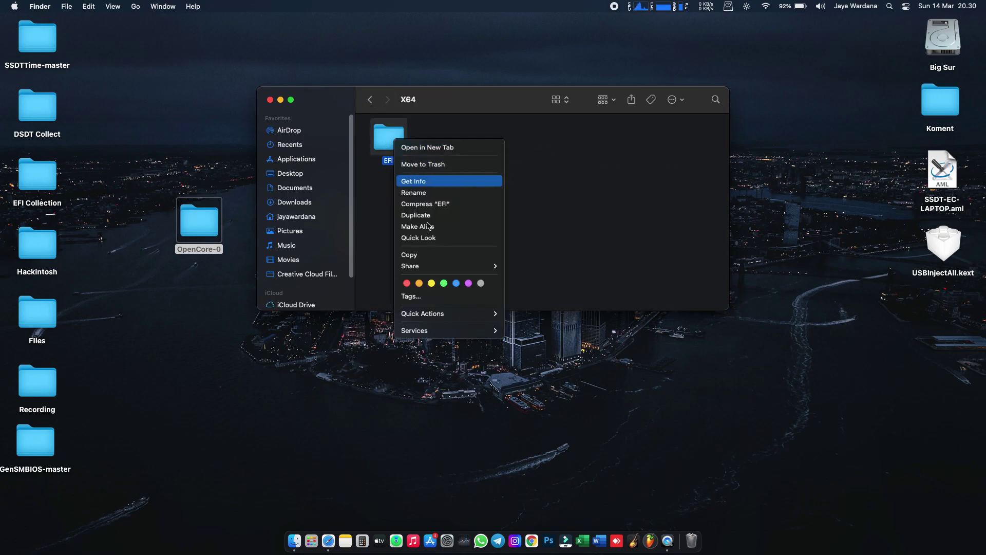
click(372, 262)
drag(386, 163, 199, 284)
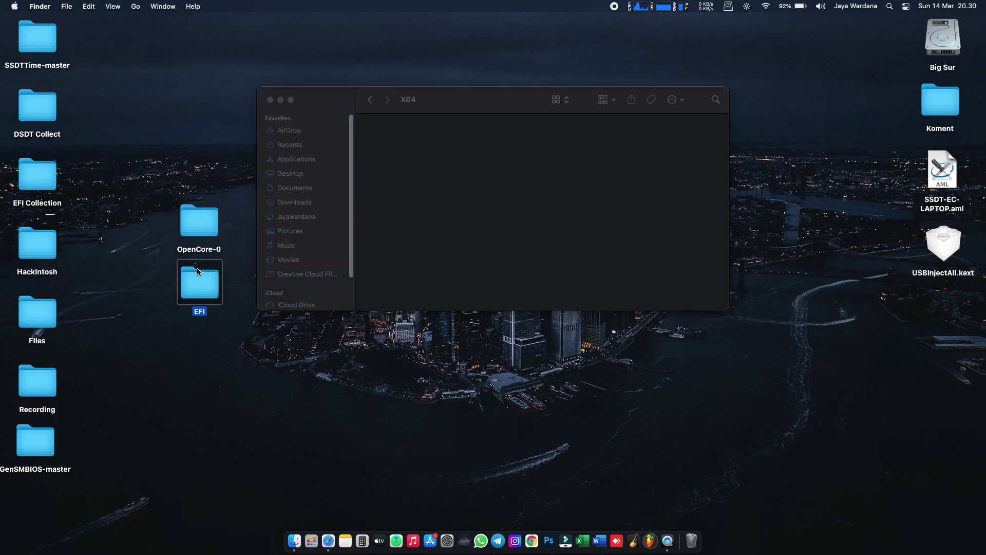
click(272, 100)
Step: Copy SSDT-EC-USBX-DESKTOP.aml, SSDT-PLUG-DRTNIA.aml and SSDT-RTC0-RANGE-HEDT.aml from the Files collection's ACPI folder into the desktop EFI/OC/ACPI folder
double_click(208, 284)
double_click(442, 139)
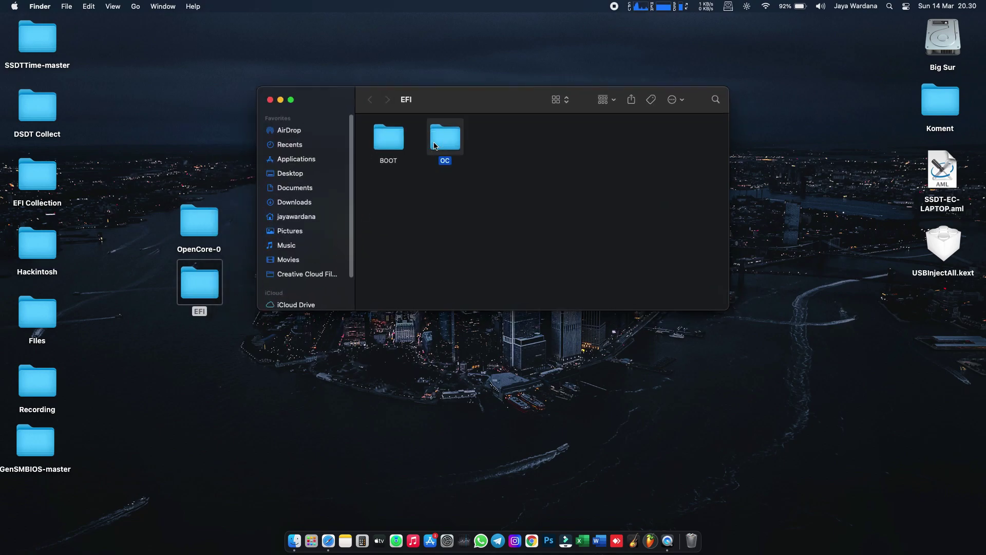
click(389, 136)
double_click(389, 136)
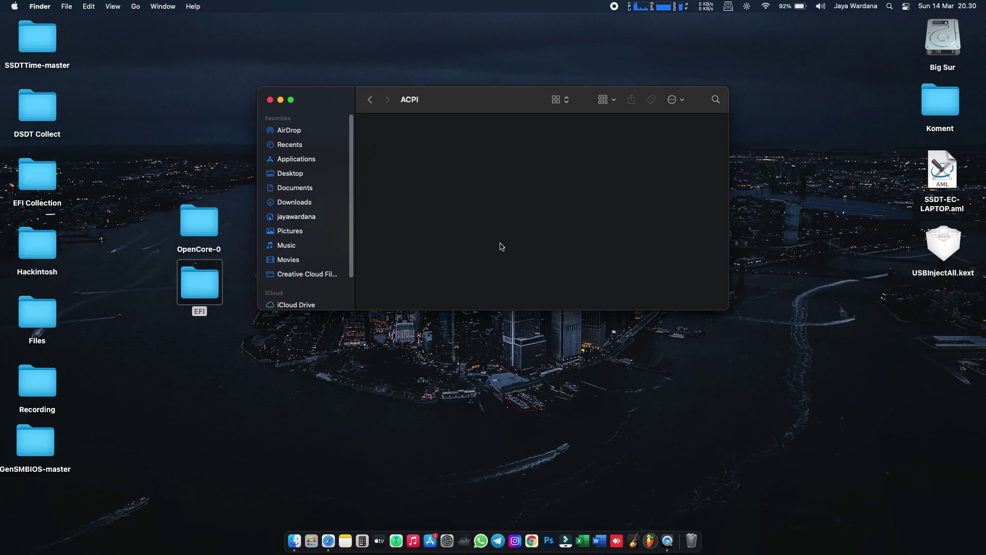
double_click(37, 312)
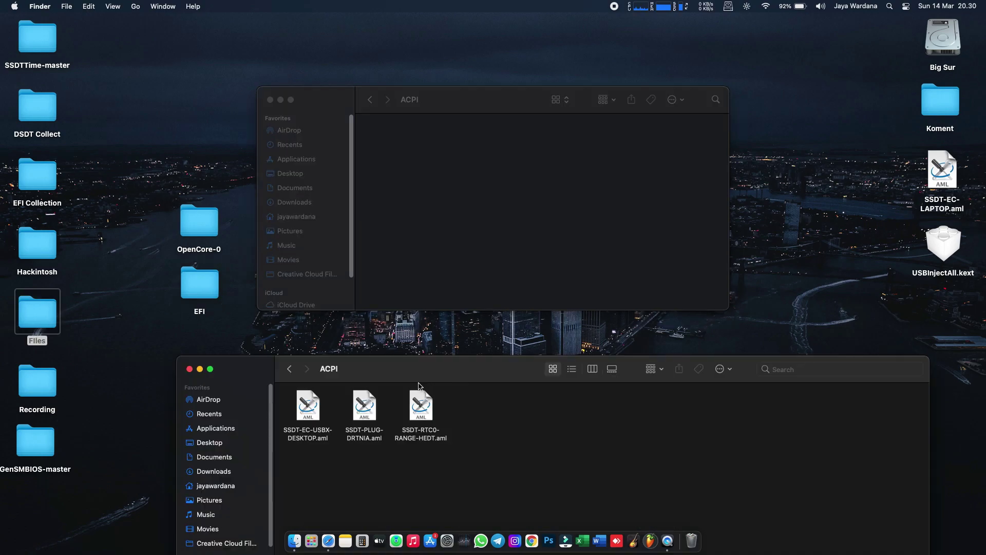
drag(485, 465, 288, 393)
right_click(303, 408)
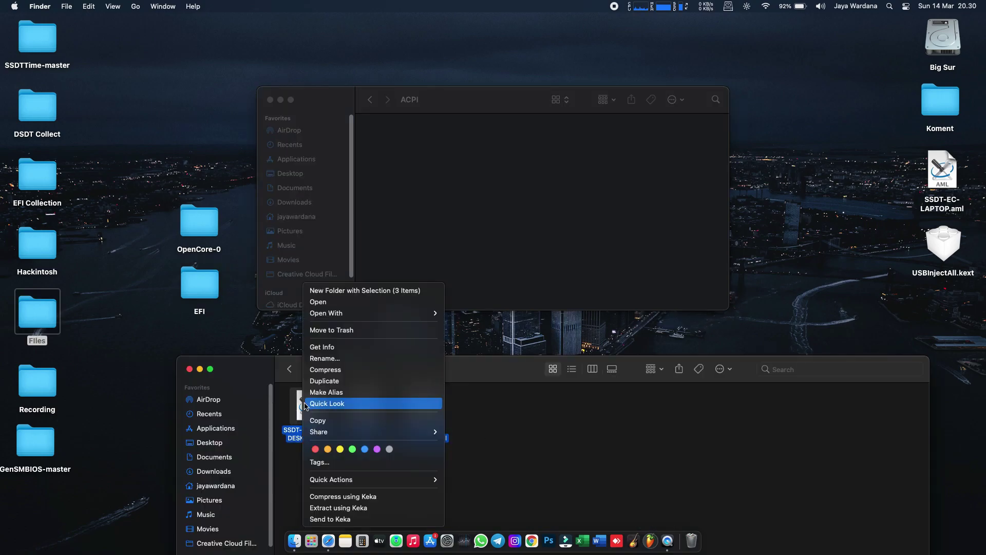
click(339, 420)
right_click(424, 141)
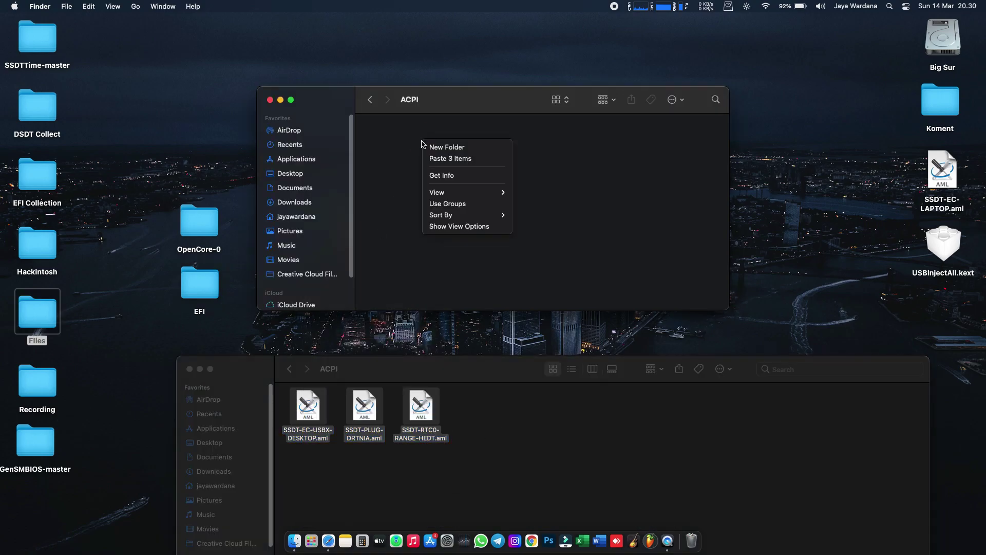
click(440, 159)
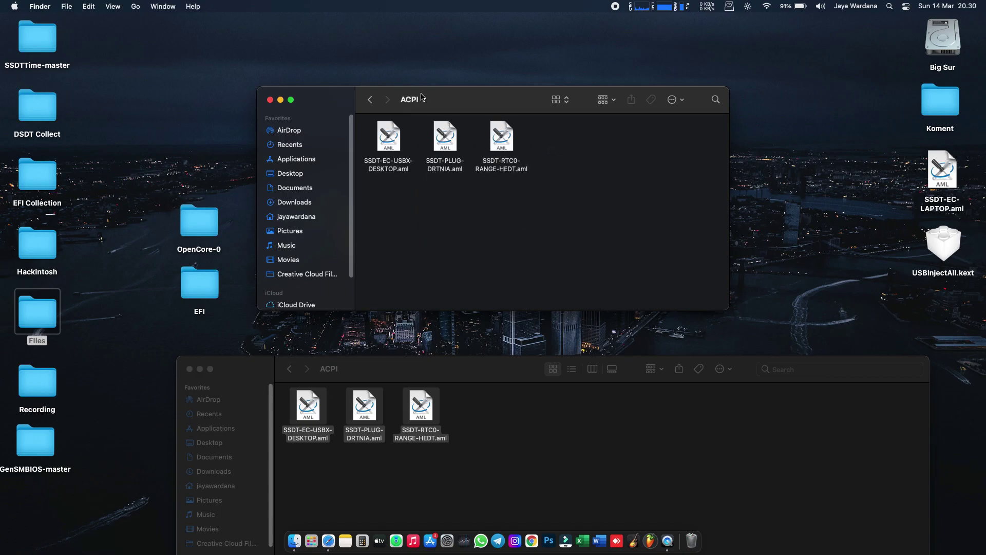
Step: Move CrScreenshotDxe.efi, HiiDatabase.efi and NvmExpressDxe.efi from the EFI's OC/Drivers folder to the Trash
click(370, 99)
double_click(446, 141)
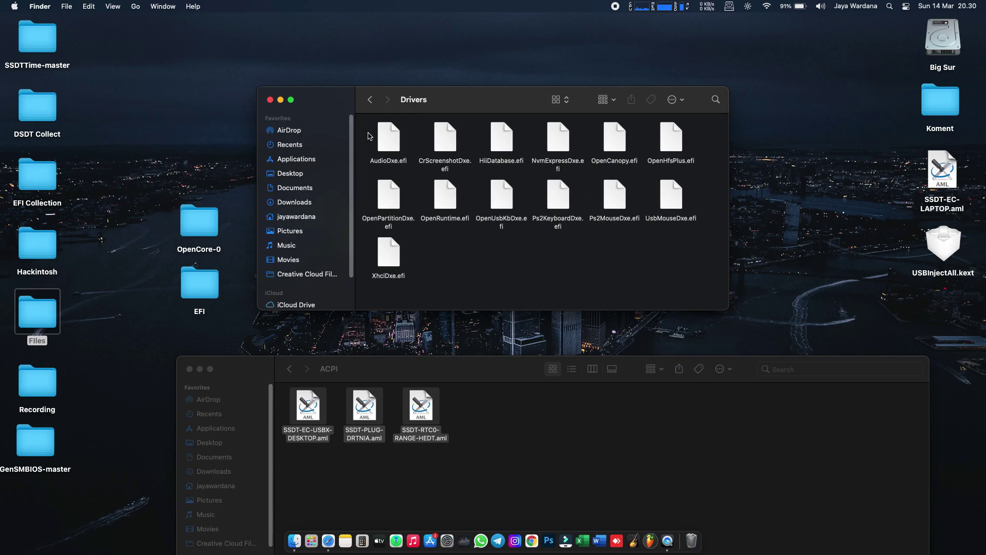
drag(429, 138, 560, 135)
right_click(559, 134)
click(591, 189)
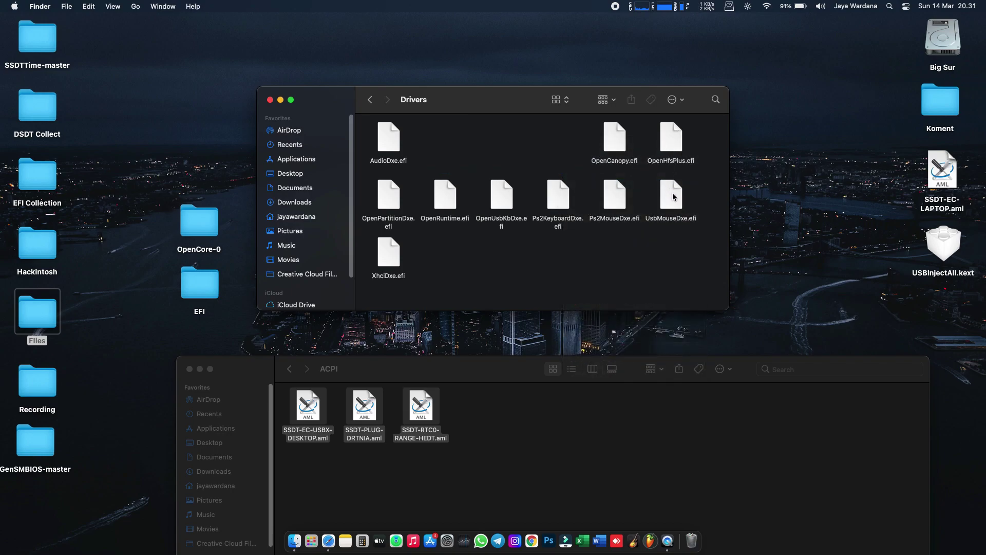
Step: Place OpenHfsPlus.efi beside AudioDxe.efi in the EFI's Drivers folder
drag(675, 147, 444, 148)
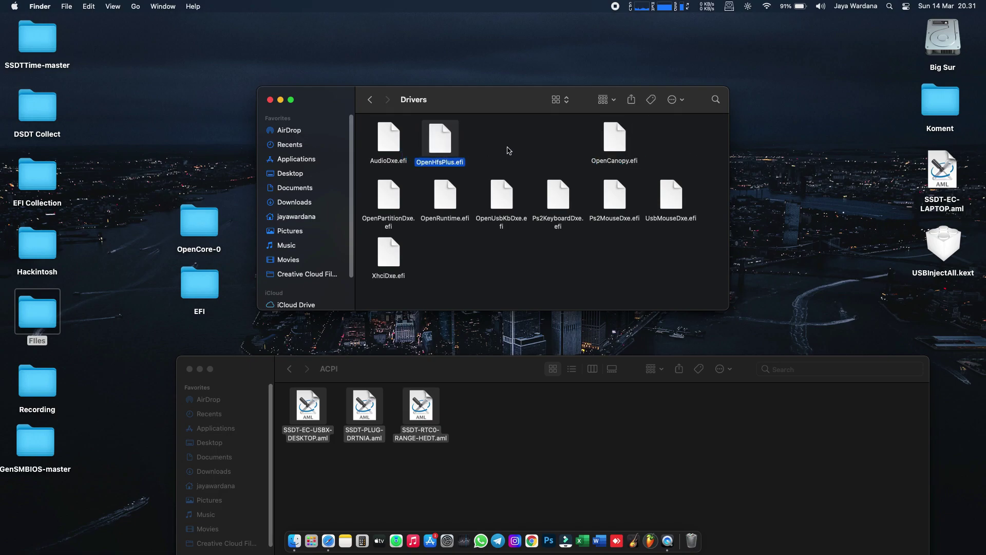
click(508, 149)
Step: Switch to Safari, reopen the recently closed OpenCorePkg Releases page and look through the 0.6.7 release notes and assets
click(334, 547)
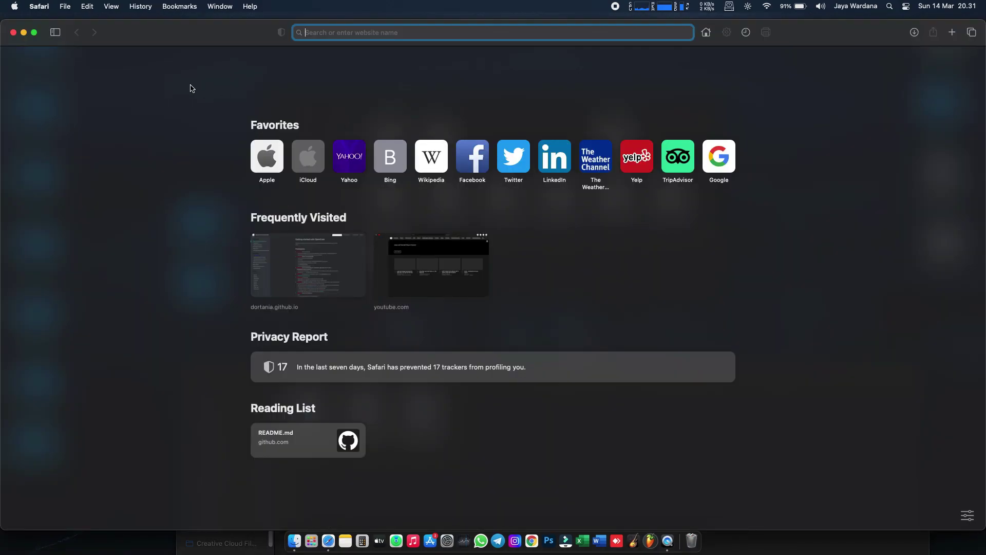
click(140, 7)
mouse_move(221, 85)
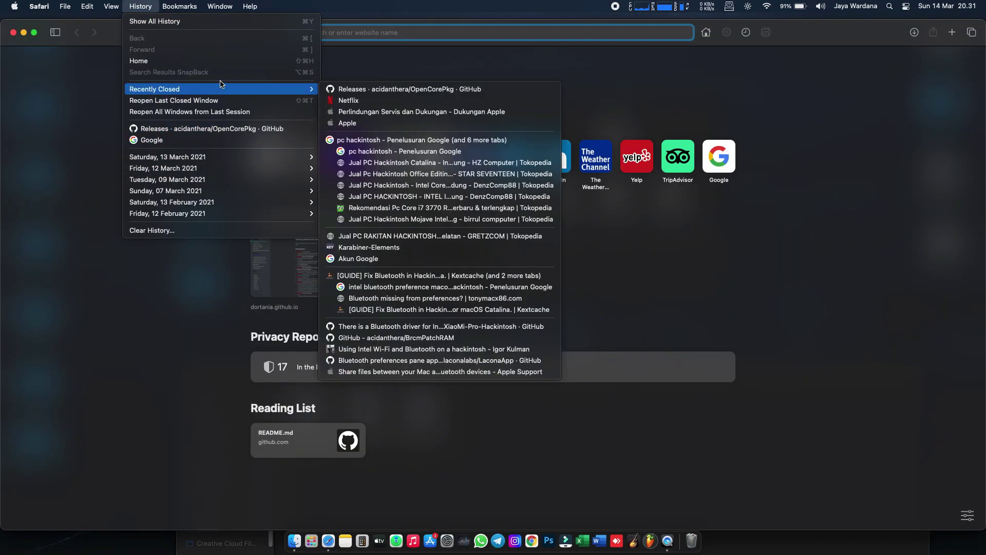
click(366, 90)
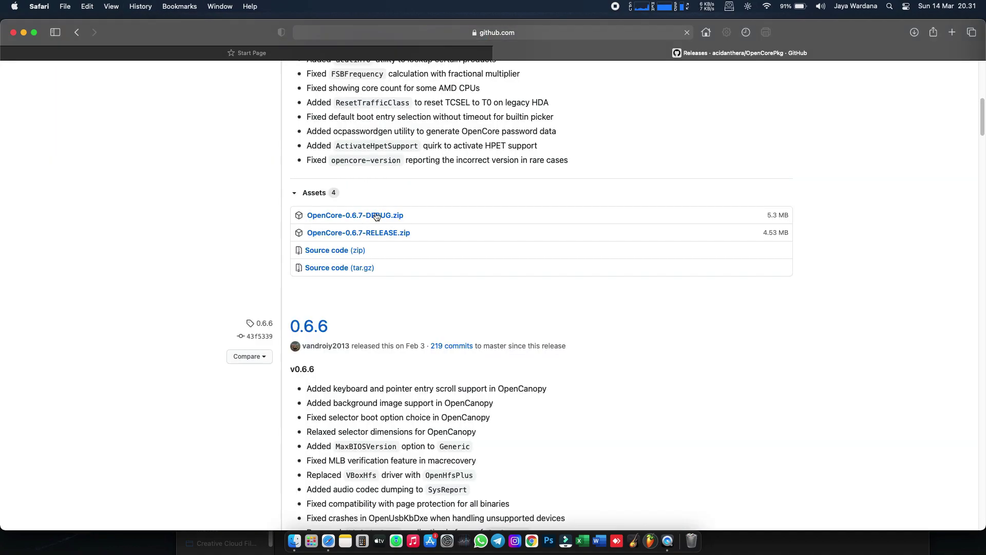
scroll(393, 232, up, 4)
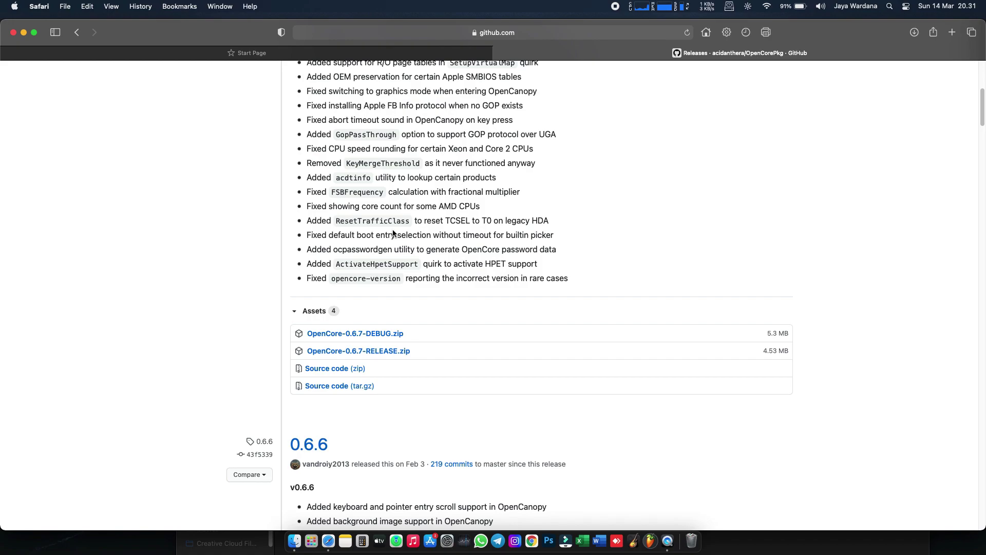
scroll(393, 229, up, 2)
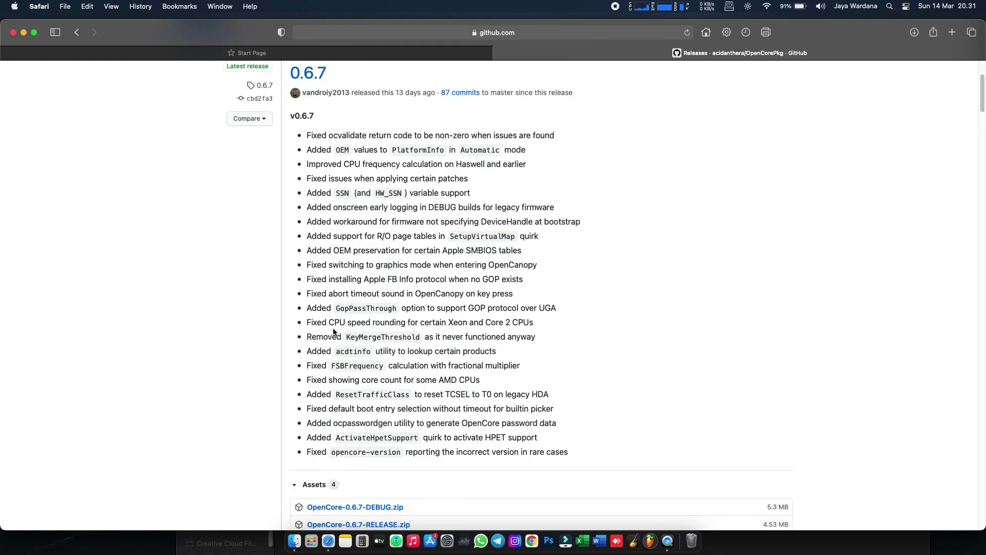
scroll(474, 279, down, 10)
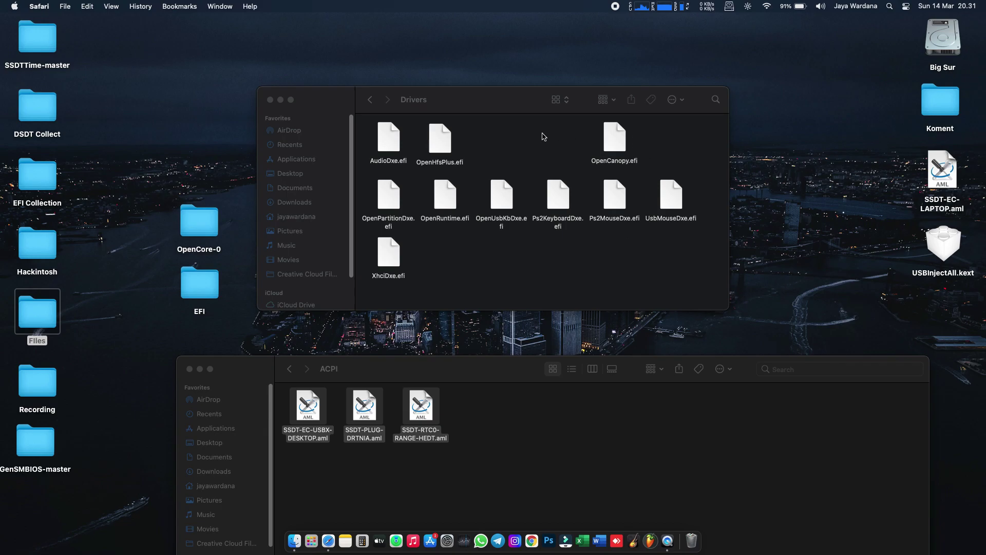
click(437, 149)
drag(438, 148, 503, 146)
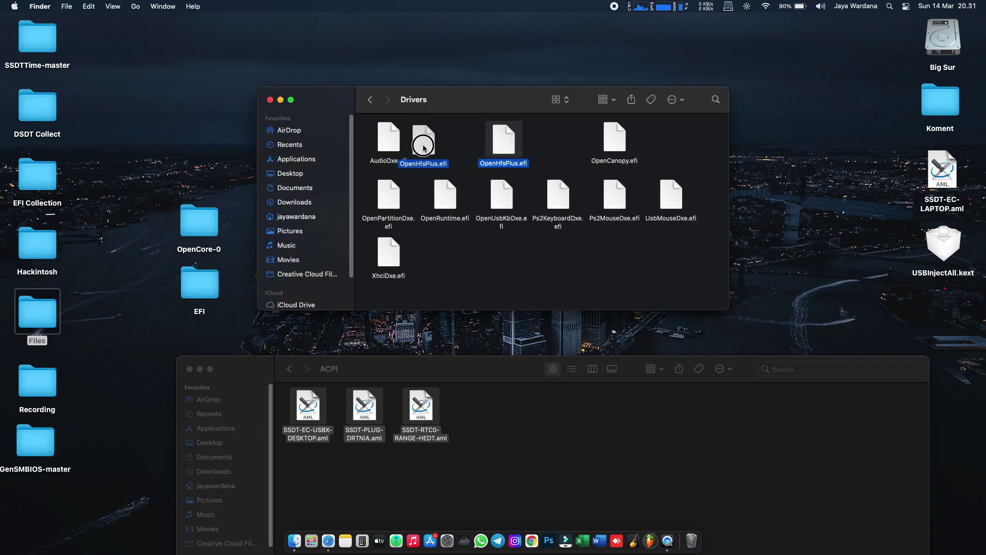
click(513, 140)
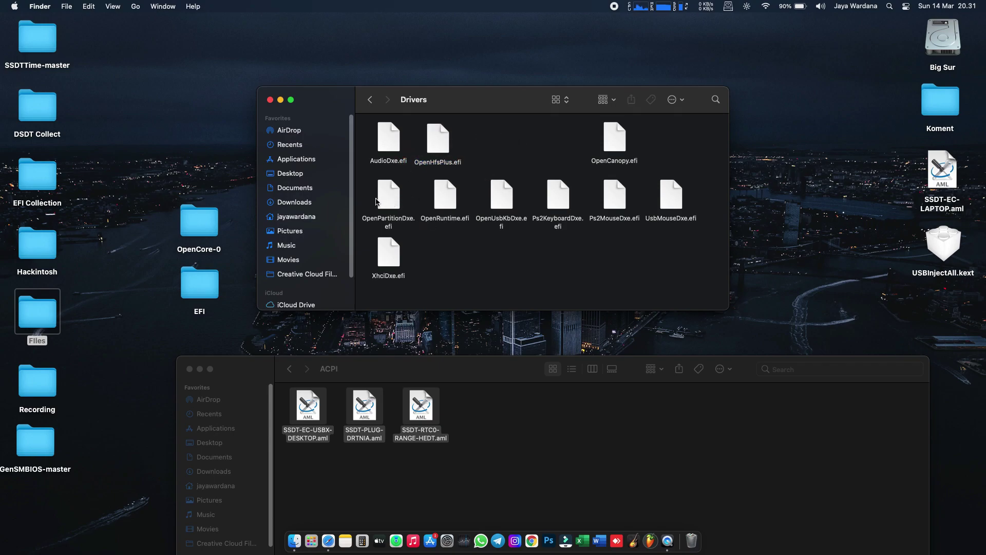
Step: Move OpenPartitionDxe.efi, OpenUsbKbDxe.efi, Ps2KeyboardDxe.efi, Ps2MouseDxe.efi, UsbMouseDxe.efi and XhciDxe.efi from the EFI's Drivers folder to the Trash
click(405, 200)
right_click(389, 197)
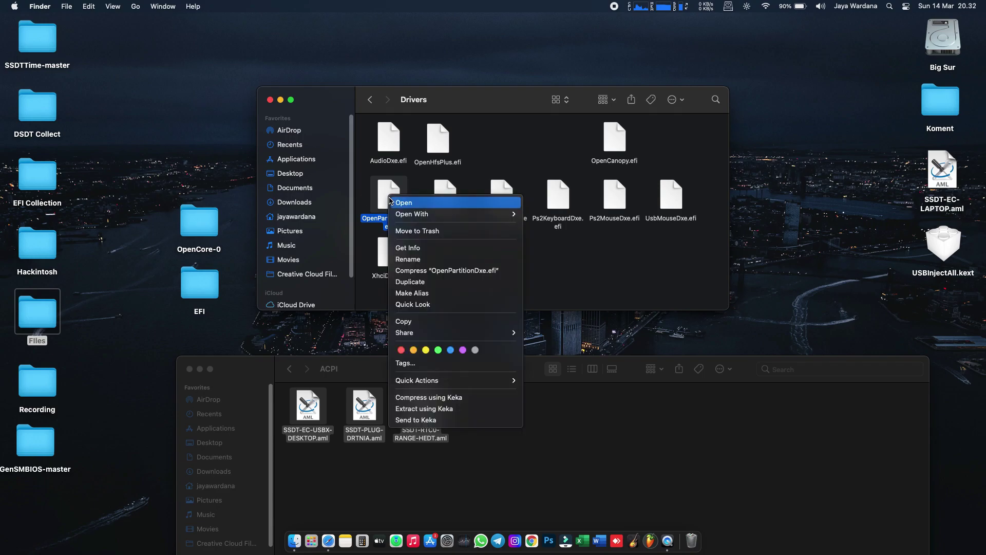
click(539, 226)
drag(485, 195, 678, 194)
right_click(677, 195)
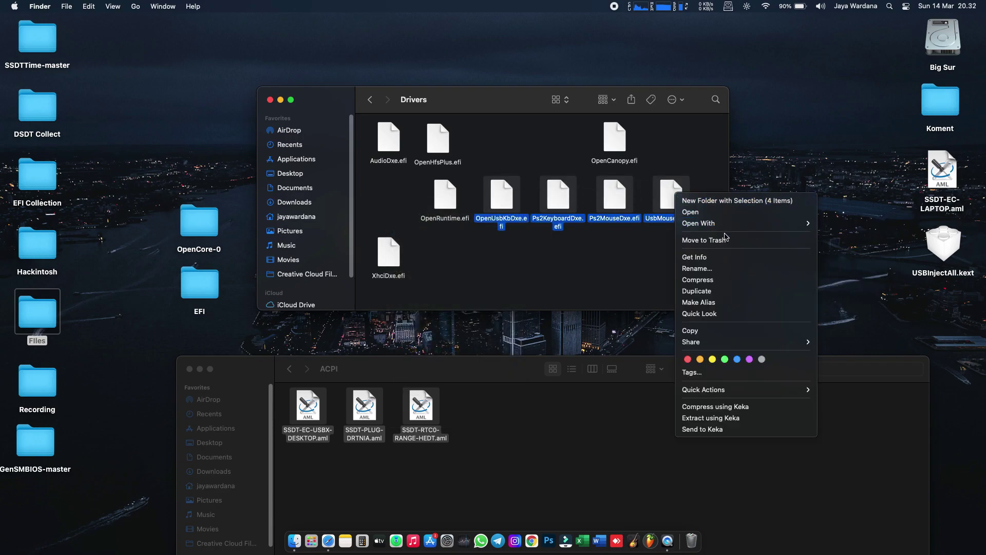
click(722, 240)
right_click(411, 249)
right_click(386, 256)
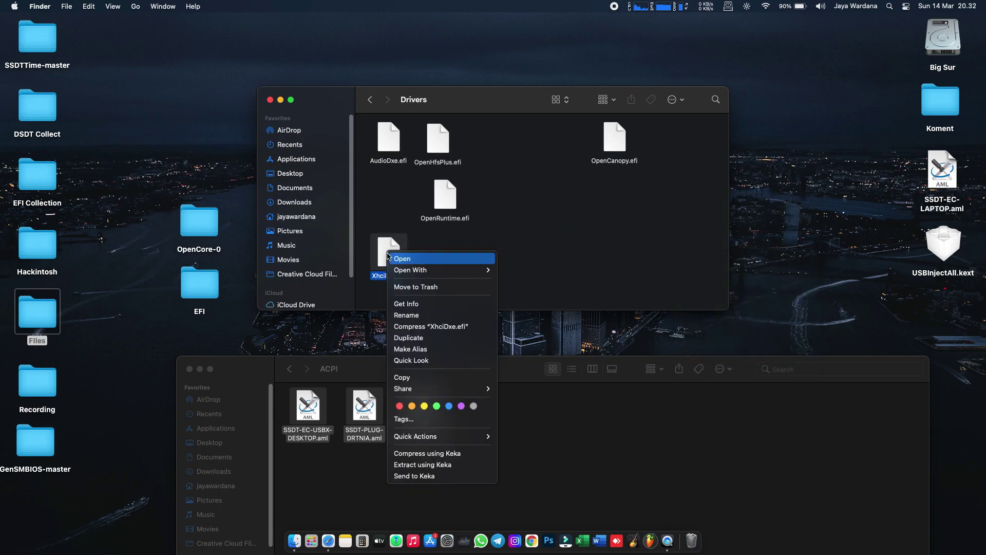
click(452, 224)
Step: Move OpenHfsPlus.efi to the Trash and line up OpenRuntime.efi and OpenCanopy.efi beside AudioDxe.efi
right_click(451, 143)
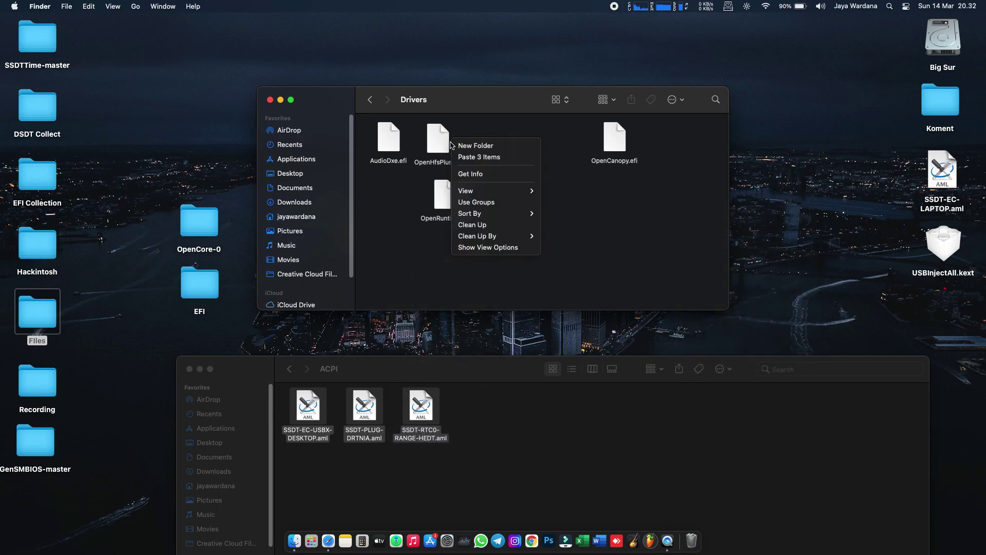
right_click(438, 133)
click(468, 166)
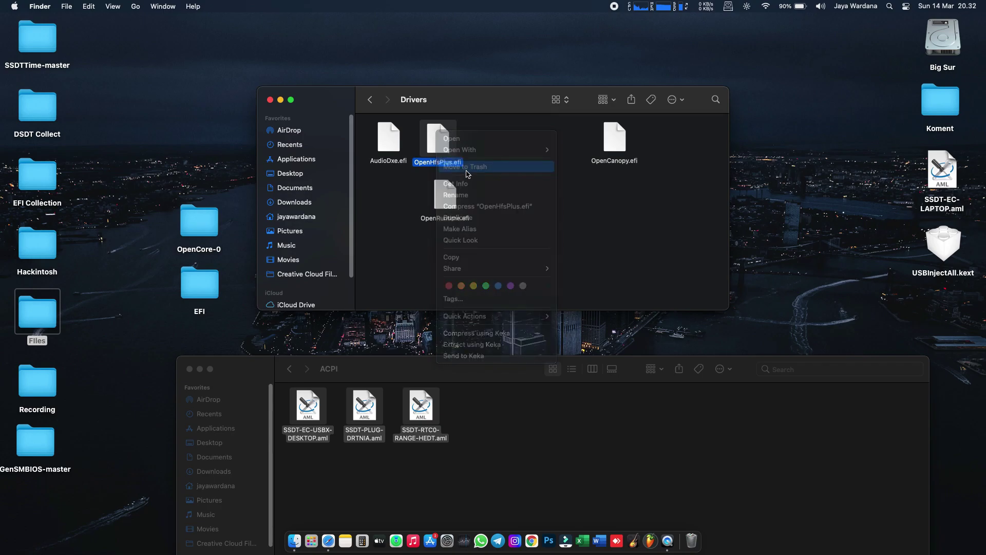
drag(445, 195, 440, 137)
drag(615, 138, 495, 136)
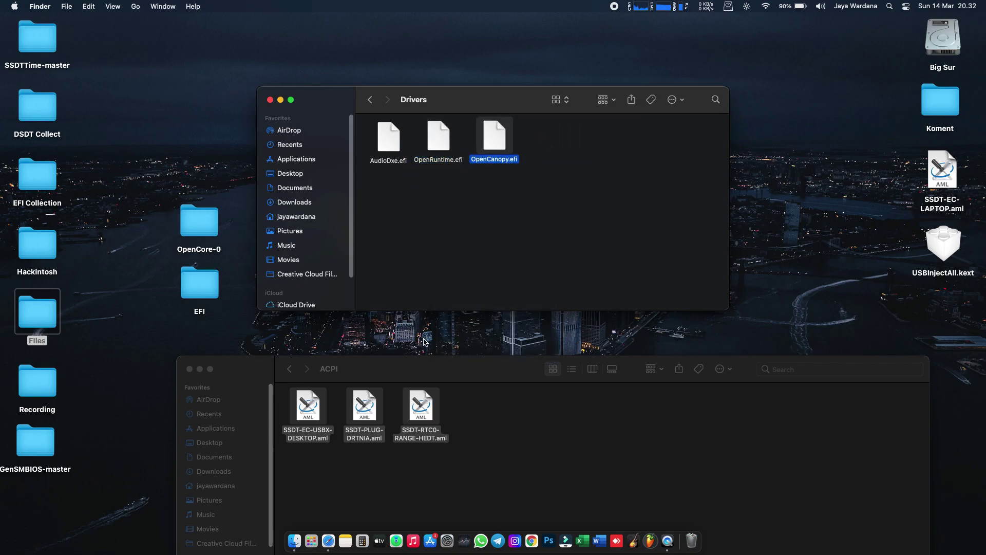
Step: Copy HfsPlus.efi from the Files collection's Drivers folder into the desktop EFI/OC/Drivers folder
click(289, 369)
double_click(458, 411)
right_click(311, 408)
click(419, 243)
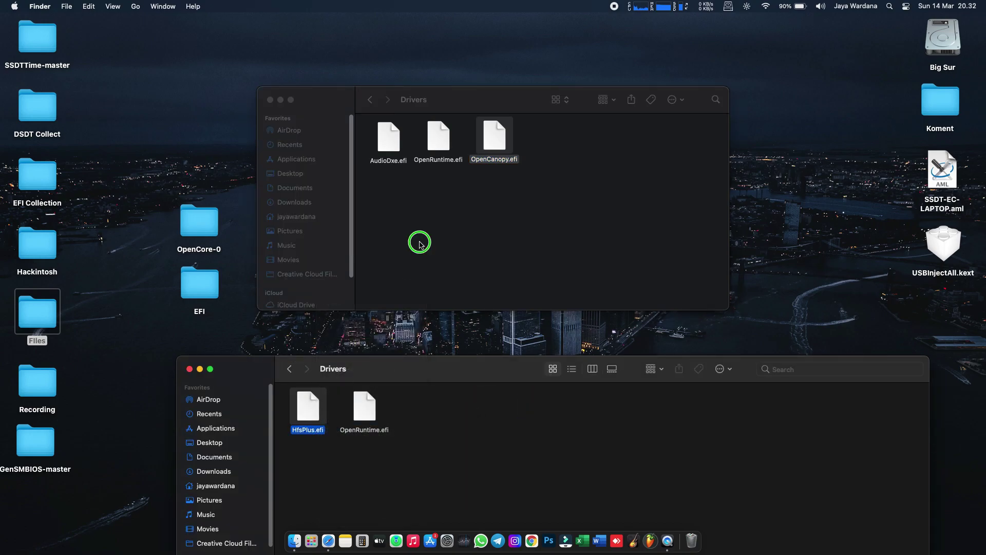
right_click(419, 243)
click(434, 257)
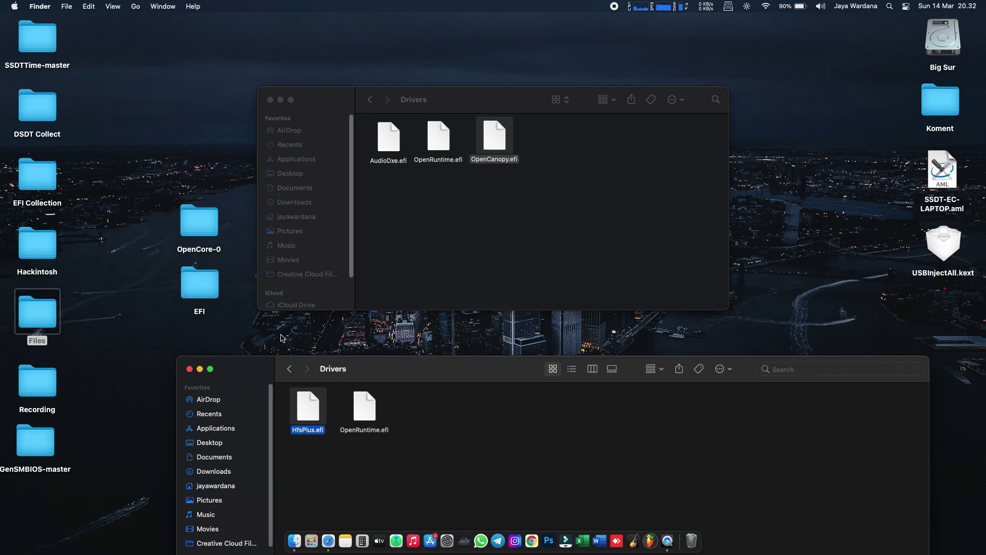
click(471, 229)
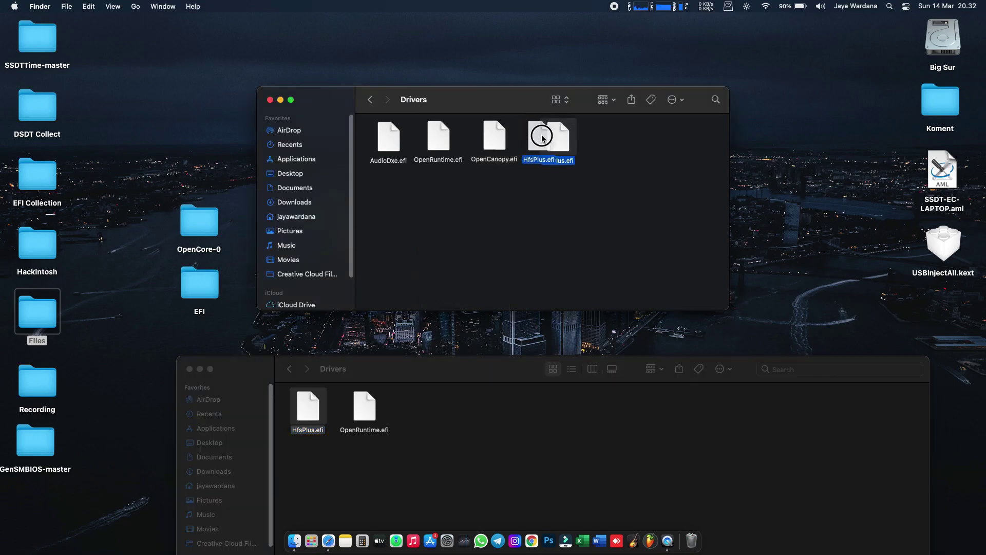
Step: Copy all eight kexts from the Files collection's Kexts folder into the desktop EFI/OC/Kexts folder and close the collection's window
click(369, 101)
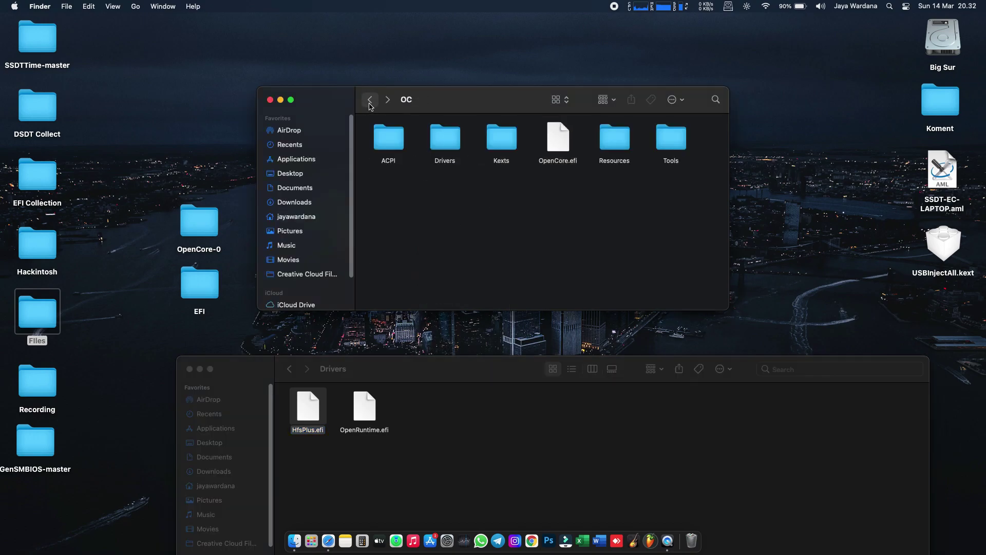
double_click(507, 139)
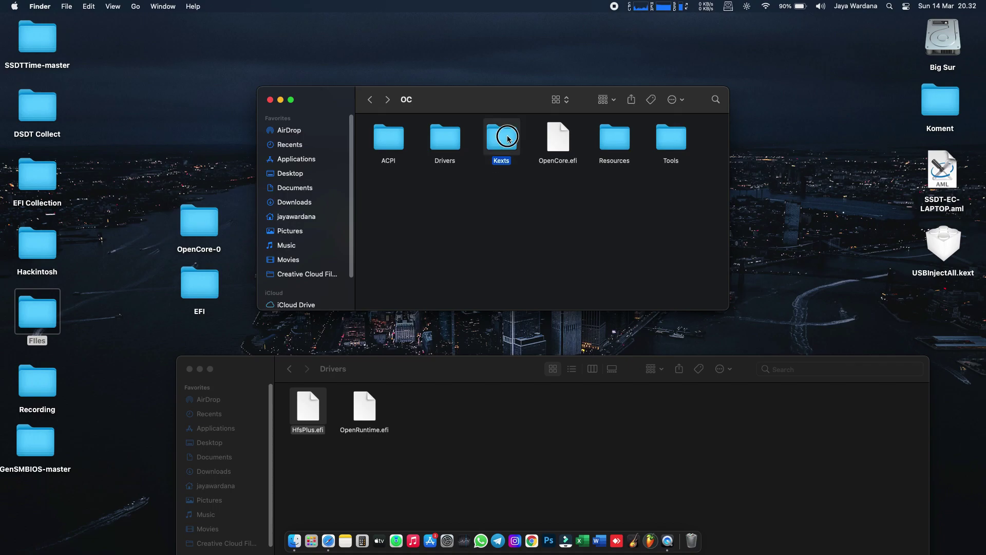
click(290, 368)
double_click(522, 409)
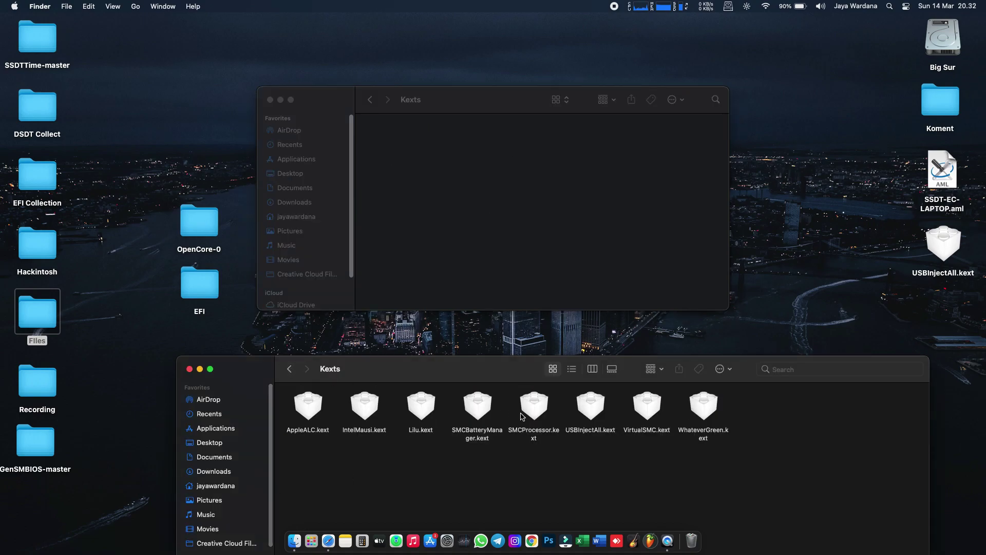
drag(756, 447, 310, 409)
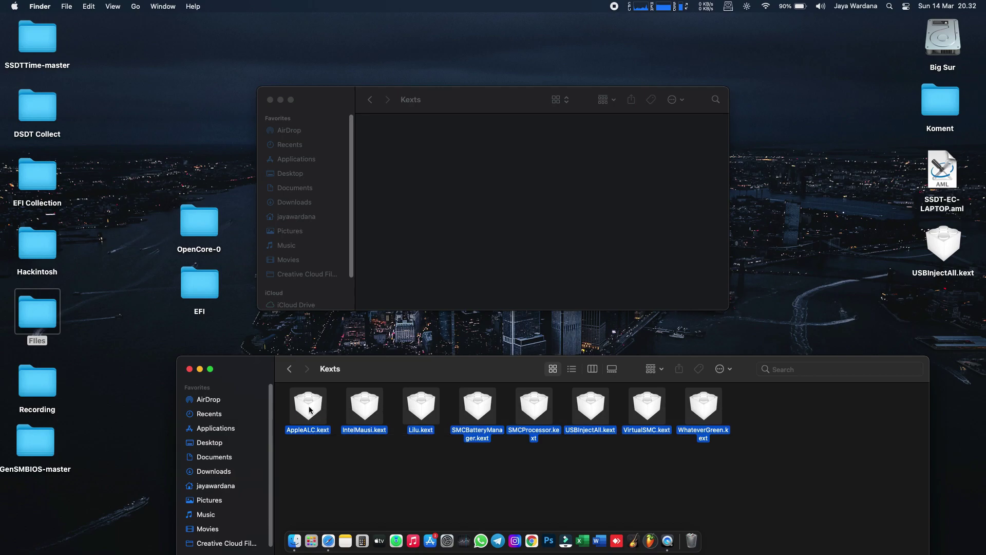
right_click(310, 410)
click(392, 441)
right_click(398, 251)
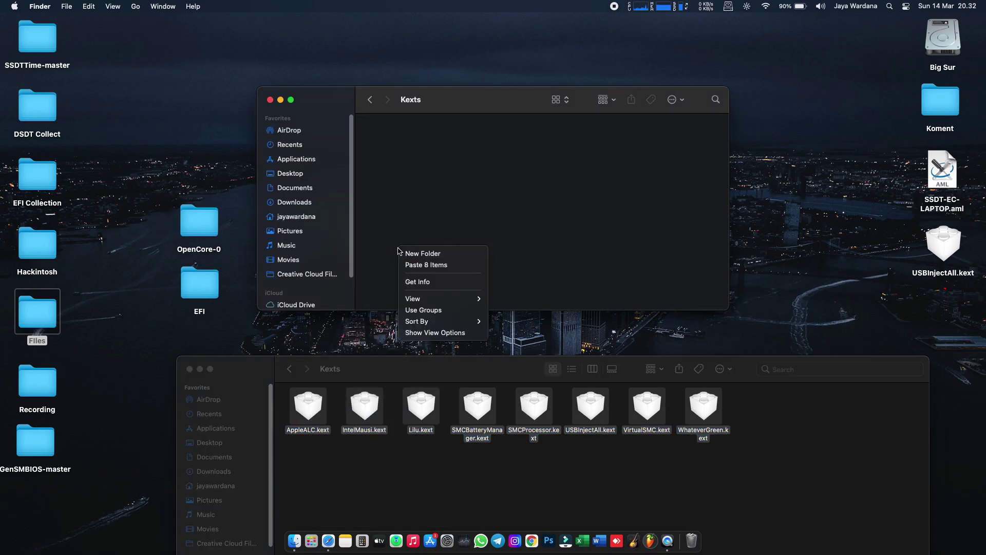
click(408, 266)
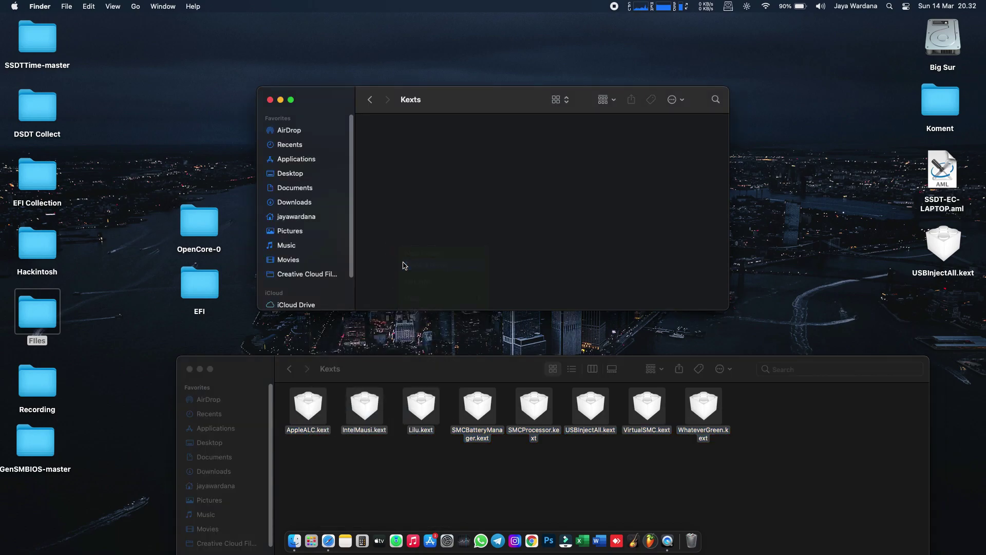
click(290, 375)
click(290, 375)
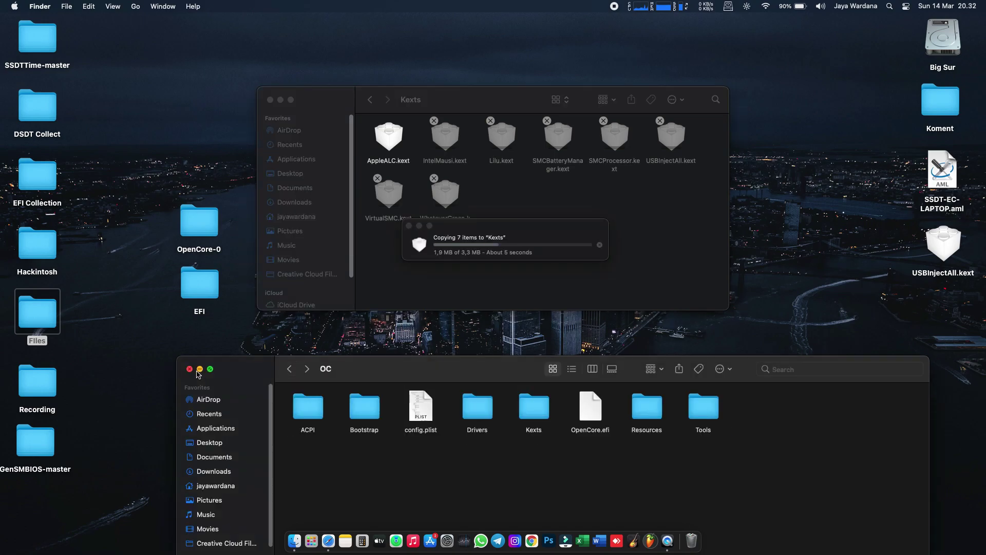
click(189, 369)
Step: Copy the Audio, Font, Image and Label folders from the Hackintosh collection's OC/Resources into the desktop EFI/OC/Resources folder
click(370, 99)
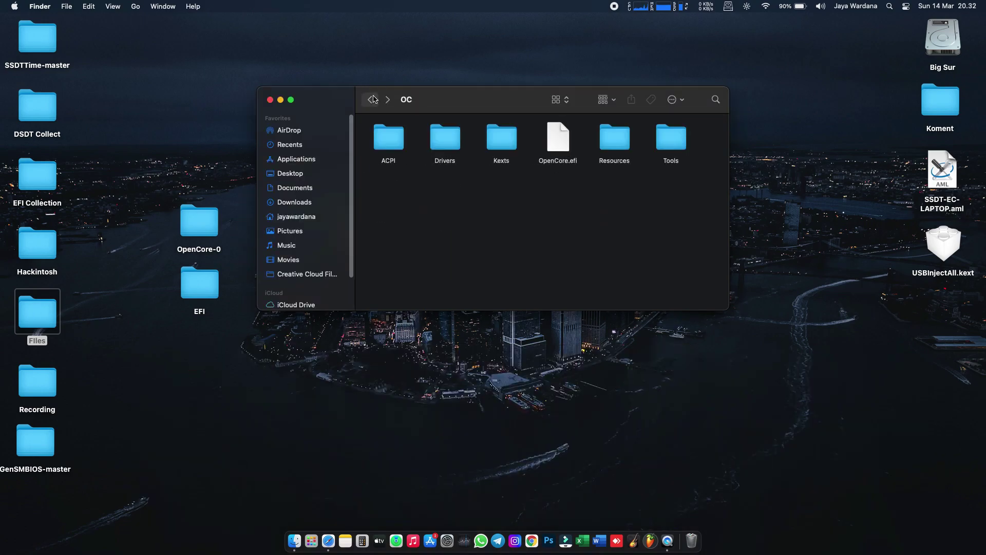
double_click(627, 137)
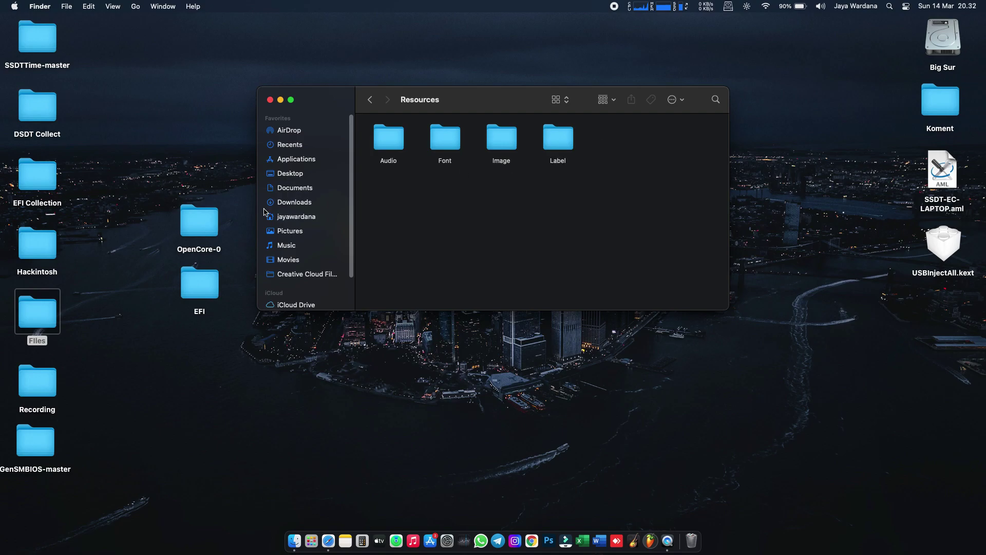
double_click(493, 141)
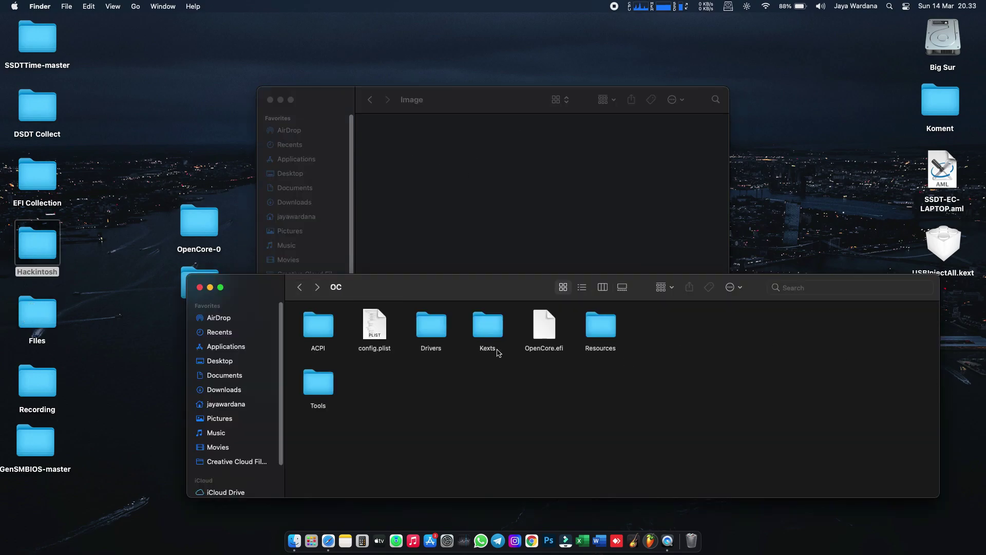
click(318, 287)
drag(562, 384, 310, 322)
right_click(310, 322)
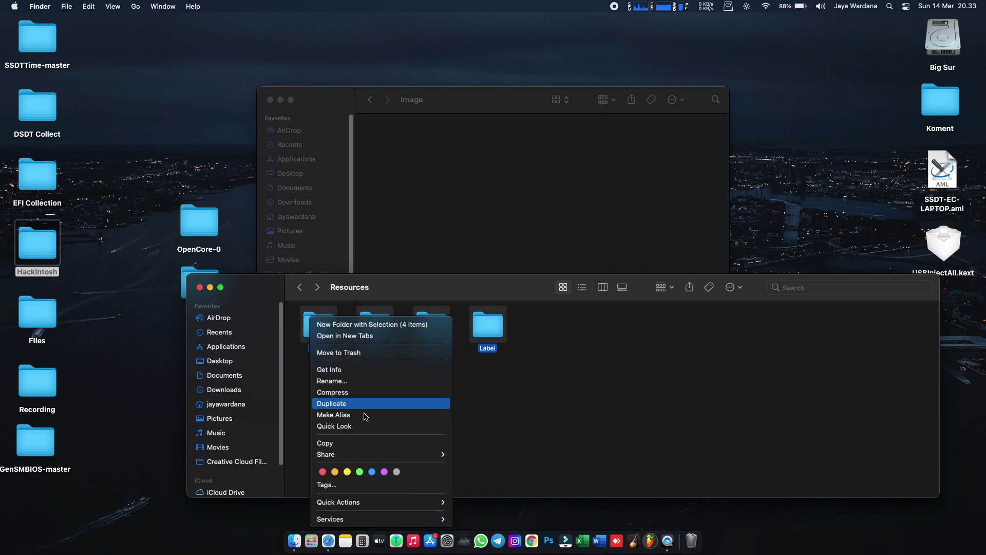
click(368, 443)
click(412, 161)
right_click(413, 159)
click(421, 177)
Step: Check the contents of the EFI's Audio, Font, Image and Label resource folders and return to the OC folder
double_click(398, 147)
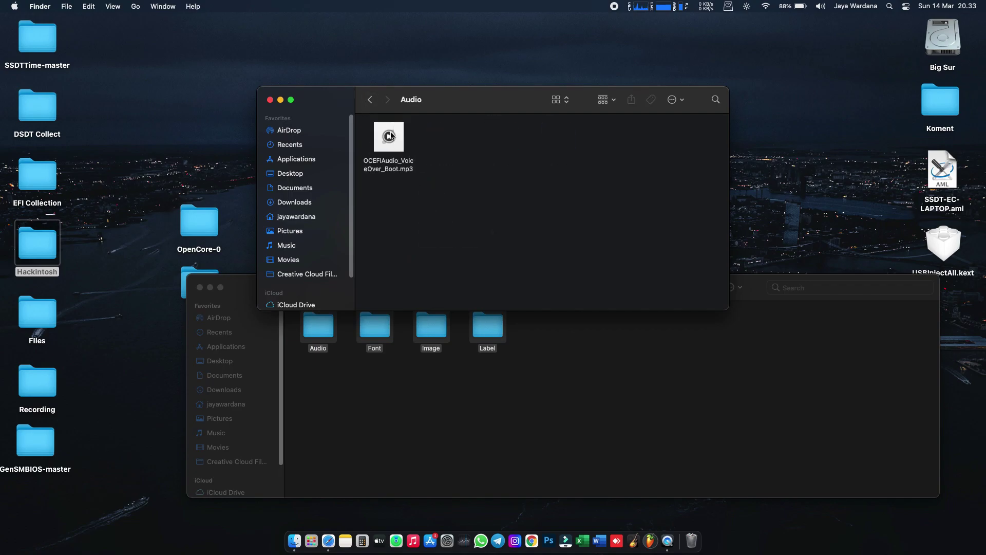
click(391, 135)
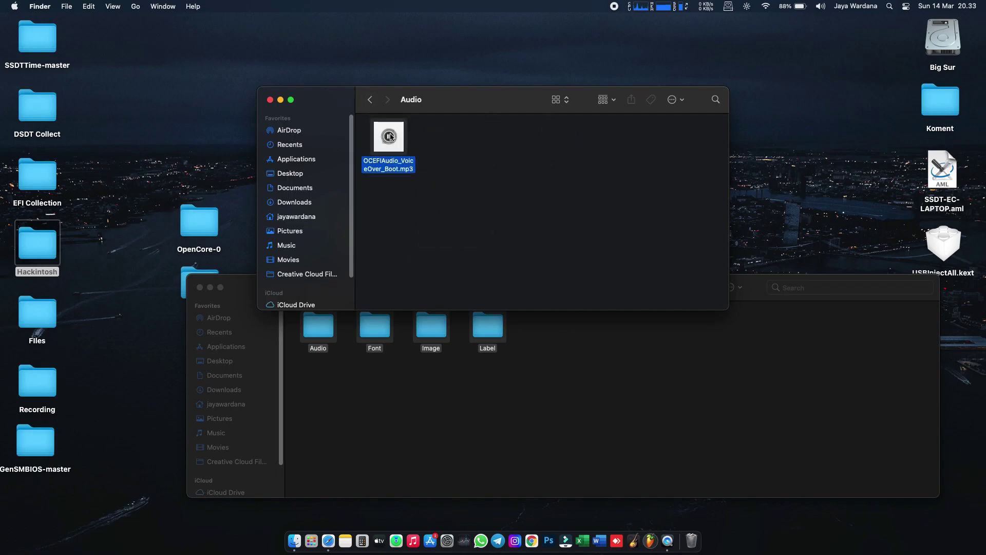
click(371, 104)
double_click(455, 154)
click(361, 98)
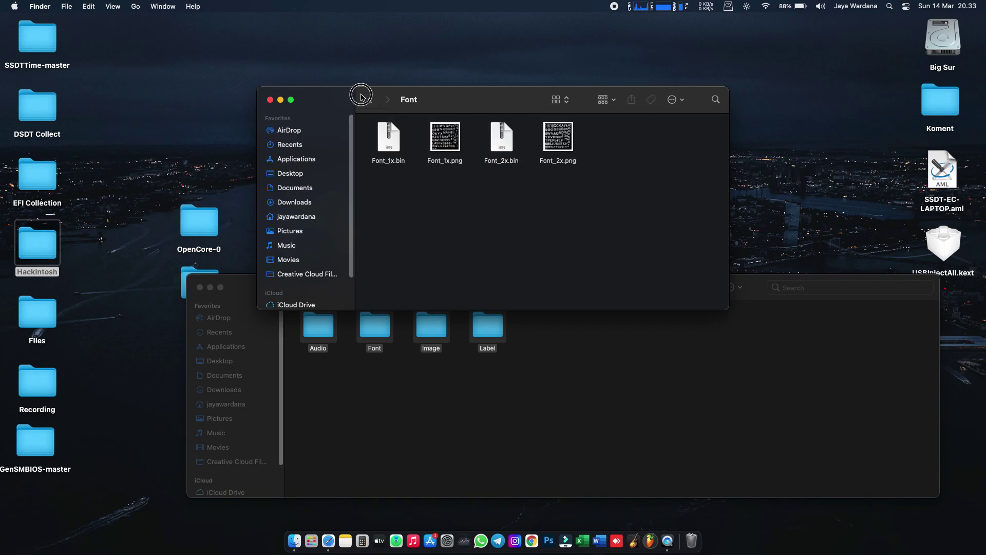
double_click(501, 135)
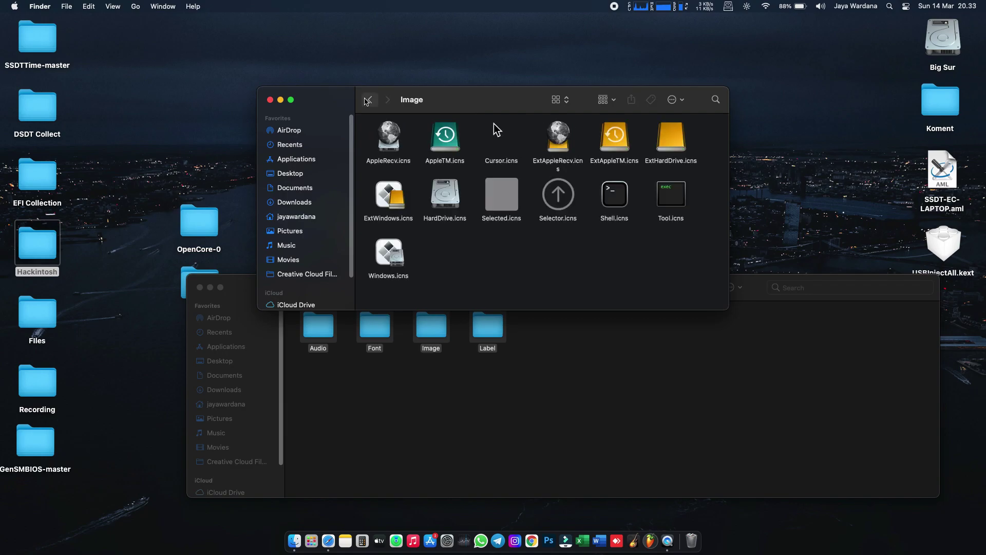
click(368, 100)
click(570, 137)
double_click(571, 136)
click(376, 101)
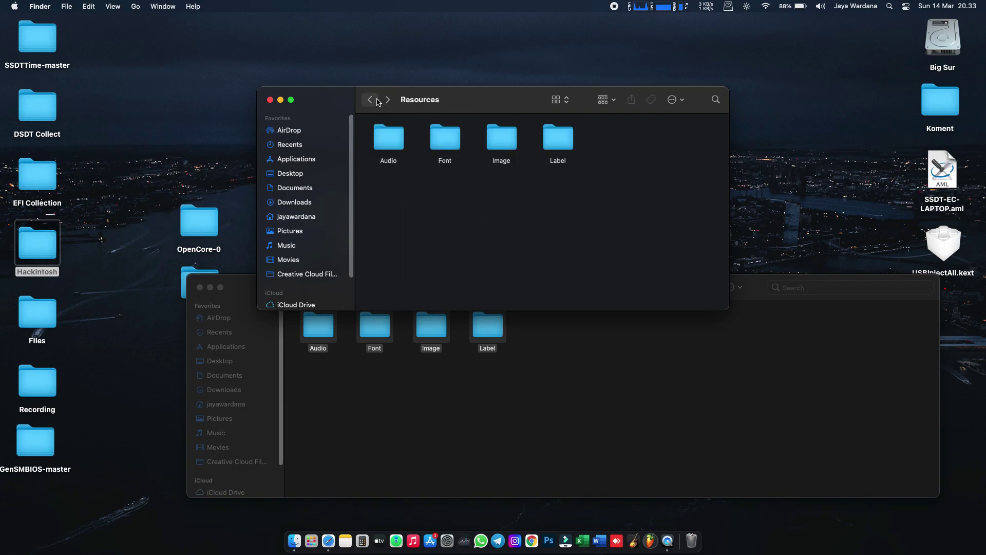
click(377, 103)
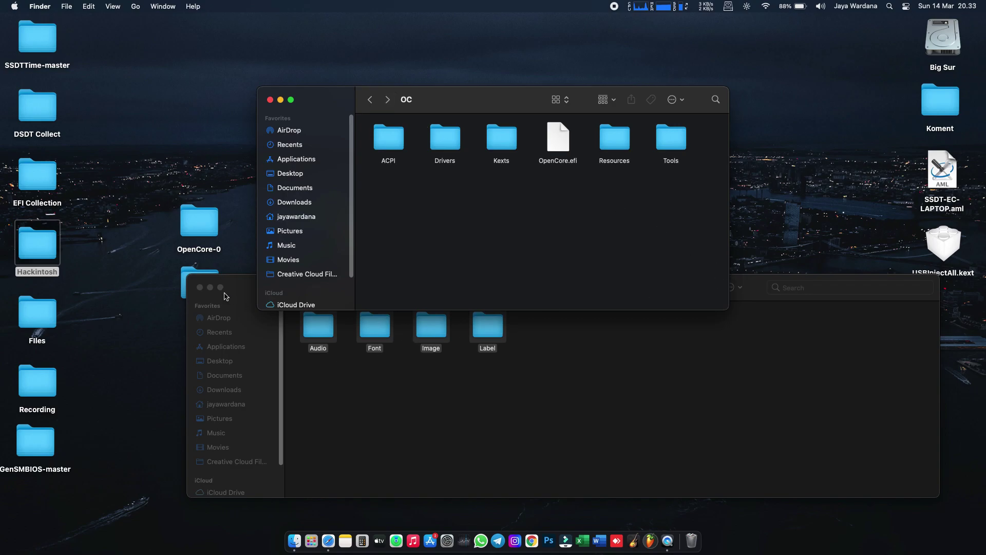
Step: Close the Hackintosh collection's window and copy Sample.plist from OpenCore-0's Docs folder into the desktop EFI/OC folder
click(201, 287)
drag(480, 111, 464, 211)
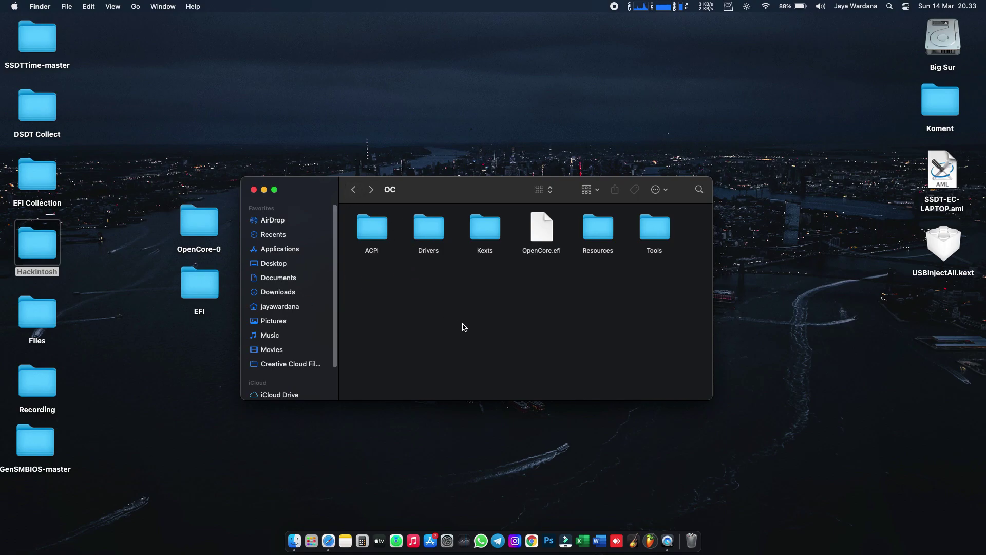
double_click(202, 230)
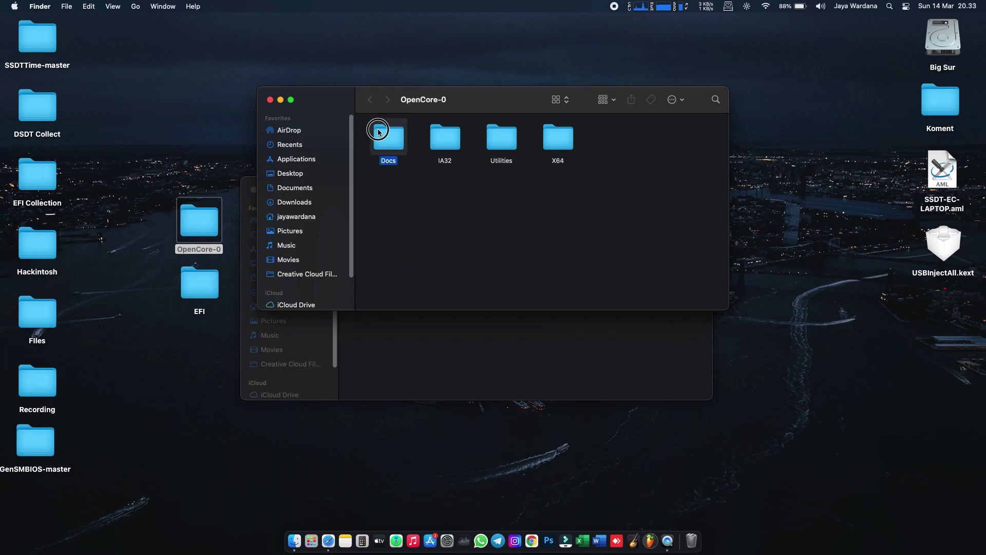
double_click(381, 135)
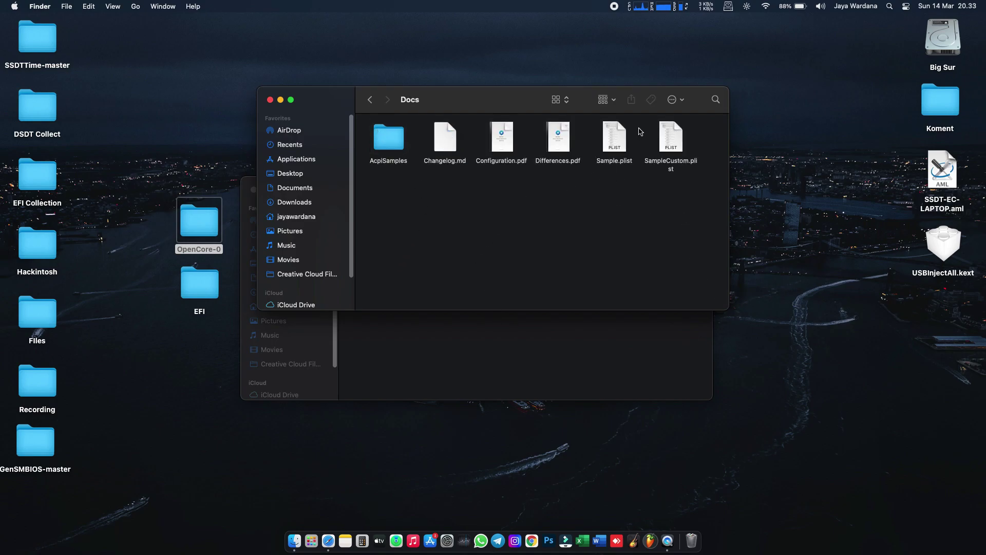
click(625, 138)
right_click(626, 138)
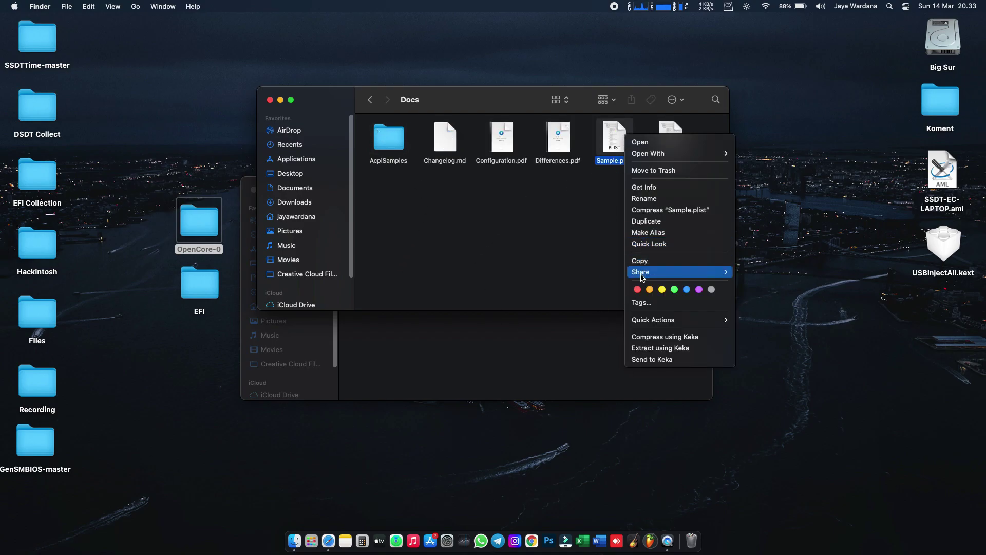
click(649, 263)
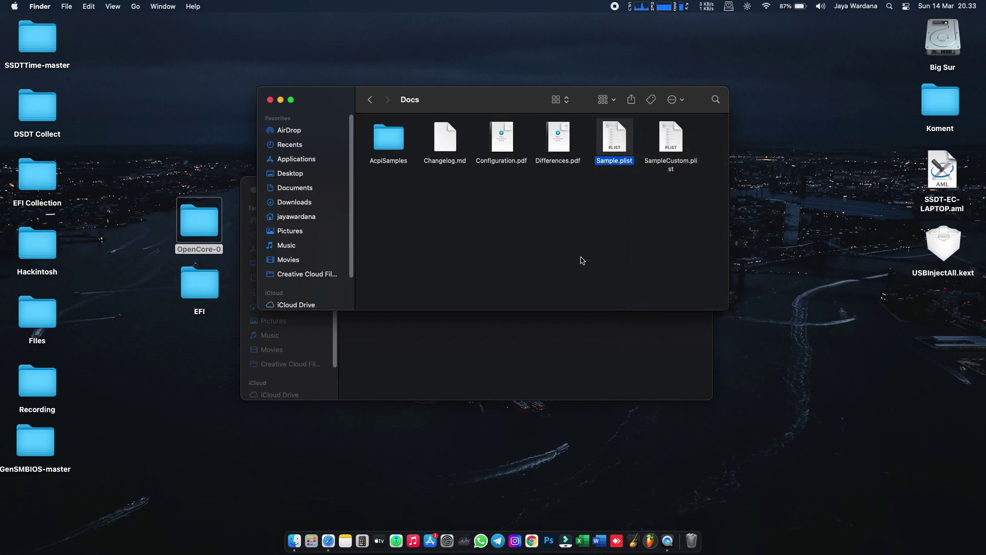
click(533, 319)
right_click(468, 300)
click(493, 318)
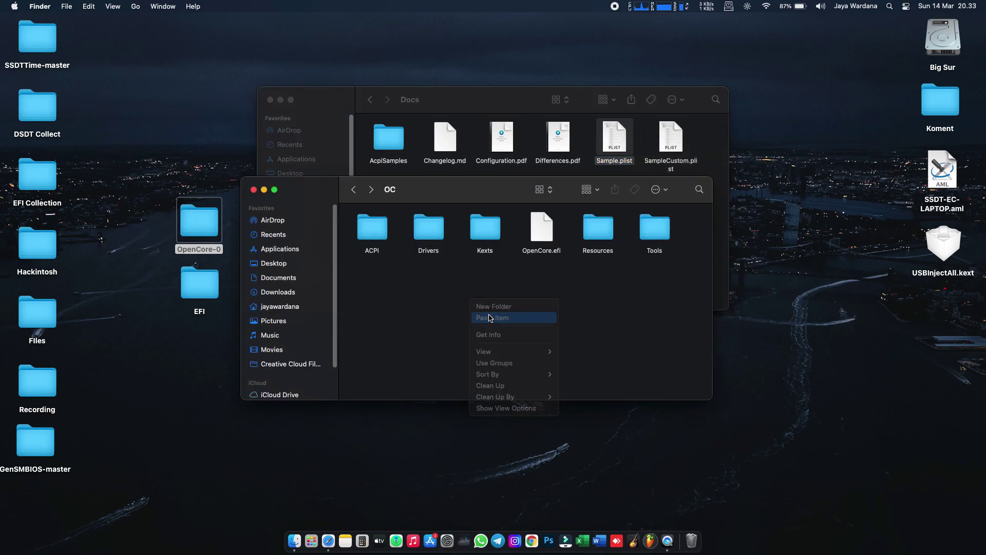
Step: Rename the copied Sample.plist in the OC folder to config.plist and close the Docs window
right_click(387, 284)
click(370, 289)
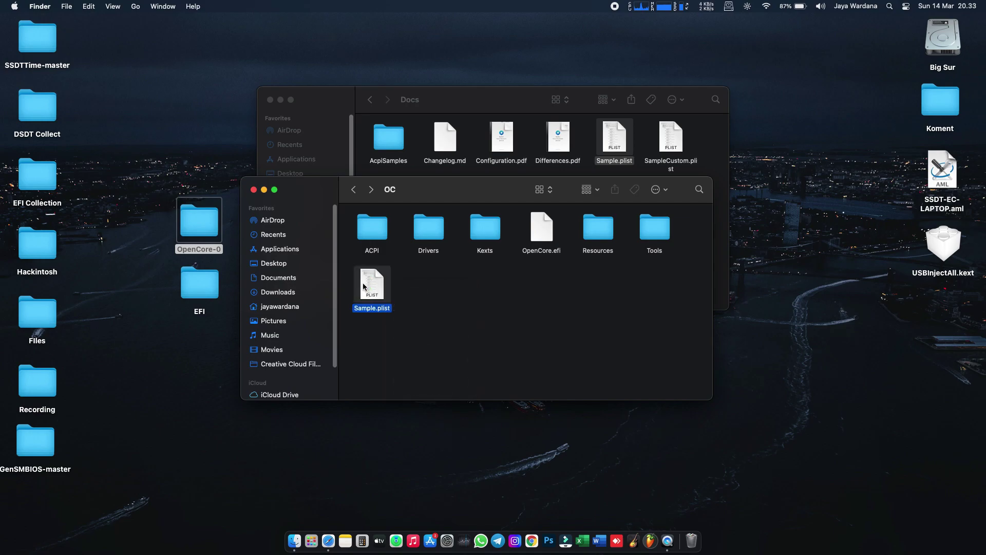
right_click(371, 288)
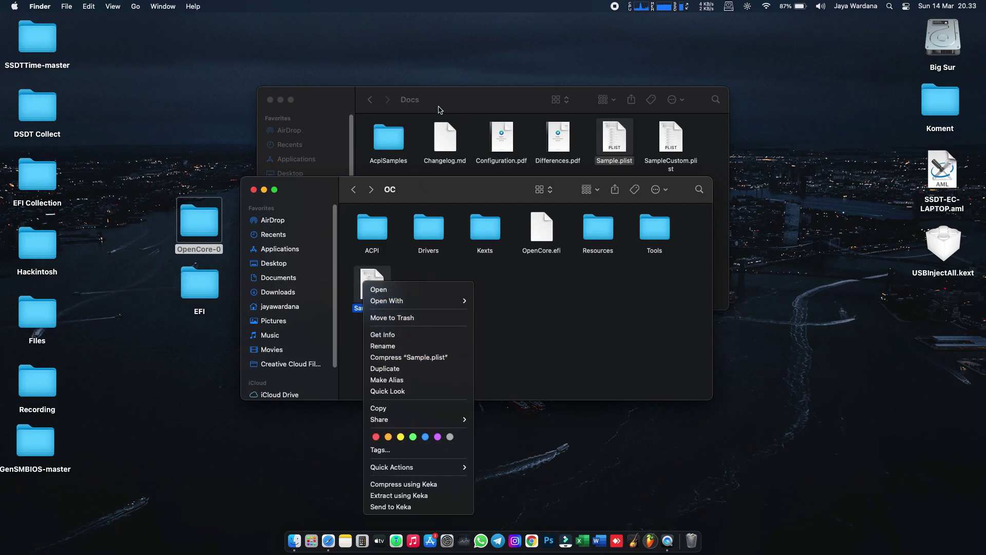
click(414, 346)
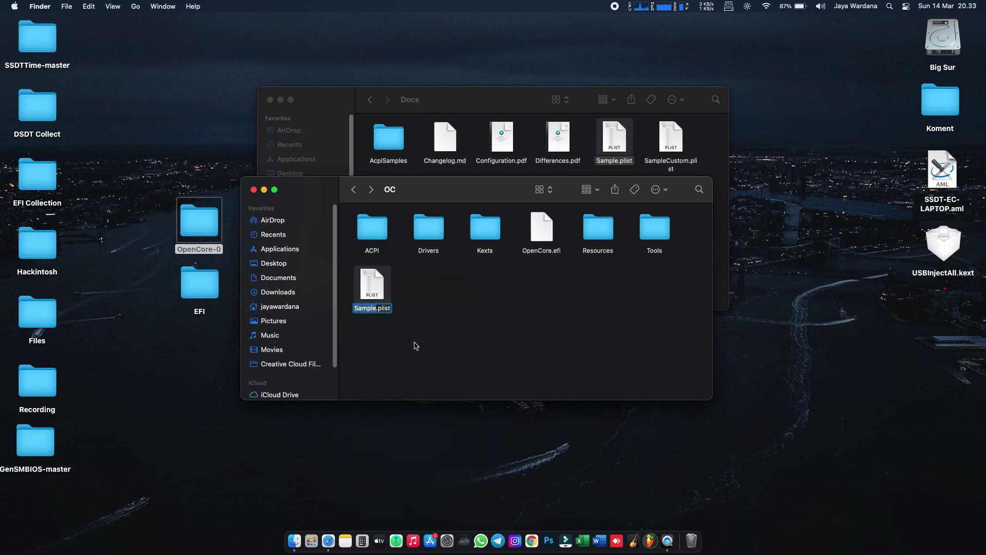
text(config)
key(Return)
click(703, 150)
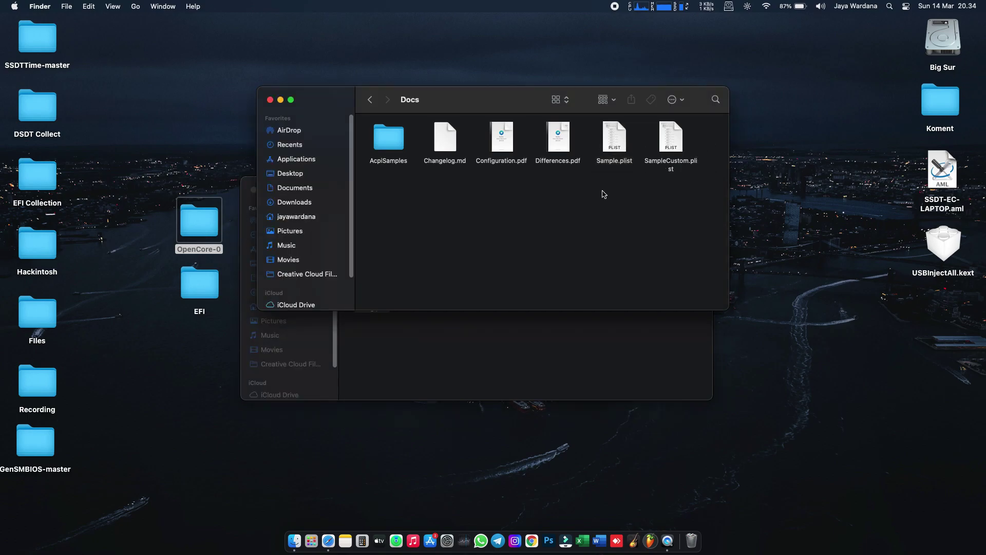
click(269, 100)
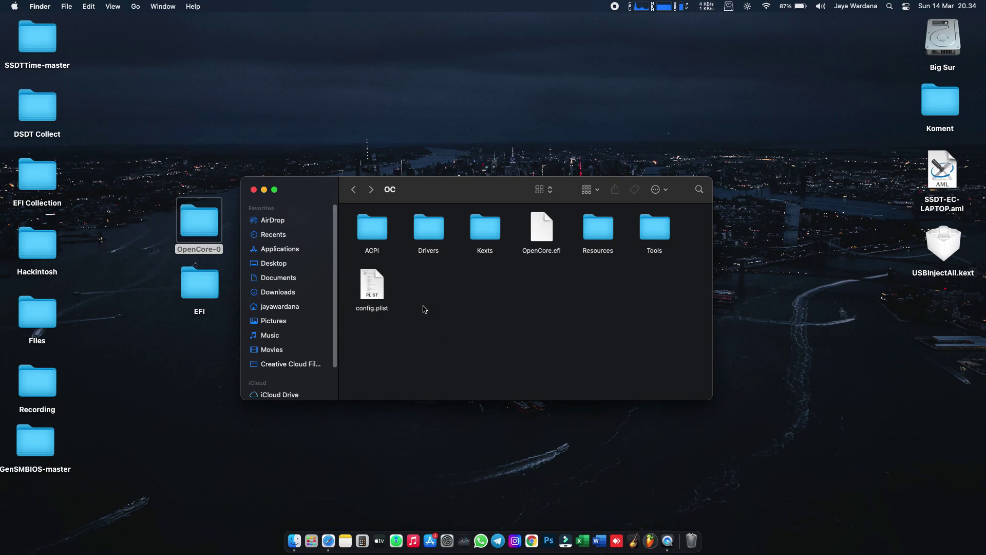
Step: Clean up the OC folder's icons so that they are arranged by name
right_click(383, 272)
click(371, 282)
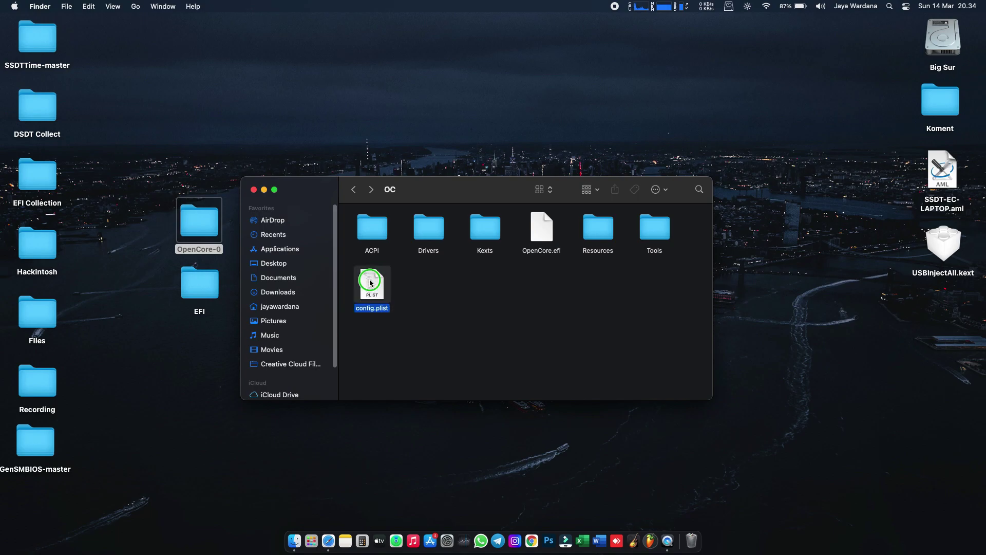
right_click(370, 283)
click(549, 315)
click(450, 299)
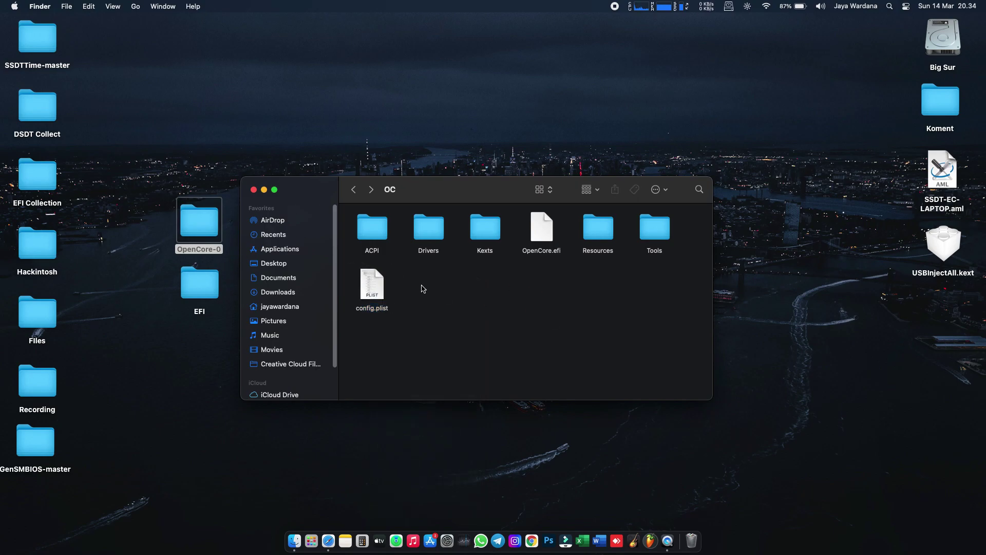
right_click(460, 287)
click(553, 384)
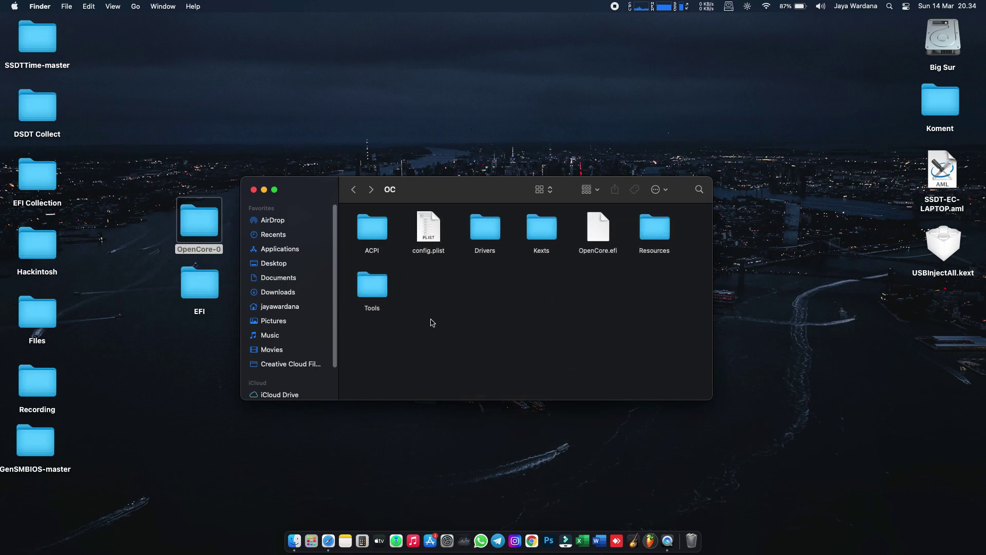
Step: Find ProperTree.command with a system search and launch ProperTree
key(super+space)
text(pro)
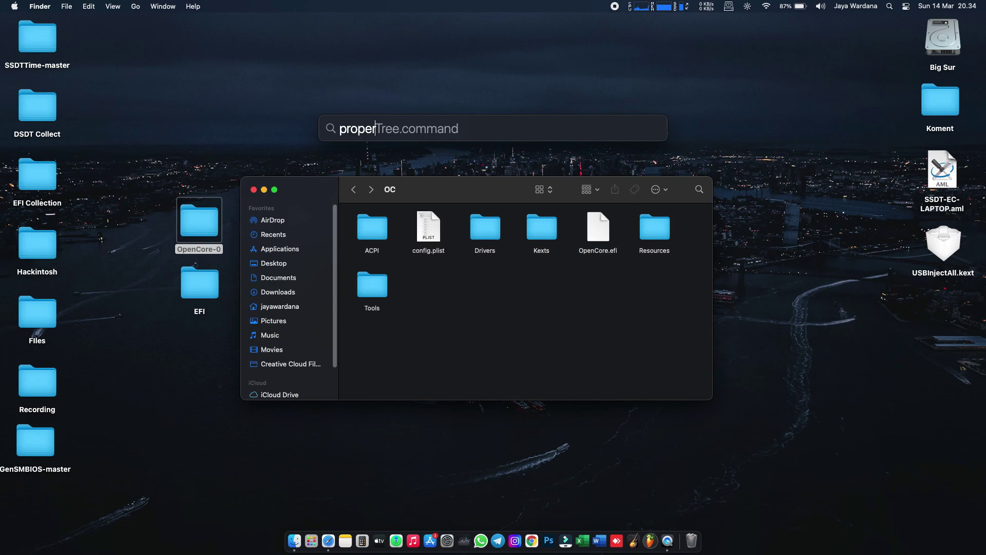
key(Return)
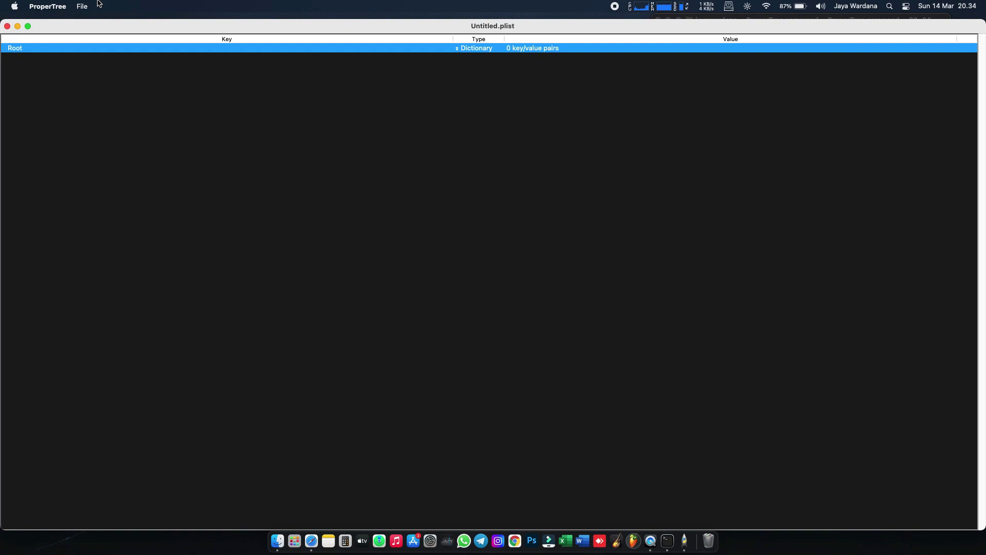
Step: Open config.plist from the desktop EFI/OC folder in ProperTree
click(87, 6)
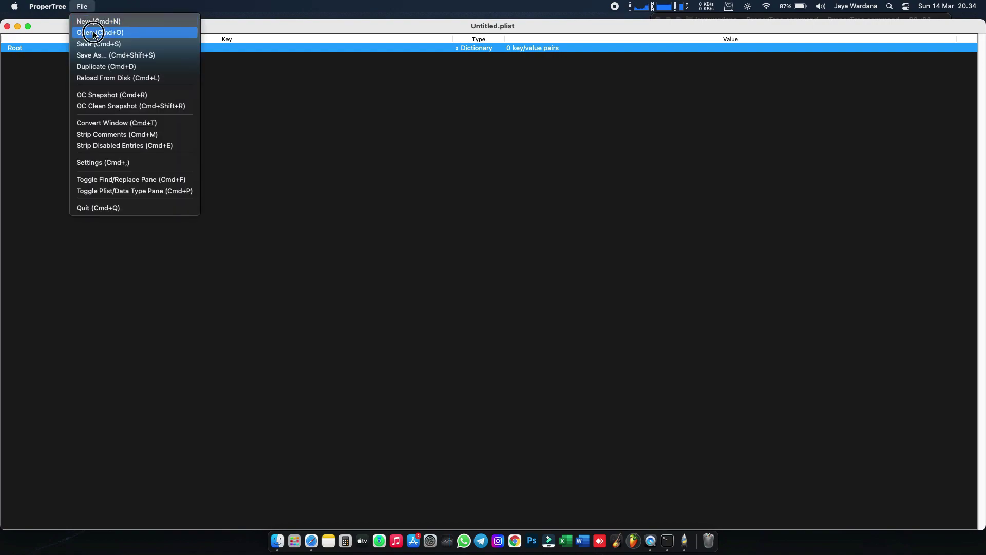
click(94, 33)
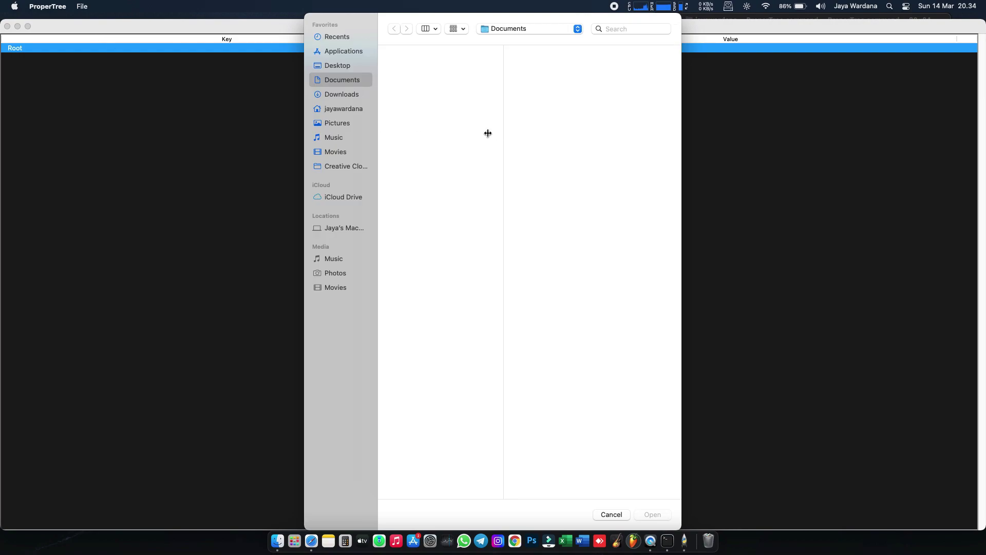
click(332, 66)
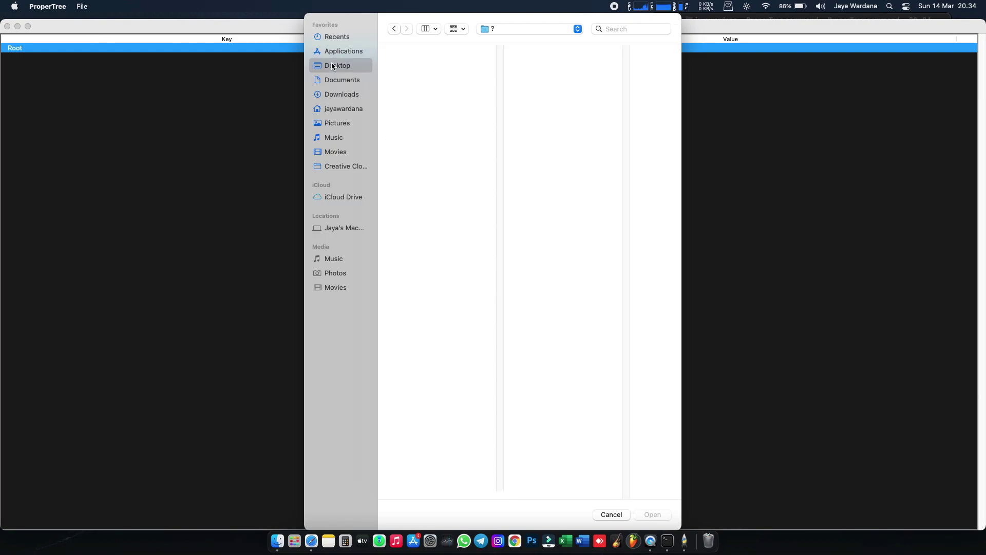
click(426, 65)
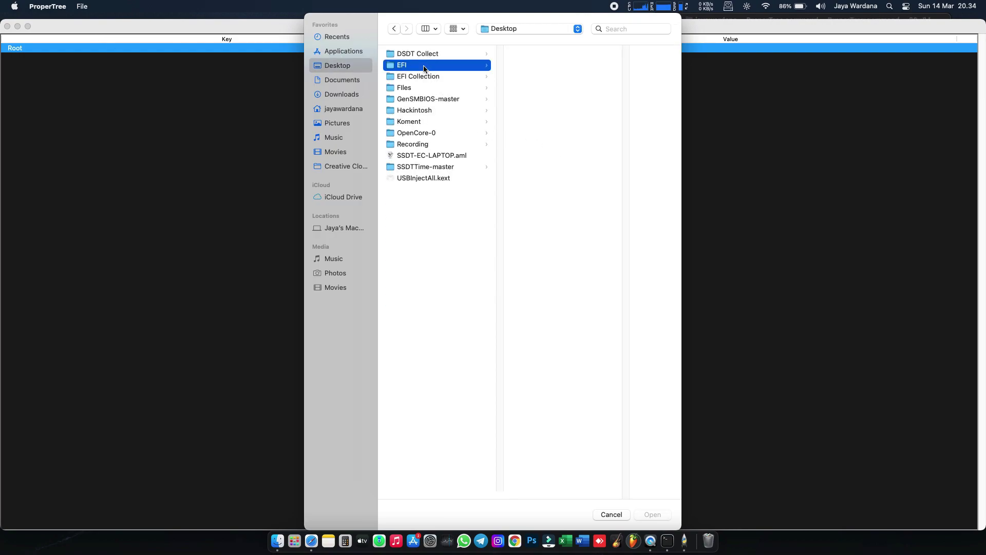
click(529, 65)
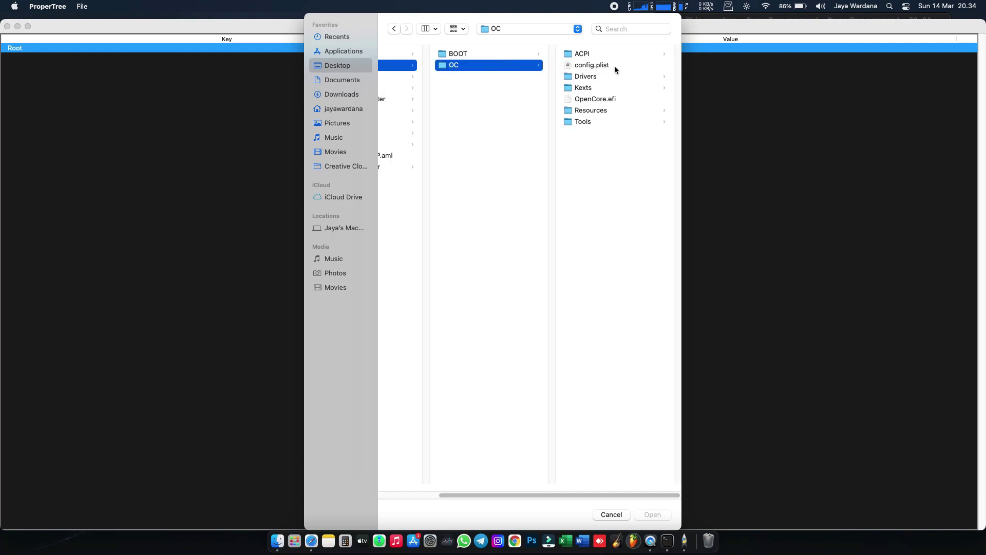
click(590, 65)
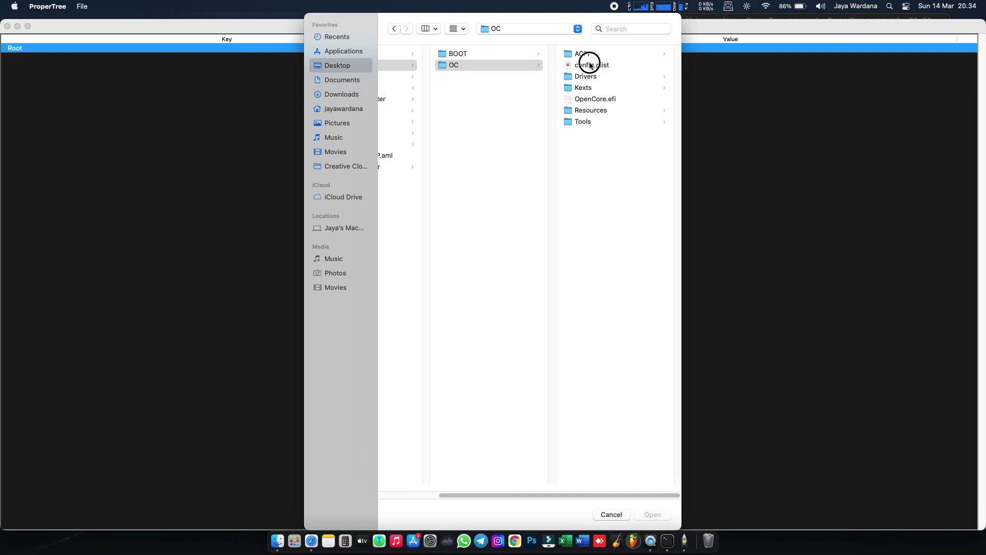
click(653, 514)
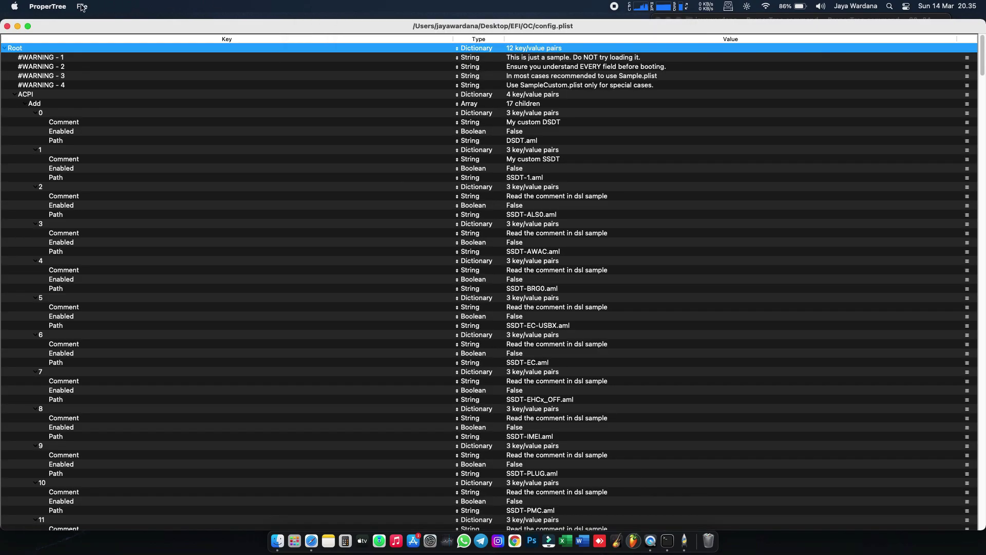
Step: Delete the four #WARNING entries from the root of config.plist
click(82, 6)
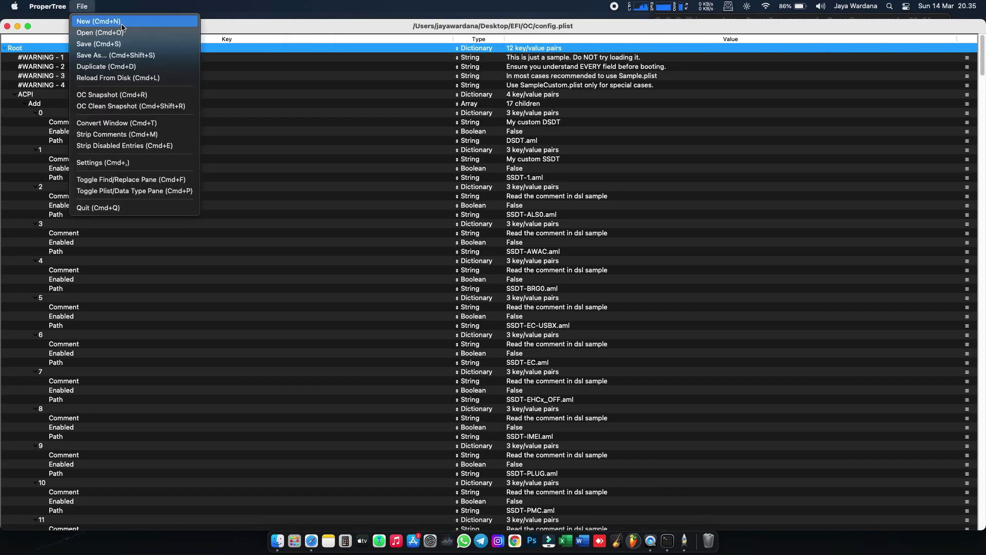
click(391, 30)
click(99, 60)
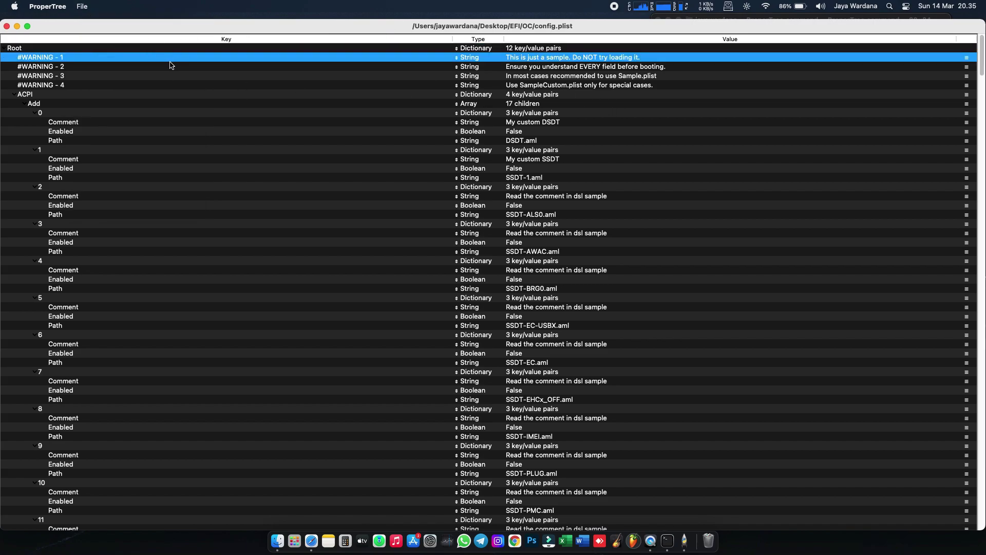
key(Delete)
key(Delete)
key(Delete)
key(Delete)
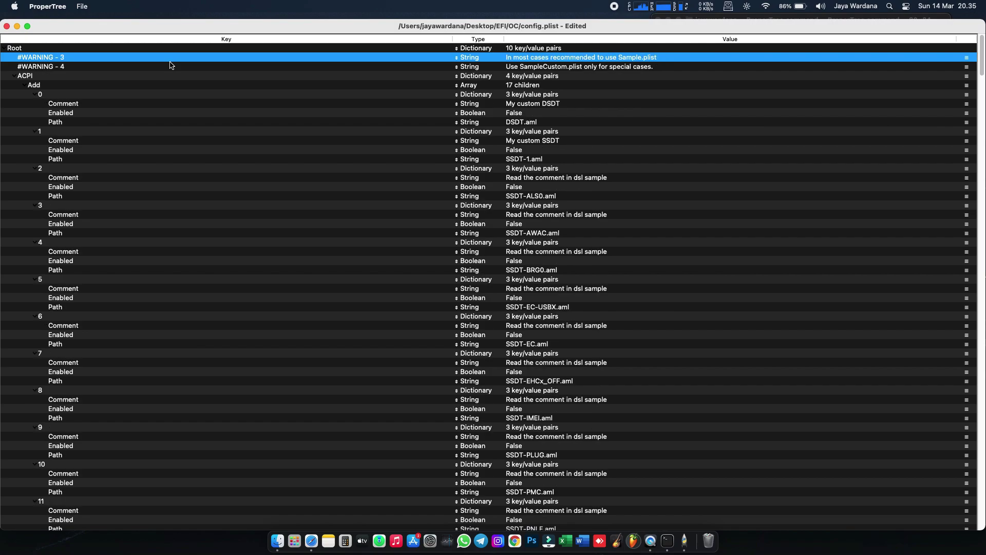
Step: Run an OC Clean Snapshot on config.plist using the desktop EFI/OC folder
click(83, 6)
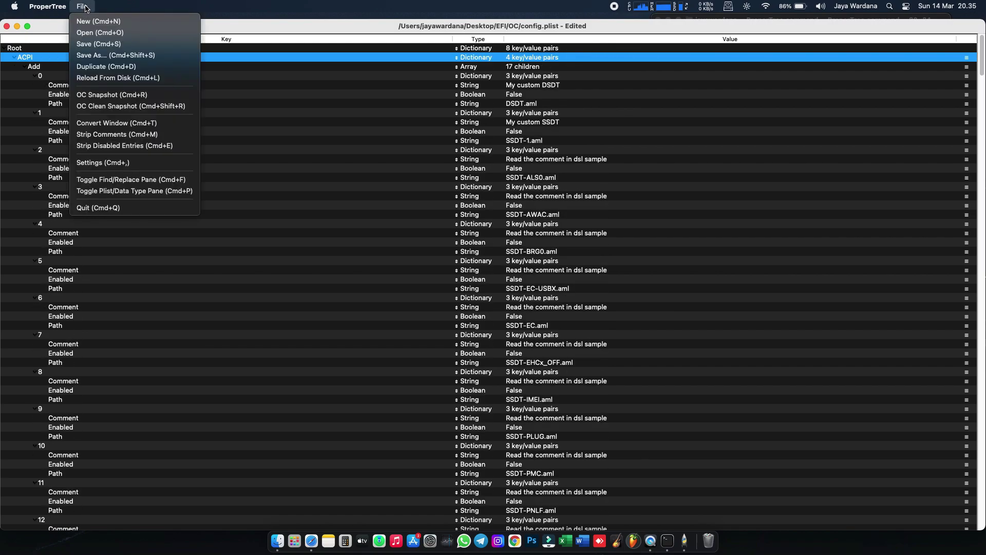
click(111, 108)
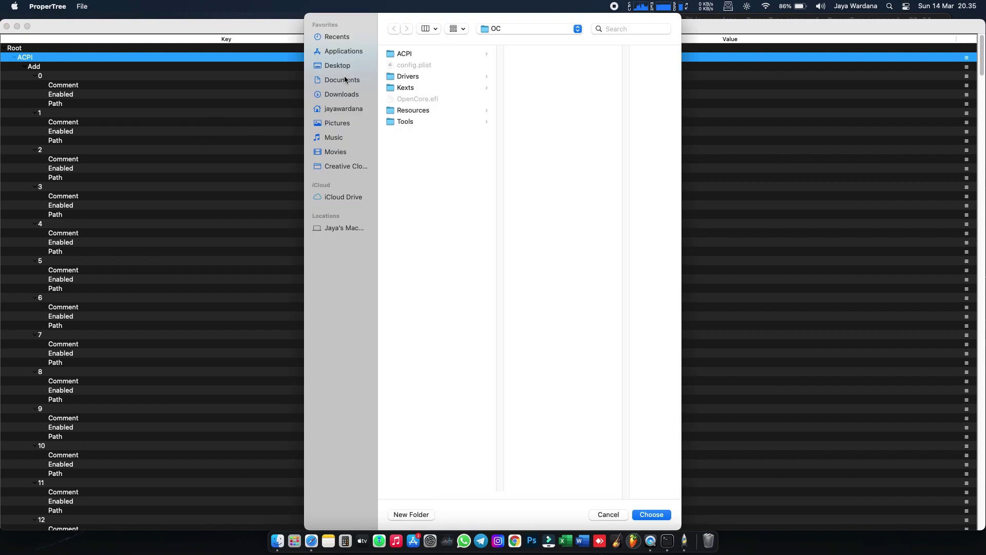
click(341, 66)
click(411, 67)
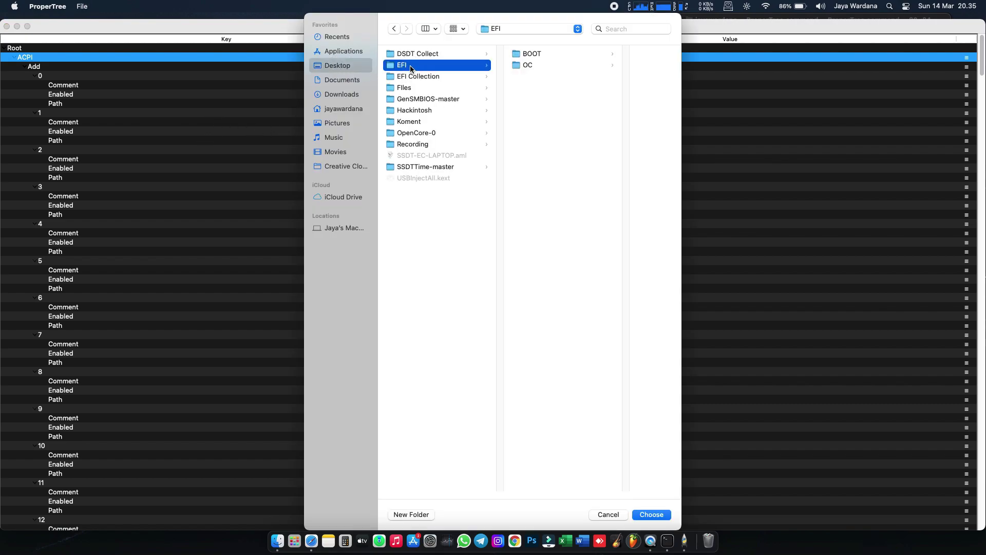
click(560, 66)
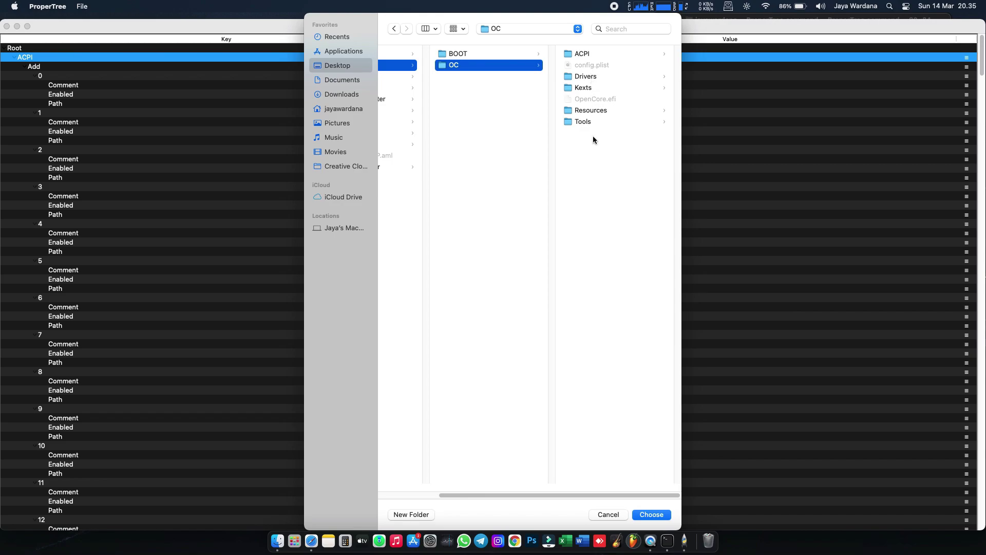
click(652, 515)
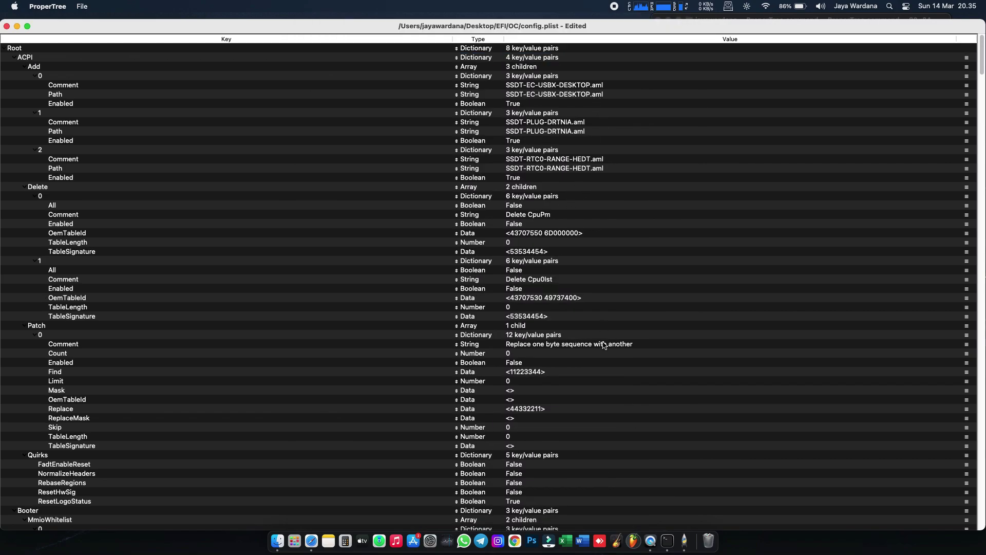
Step: Save the edited config.plist, quit ProperTree and close its leftover Terminal window
scroll(602, 328, down, 10)
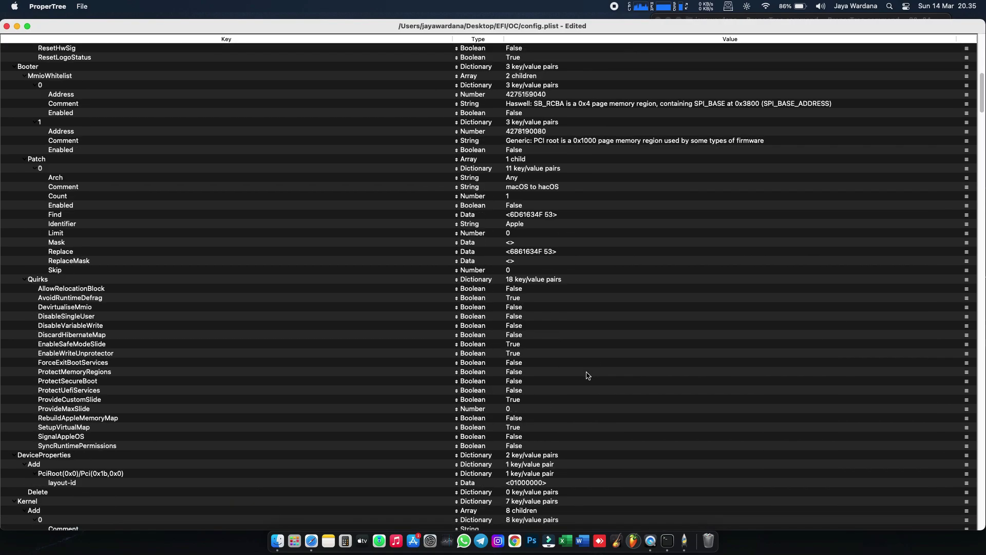
scroll(589, 376, down, 5)
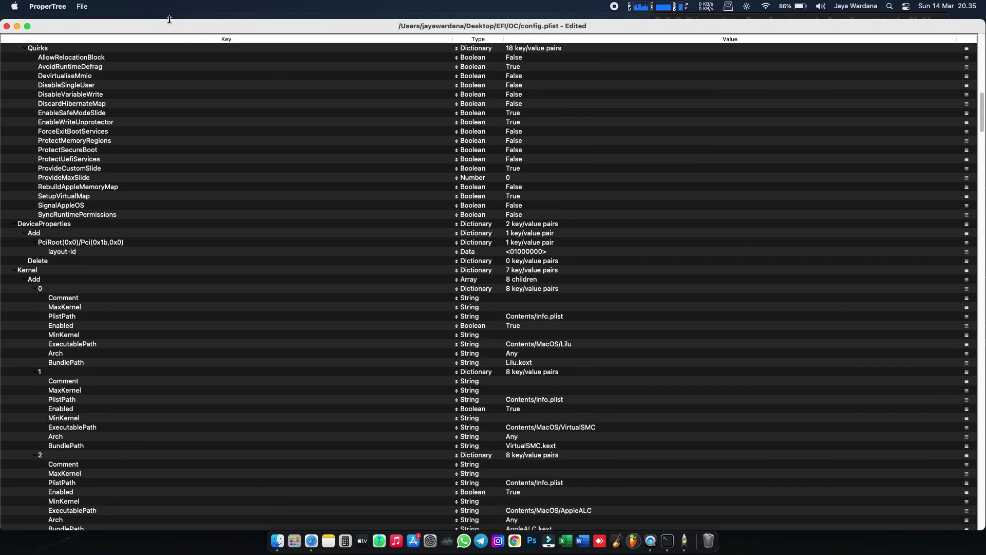
click(92, 5)
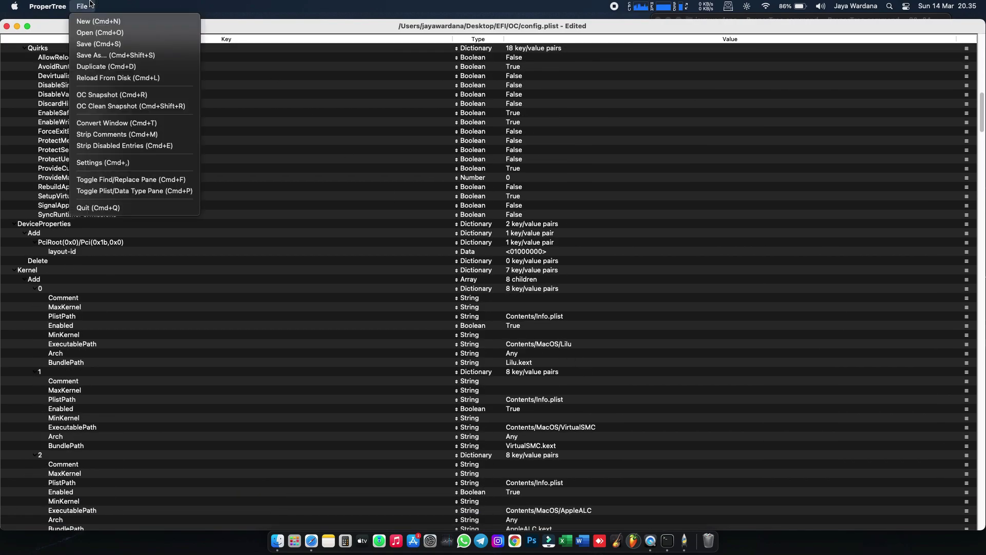
click(85, 44)
click(50, 6)
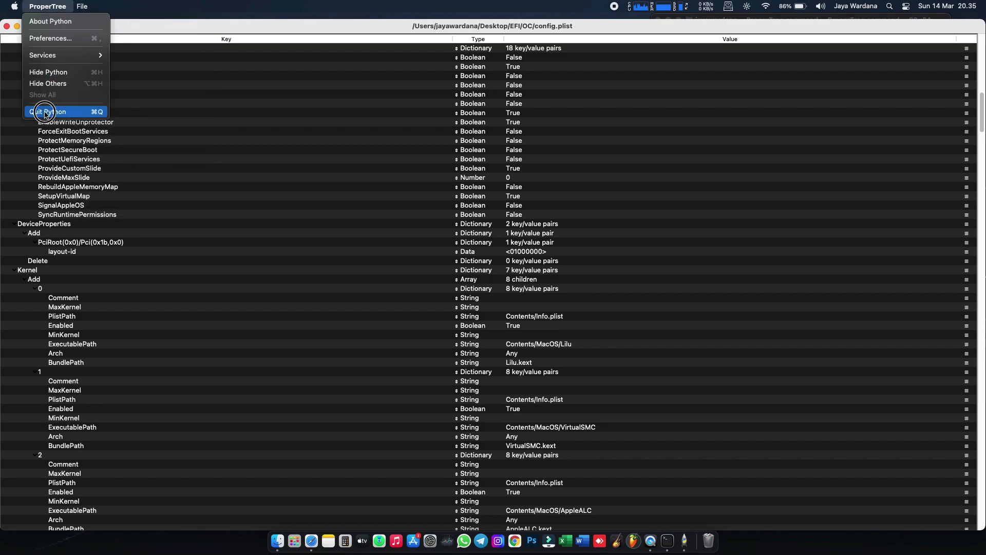
click(44, 112)
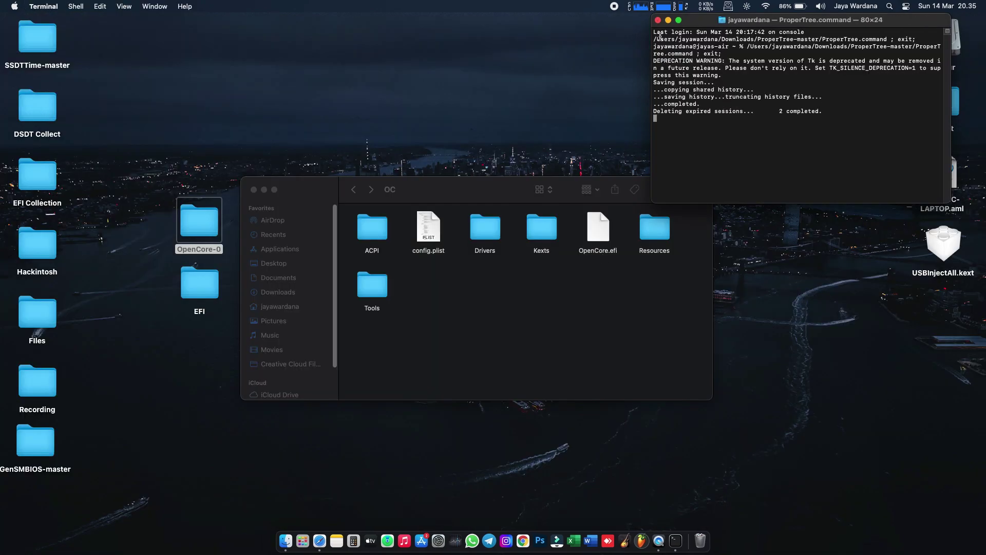
click(658, 21)
Step: Open config.plist from the OC folder with OpenCore Configurator and postpone the offered software update
click(429, 228)
right_click(429, 227)
mouse_move(462, 238)
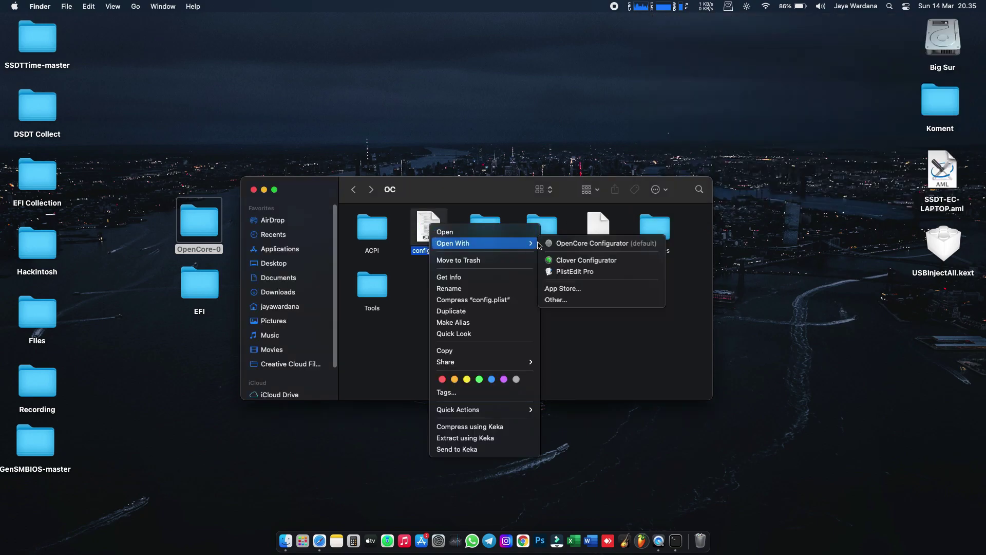
click(590, 241)
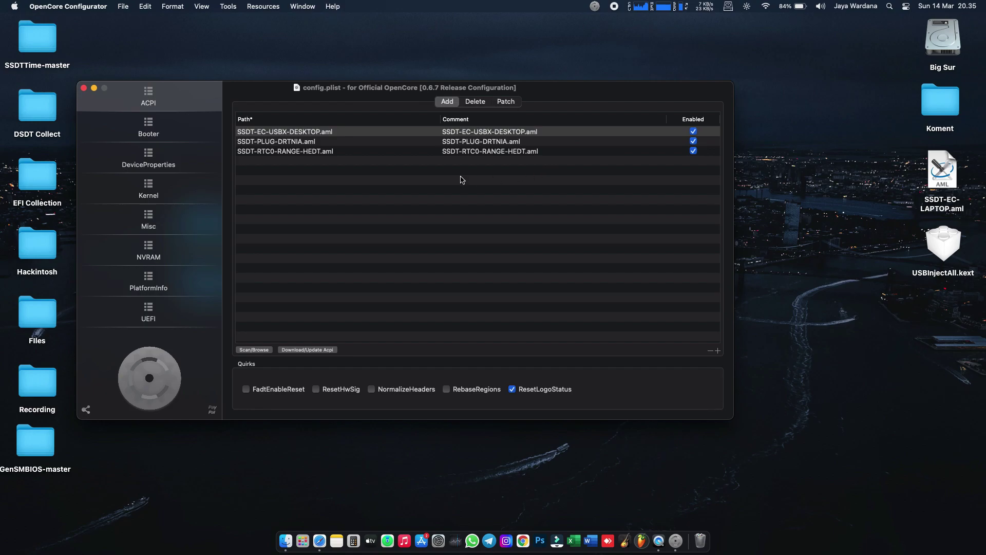
click(544, 280)
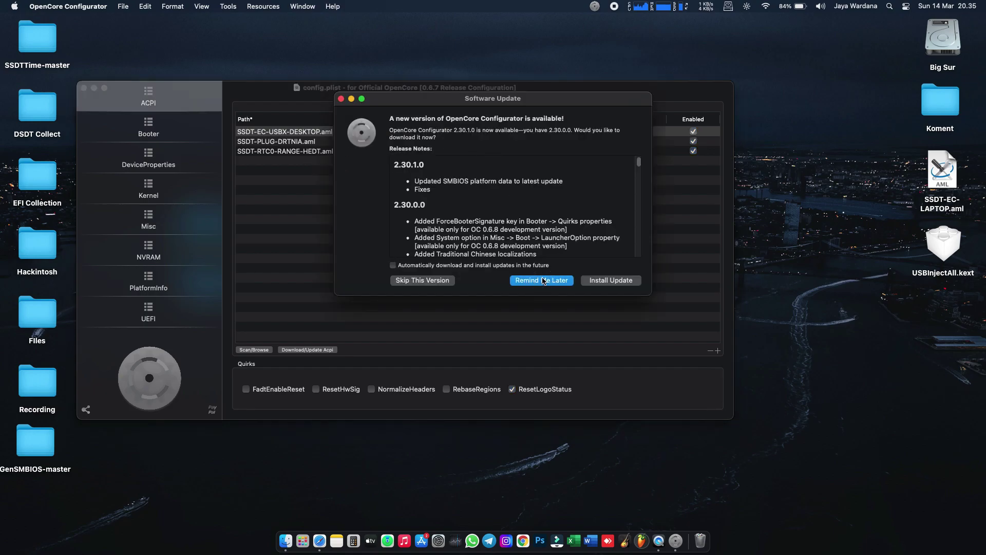
Step: Check the ACPI patch entry, and delete both MmioWhitelist entries from the Booter section
click(505, 102)
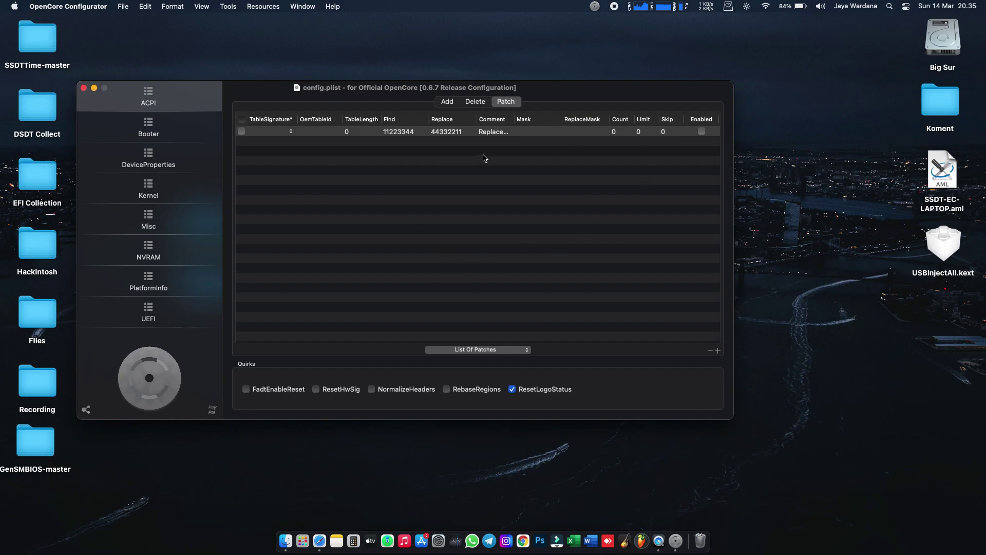
drag(514, 118, 597, 119)
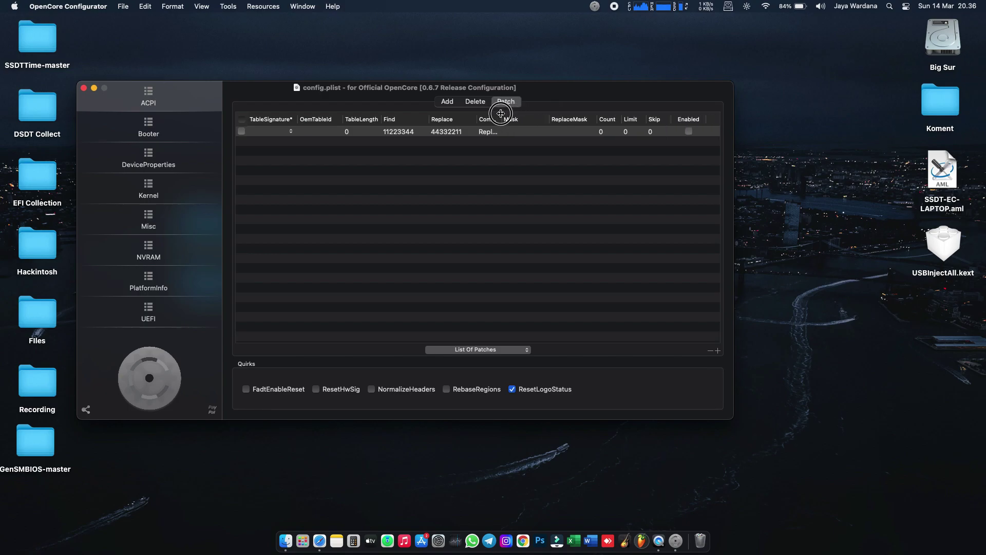
click(204, 127)
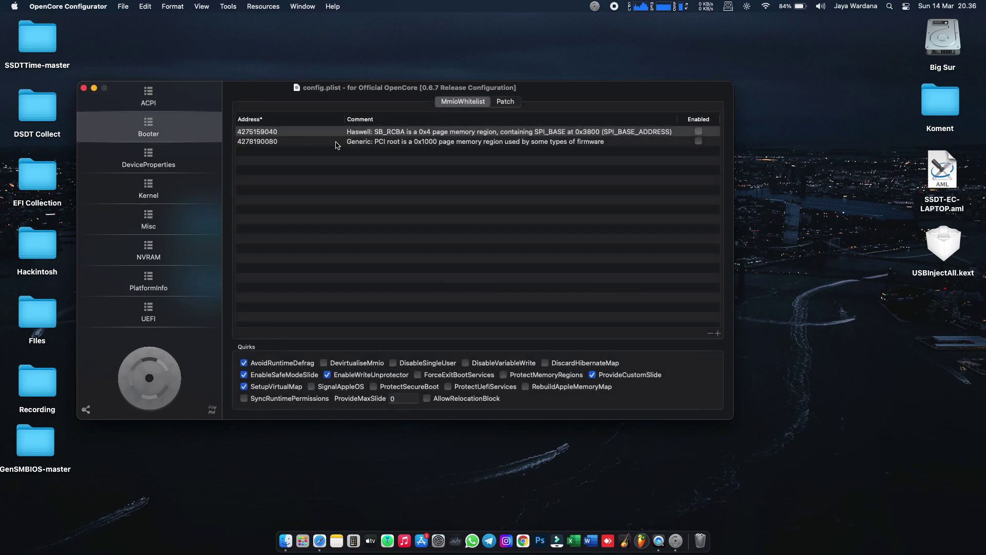
click(710, 334)
click(710, 335)
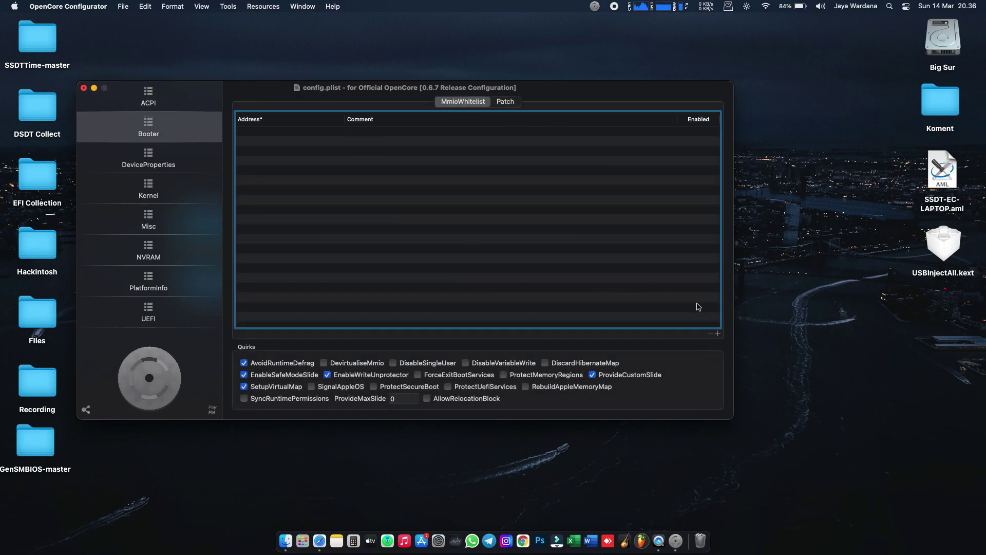
Step: Check the Booter patch entry, and delete the PciRoot(0x0)/Pci(0x1b,0x0) device from DeviceProperties
click(506, 102)
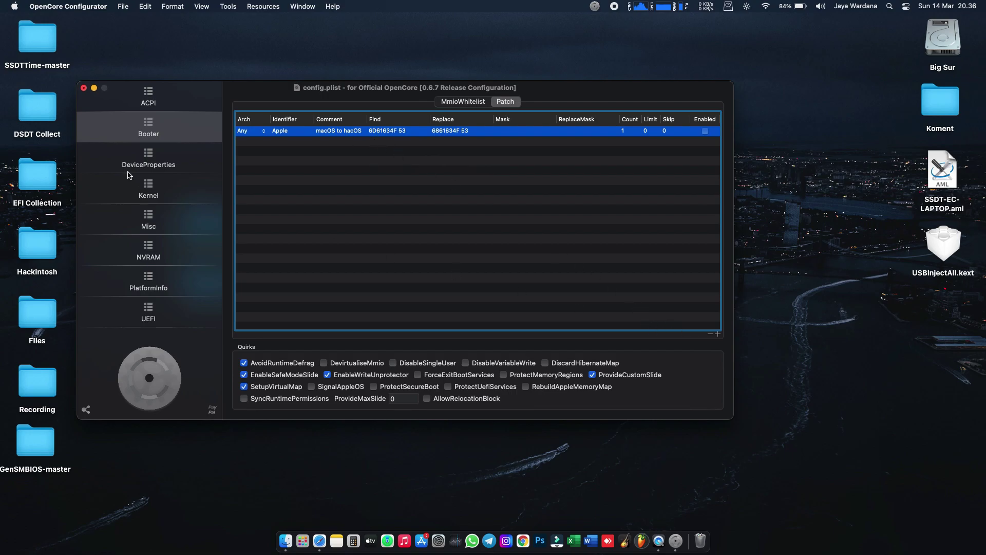
click(154, 152)
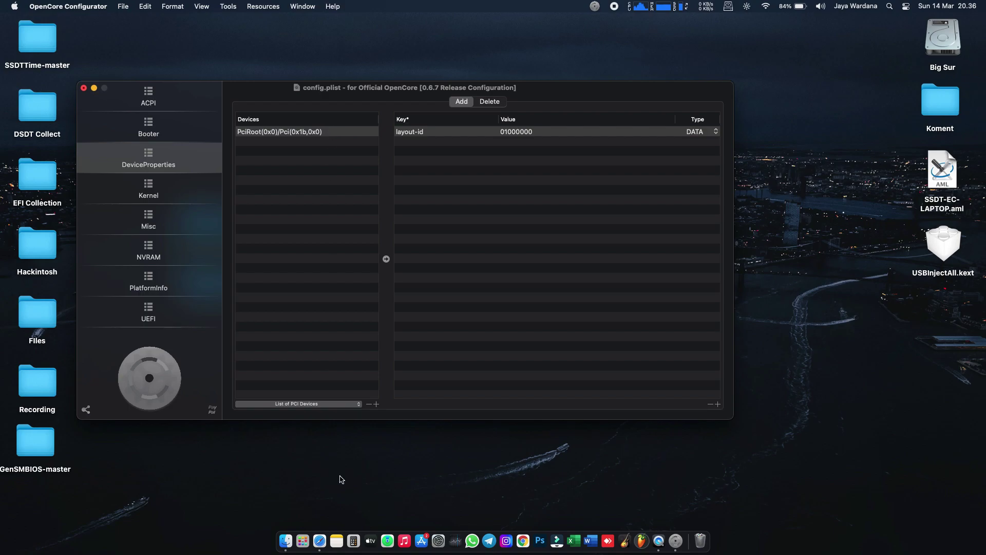
click(368, 406)
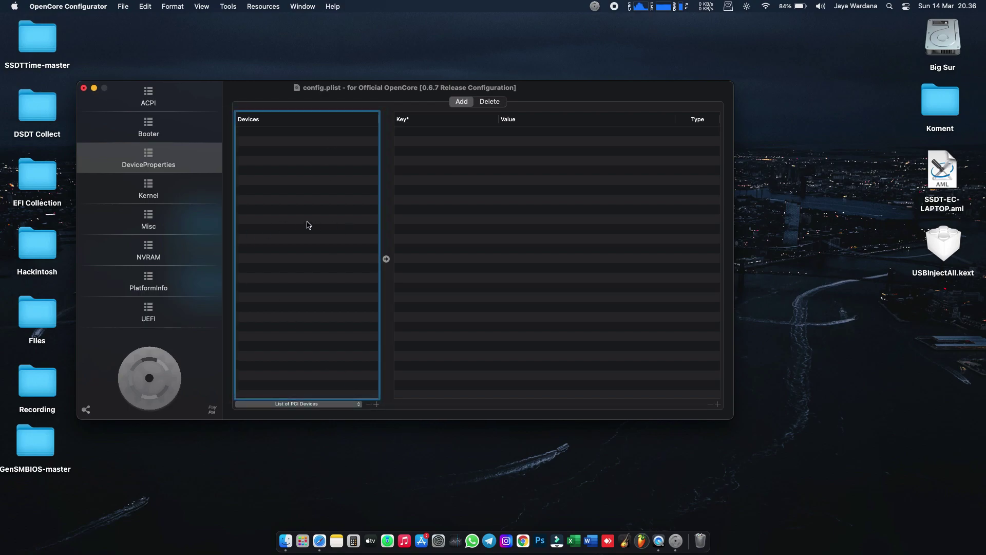
Step: Review the kexts in the Kernel section, and widen the Comment column of its patch list to read the descriptions
click(162, 195)
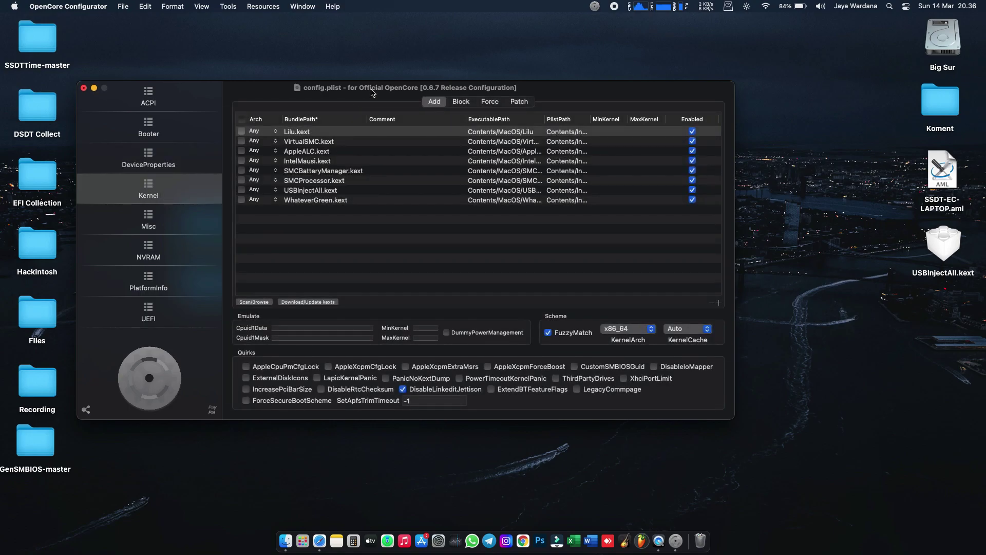
click(519, 102)
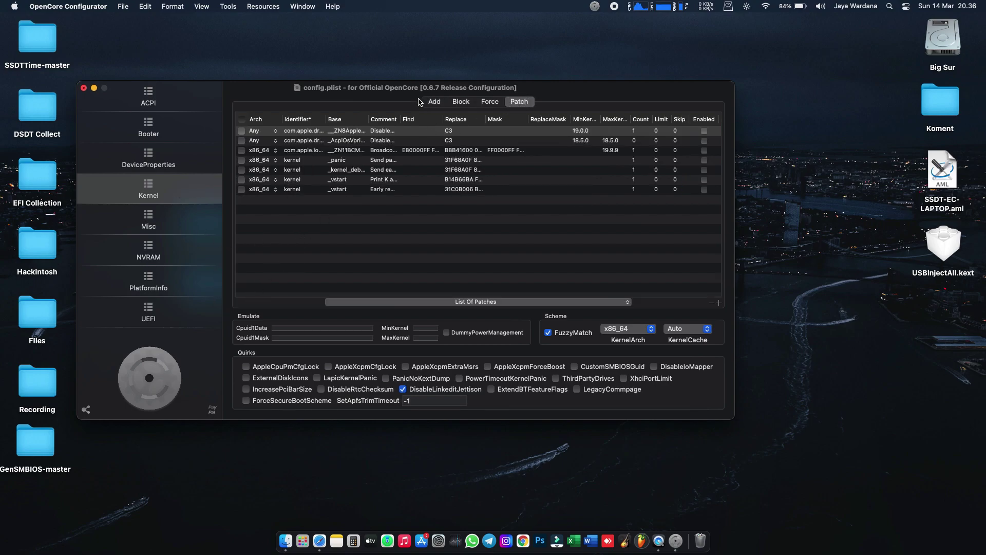
drag(400, 120, 421, 120)
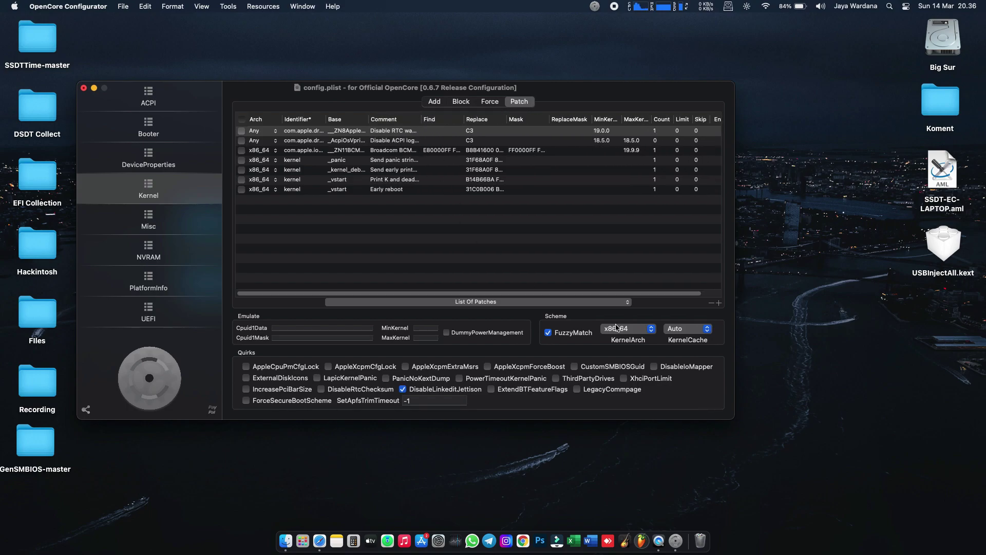
Step: In the Misc boot settings, keep LauncherOption at Disabled and set Picker Mode to External
click(150, 219)
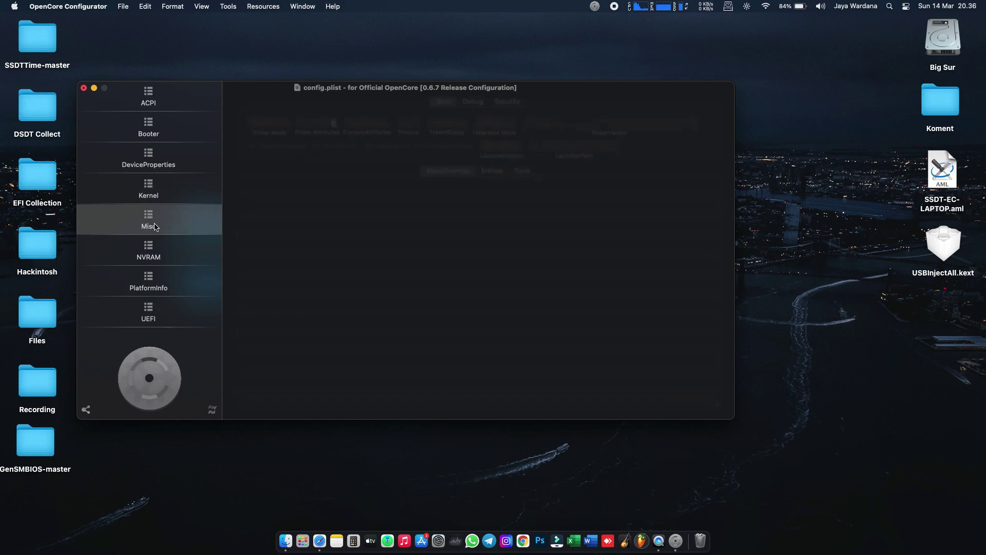
click(494, 149)
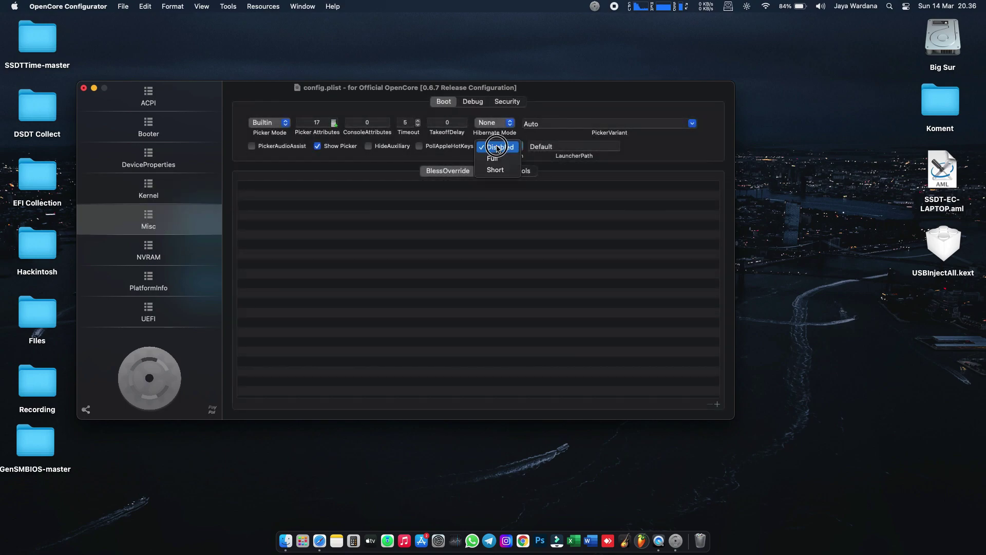
click(478, 166)
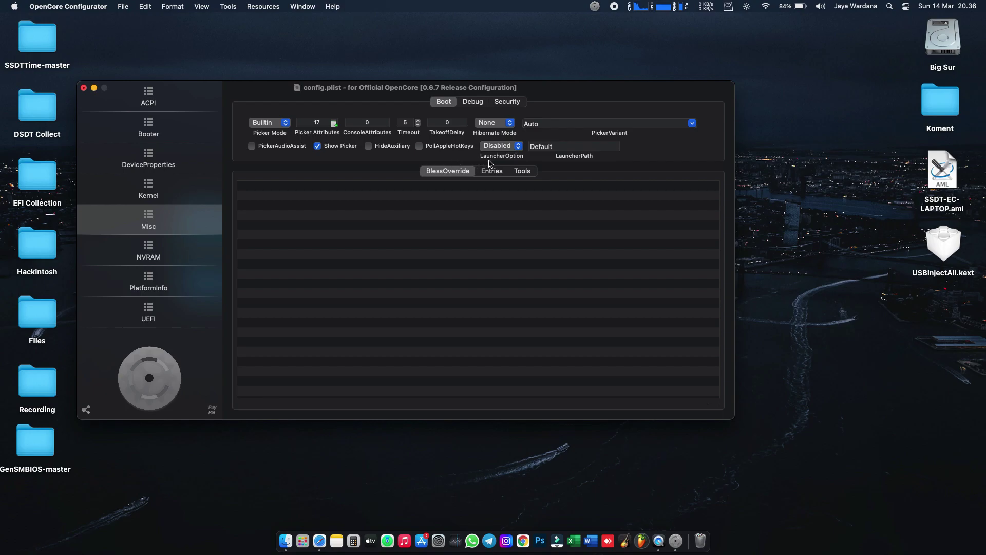
click(507, 147)
click(507, 147)
click(270, 122)
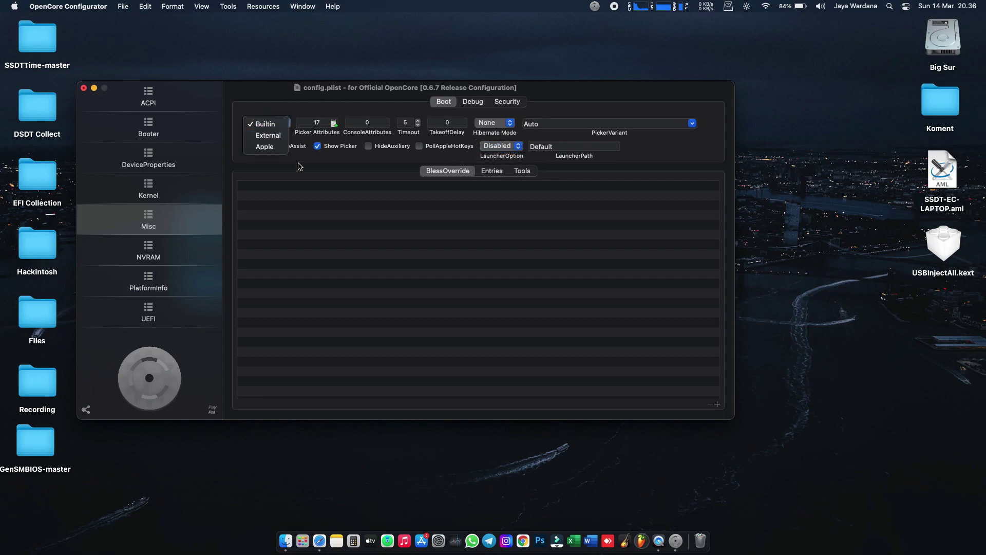
click(283, 136)
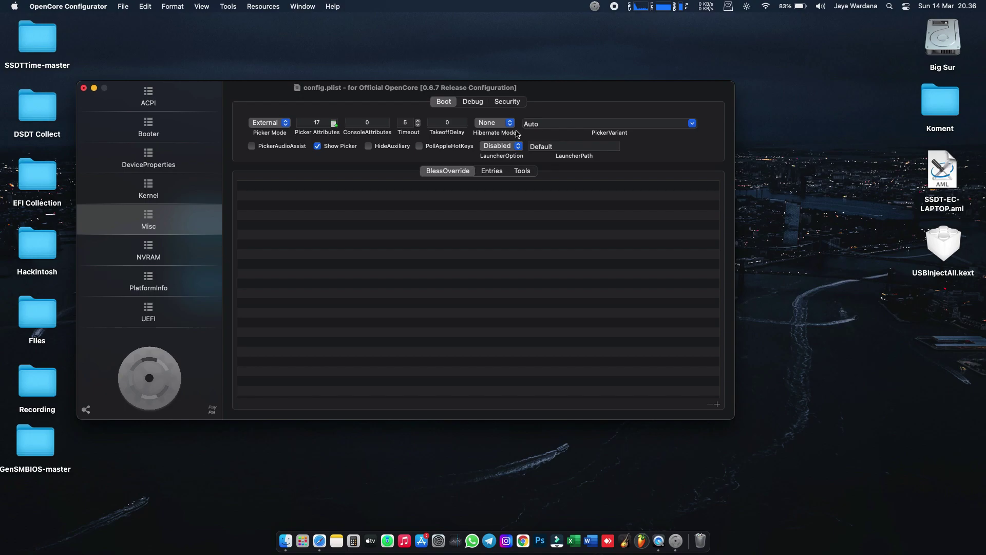
Step: In the Misc security settings, set SecureBootModel to Disabled and change the Vault option
click(508, 101)
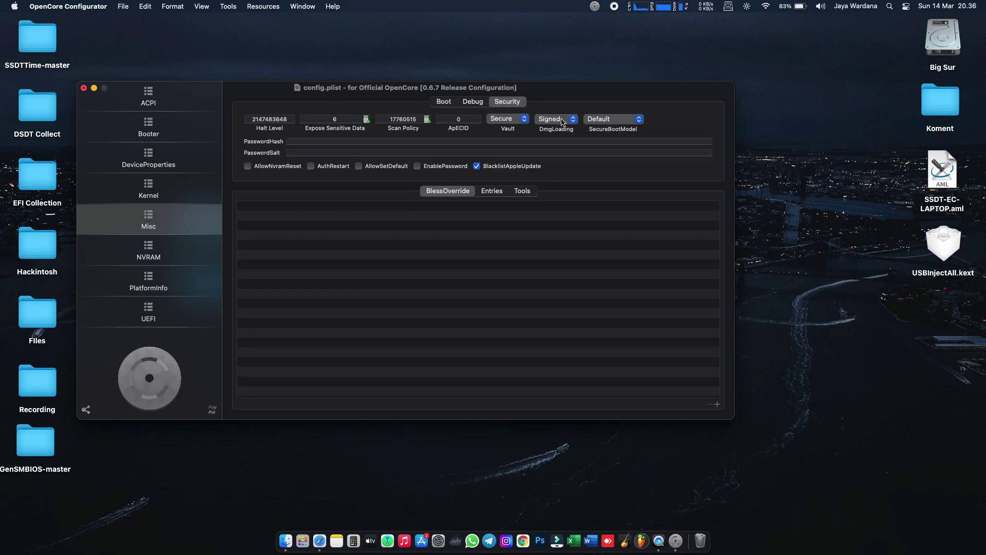
click(615, 119)
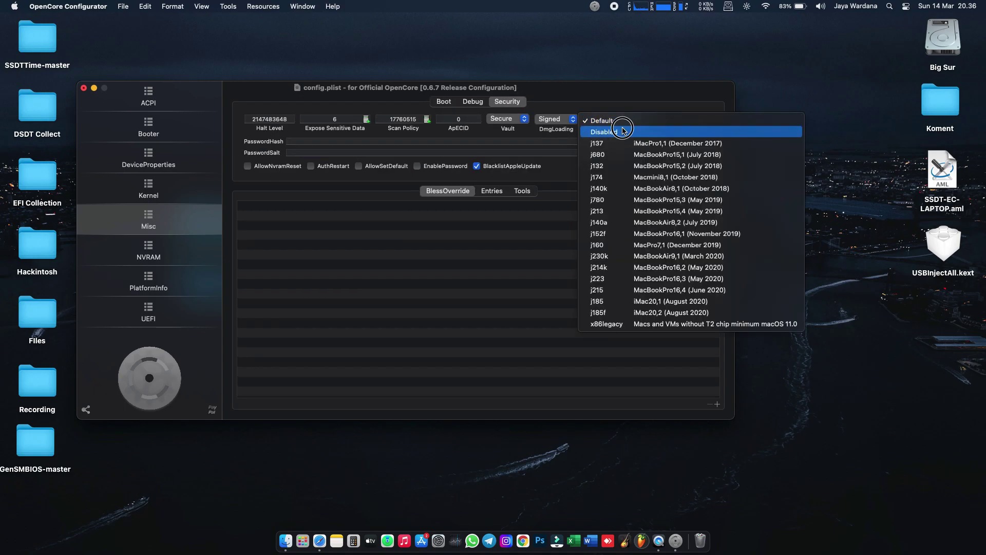
click(619, 127)
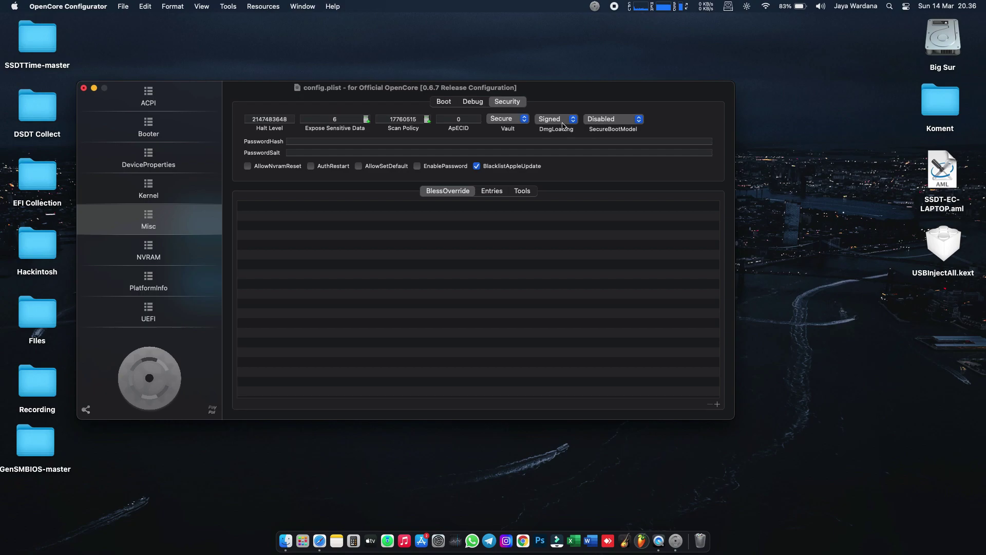
click(517, 124)
click(514, 95)
Step: Clear the prev-lang:kbd value under the 7C436110-AB2A-4BBB-A880-FE41995C9F82 UUID in the NVRAM section
click(169, 245)
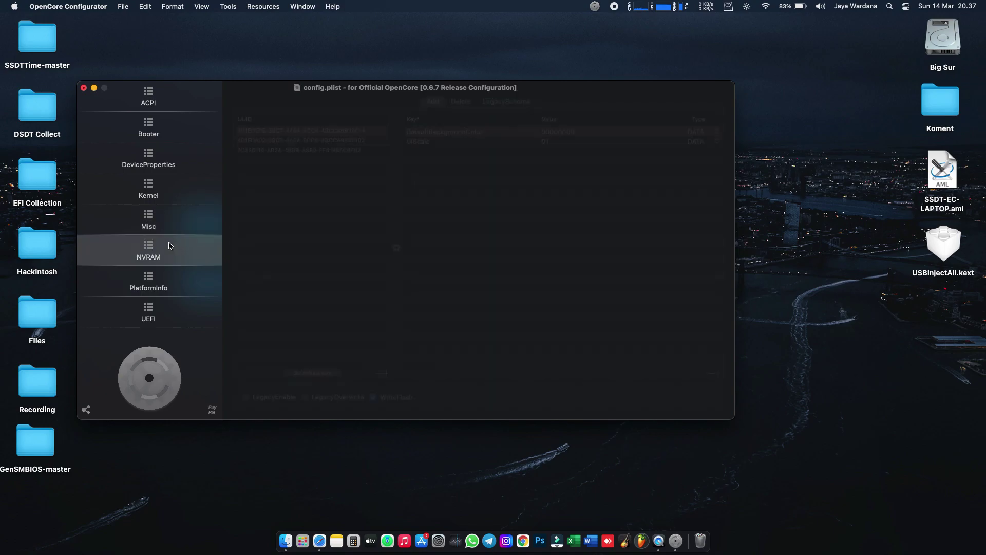
click(296, 140)
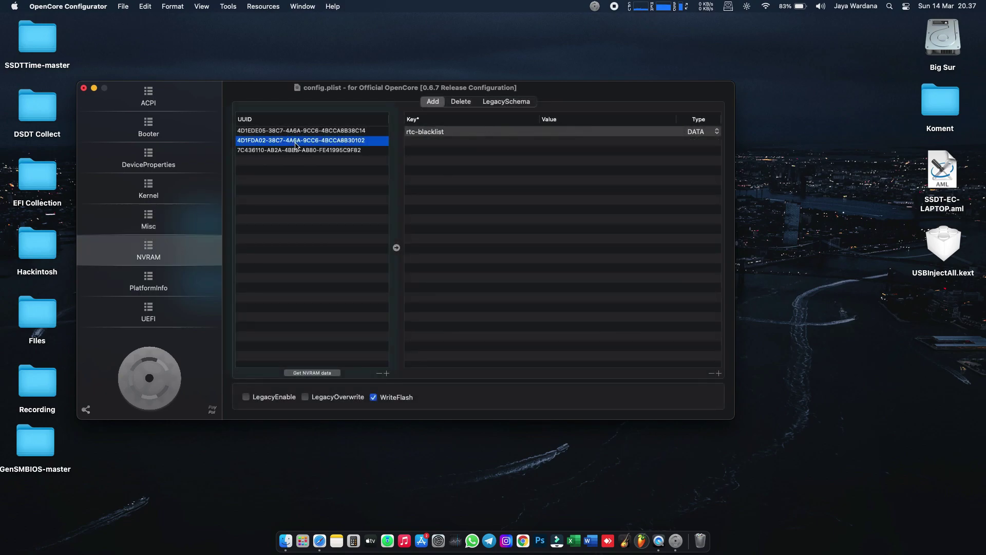
click(300, 151)
click(553, 162)
click(555, 163)
key(BackSpace)
key(Return)
Step: Append alcid=15 to the NVRAM boot-args so the value reads "-v keepsyms=1 alcid=15"
click(576, 142)
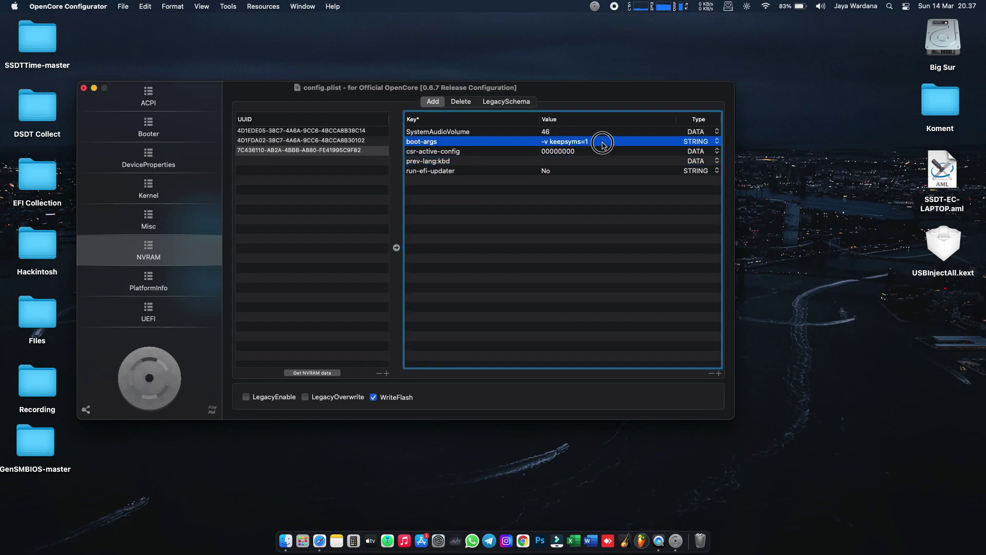
double_click(591, 143)
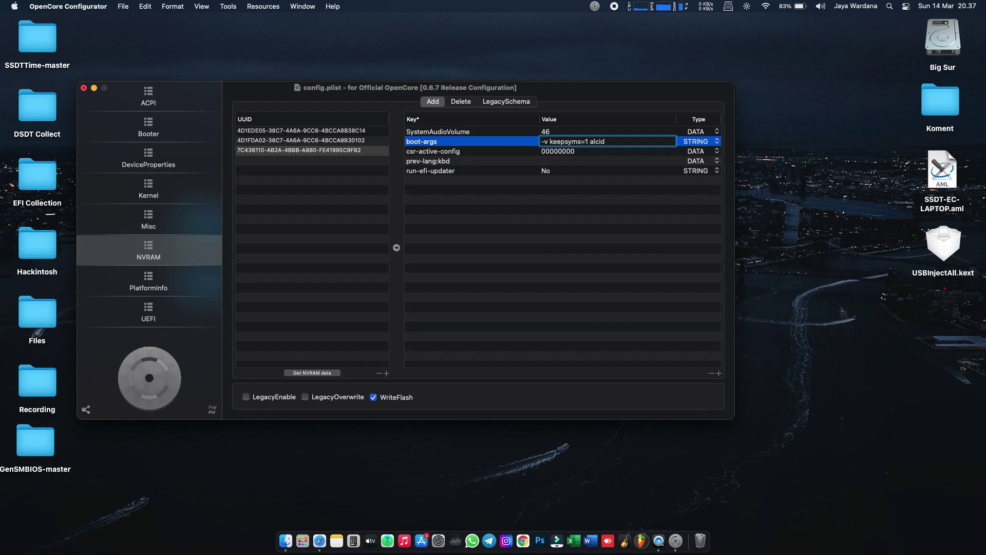
key(Return)
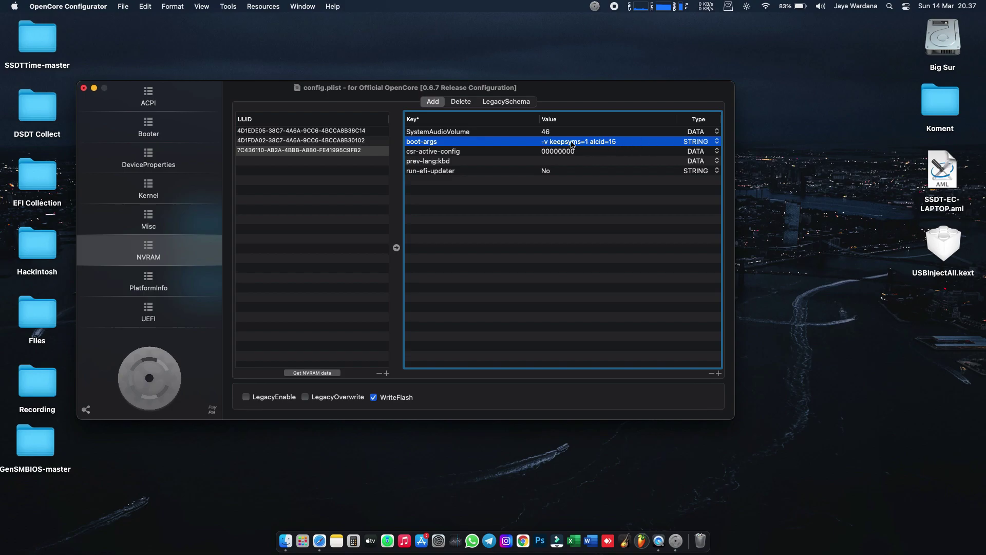
Step: In the PlatformInfo settings, fill the SMBIOS data from the MacBookPro11,1 (13-inch, Retina, Late 2013) model
click(178, 288)
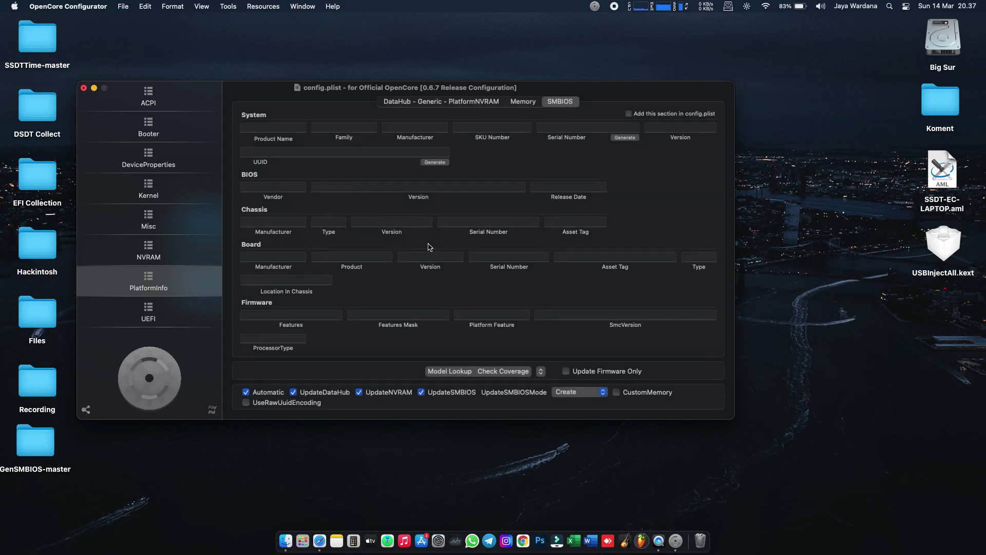
click(485, 105)
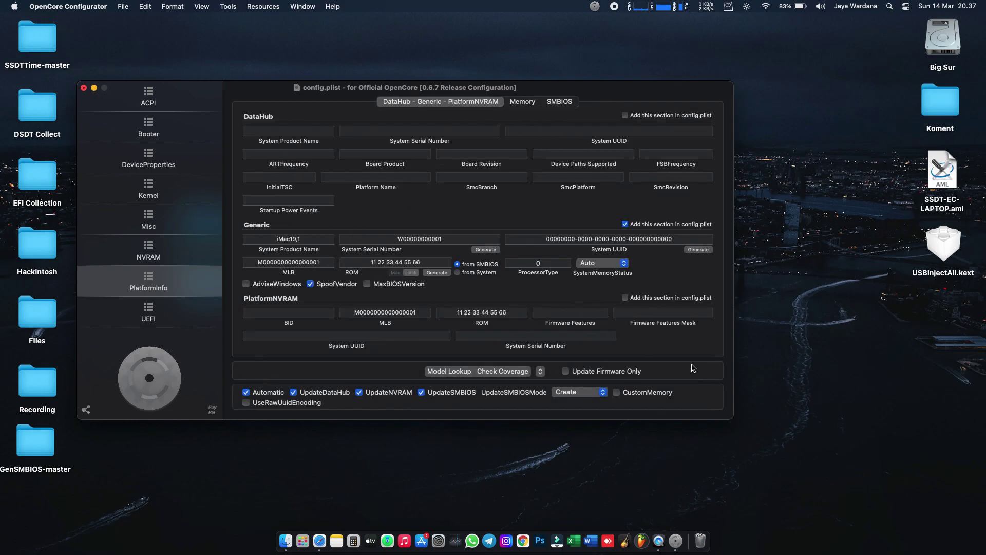
click(541, 374)
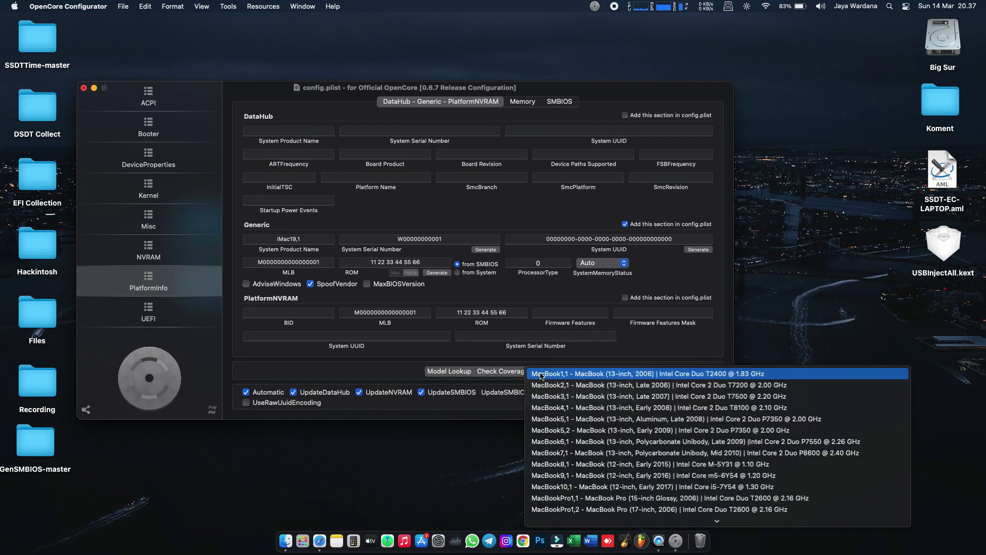
scroll(590, 449, down, 3)
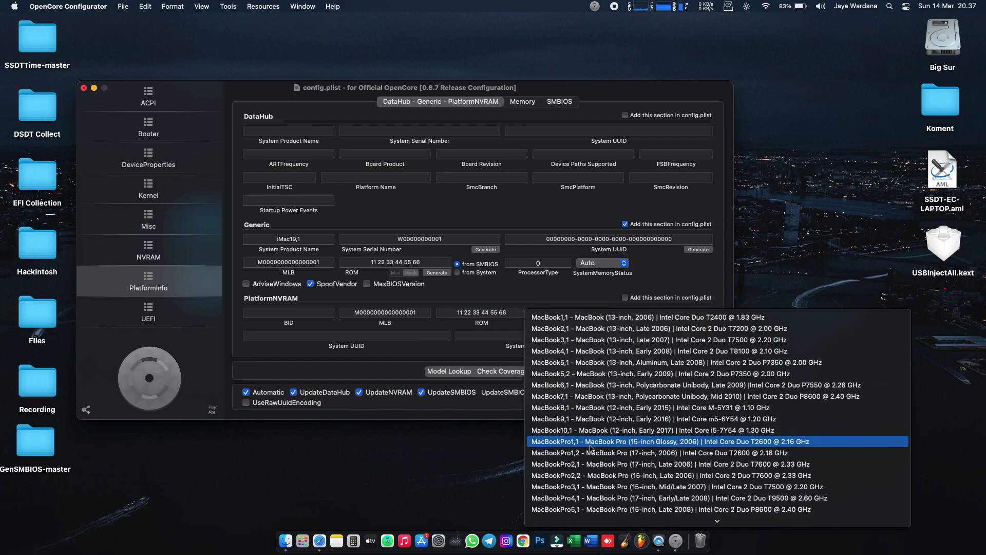
mouse_move(584, 524)
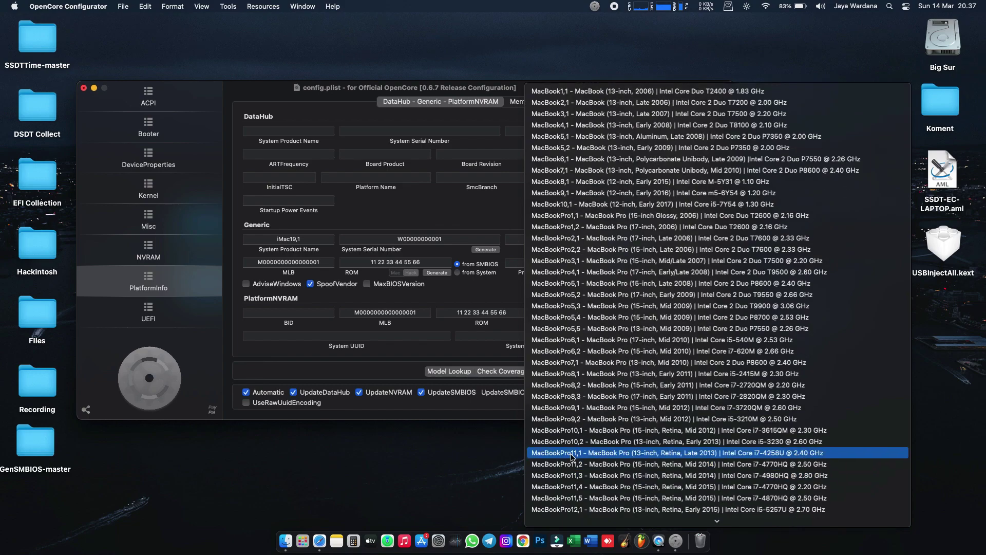
click(572, 456)
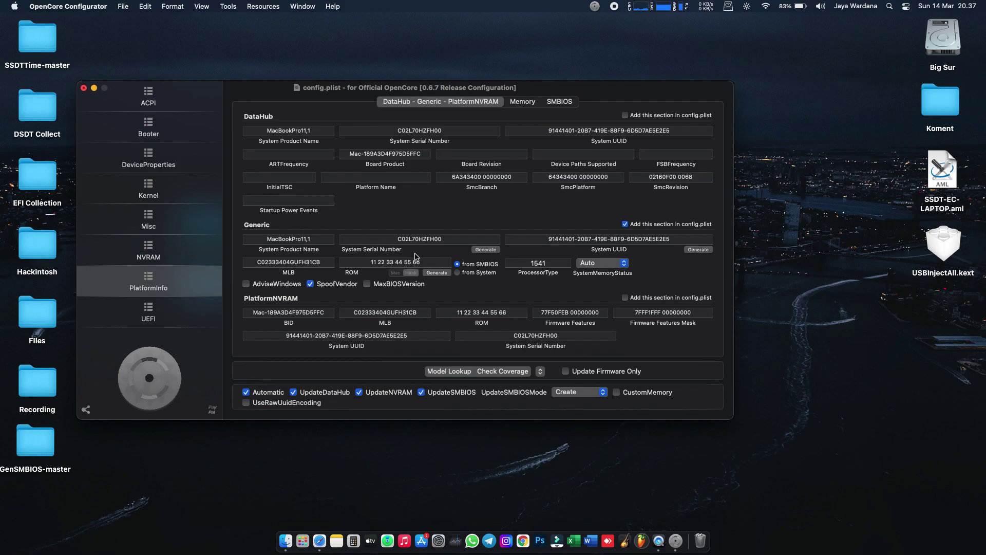
Step: Generate a new System Serial Number and System UUID in the Generic section of PlatformInfo
click(486, 249)
click(488, 252)
click(487, 251)
click(698, 251)
click(698, 250)
click(698, 250)
click(698, 250)
click(699, 250)
click(698, 250)
click(698, 250)
click(698, 250)
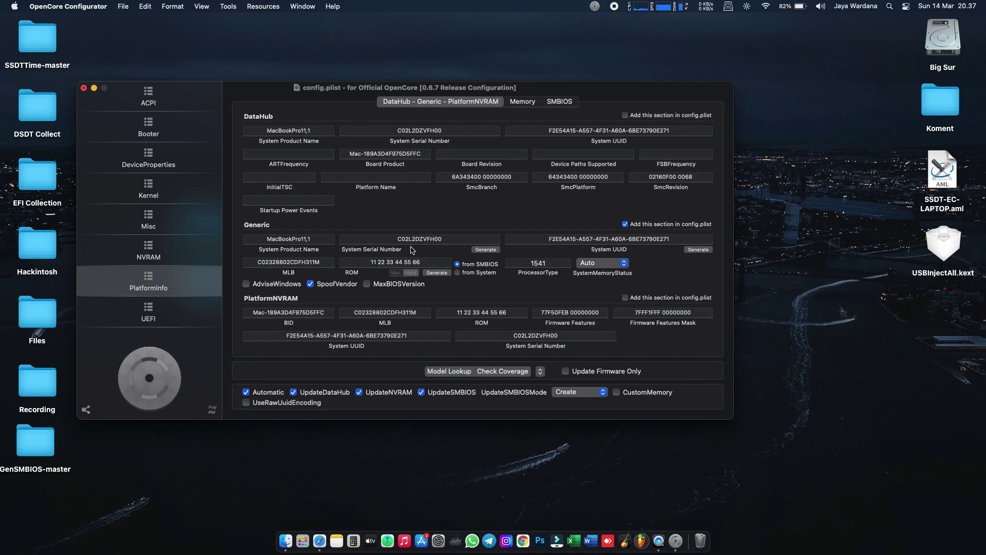
Step: Check the Generic serial number, System UUID, MLB and ROM fields and save config.plist
drag(397, 239, 476, 240)
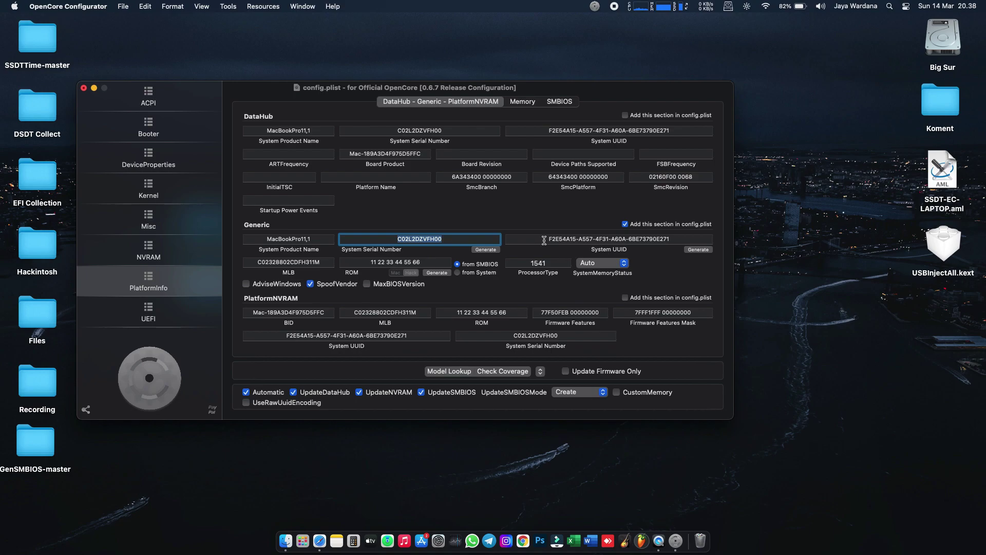
drag(544, 240, 702, 235)
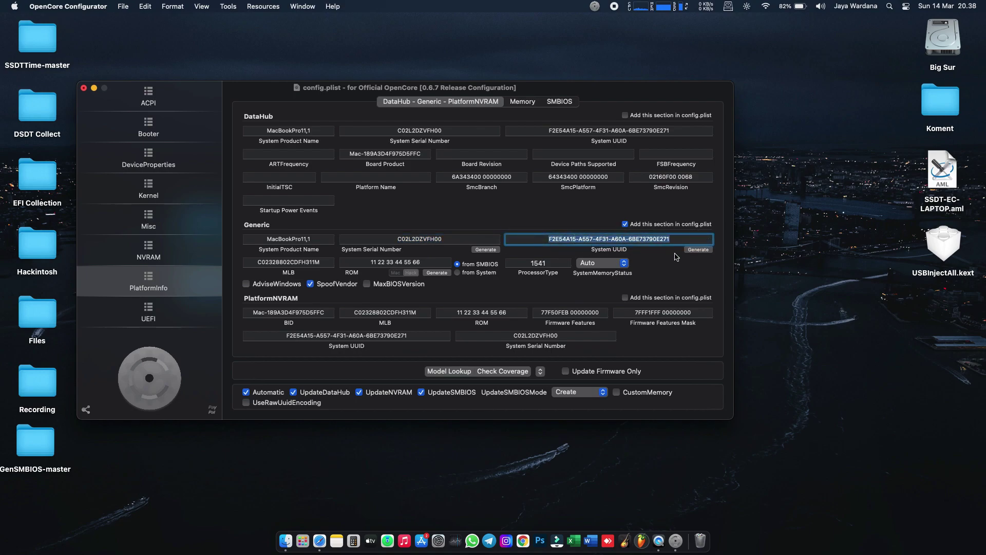
drag(257, 262, 347, 265)
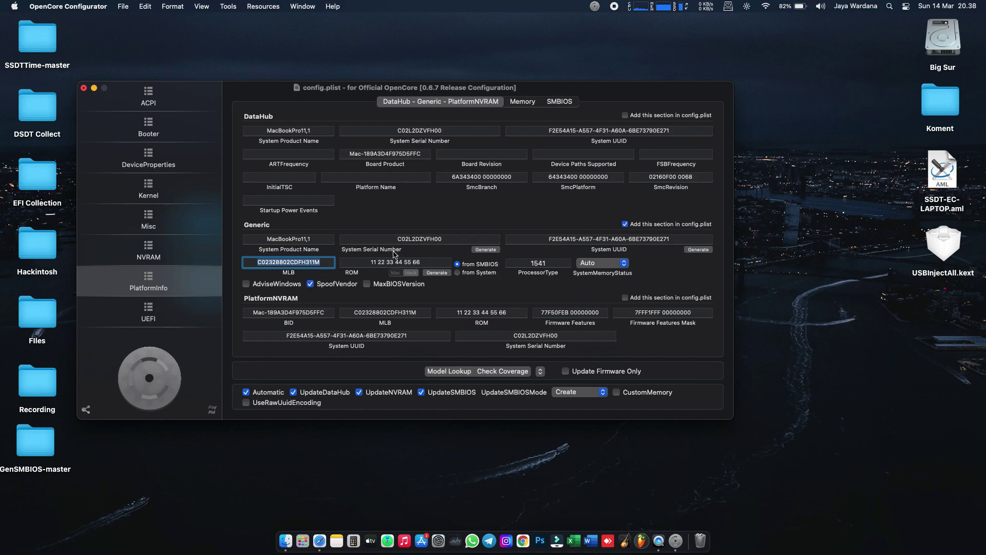
drag(363, 263, 468, 288)
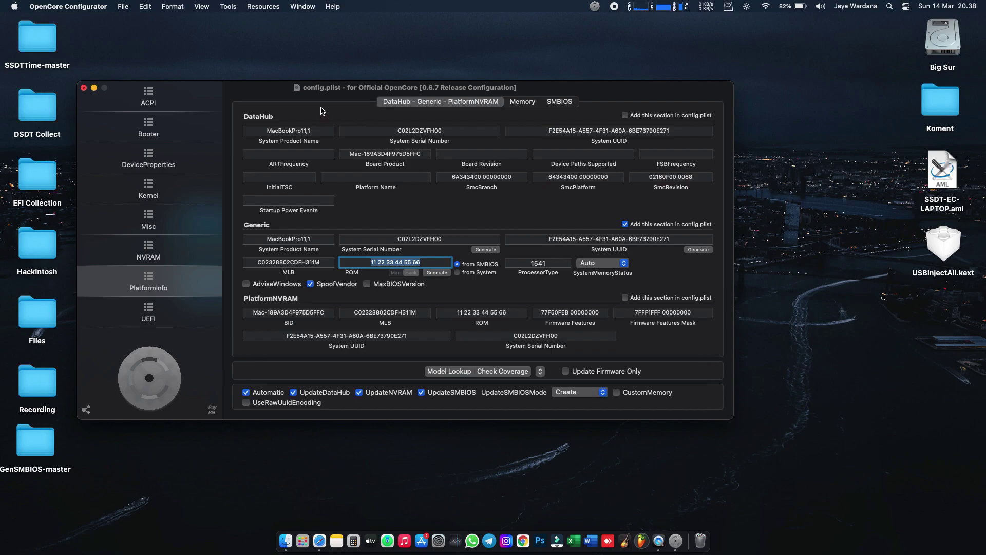
click(121, 6)
click(130, 72)
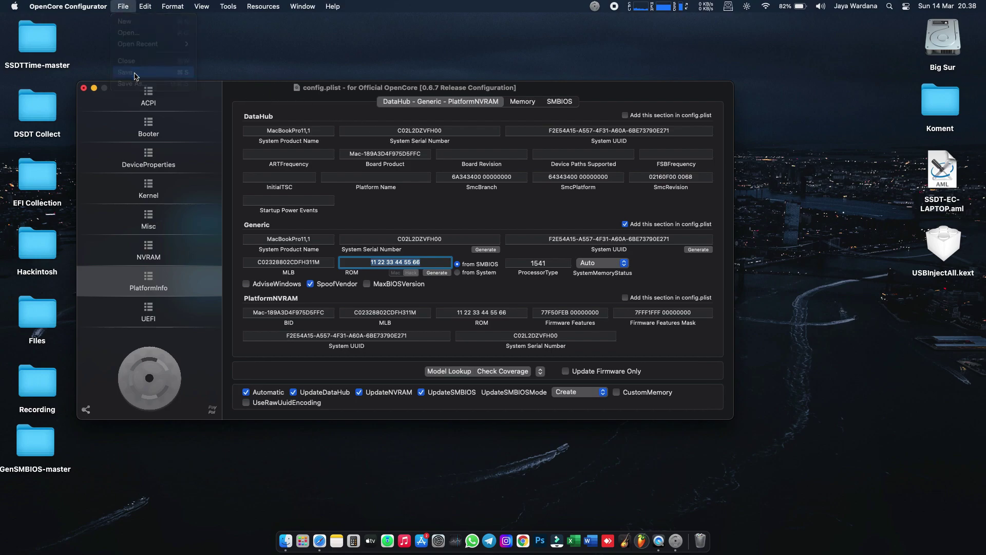
Step: In the UEFI audio settings, enable AudioSupport, set PlayChime to Auto and choose PciRoot(0x0)/Pci(0x1B,0x0) as AudioDevice
click(169, 321)
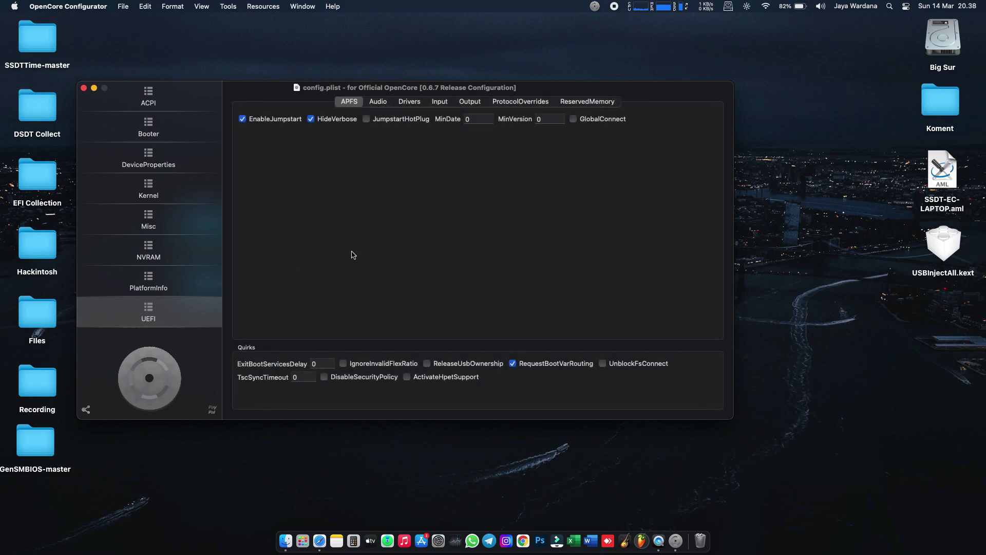
click(378, 102)
click(289, 137)
click(294, 150)
click(291, 136)
click(288, 125)
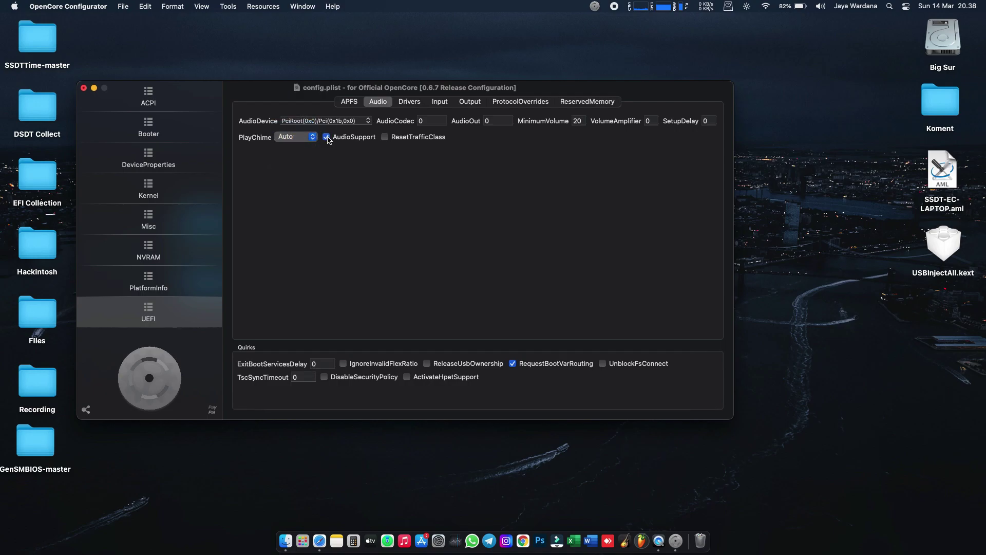
click(369, 123)
click(387, 127)
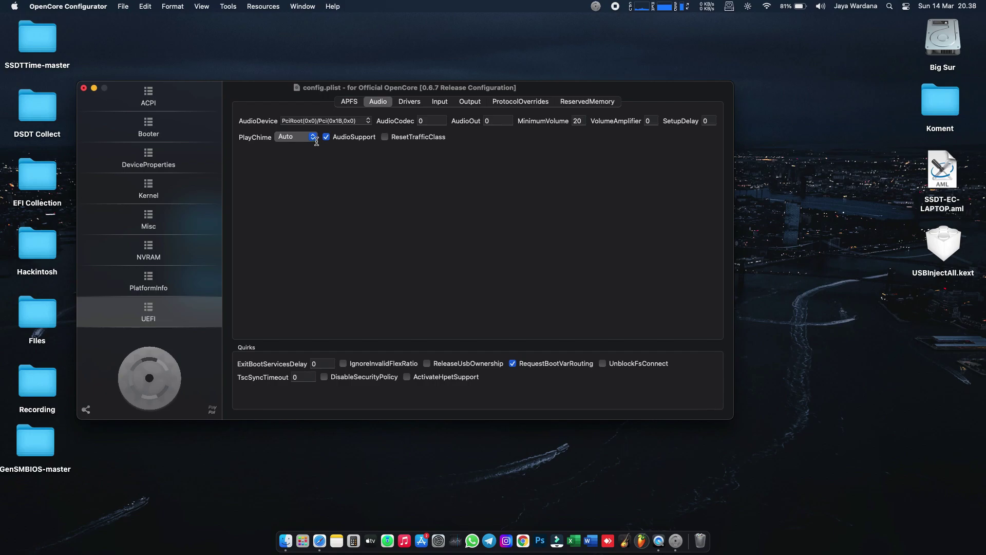
Step: Review the UEFI driver list and the input and output settings
click(406, 106)
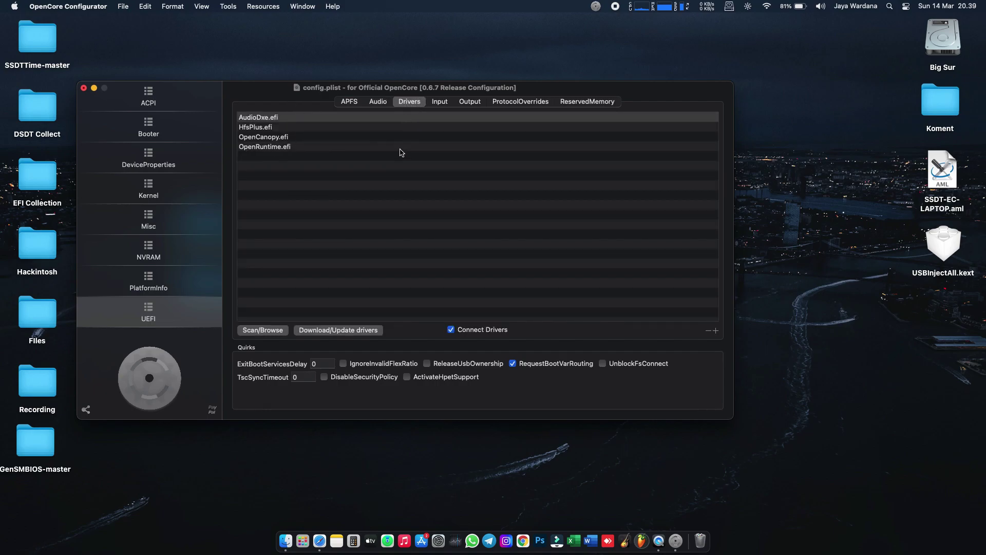
drag(315, 202, 329, 107)
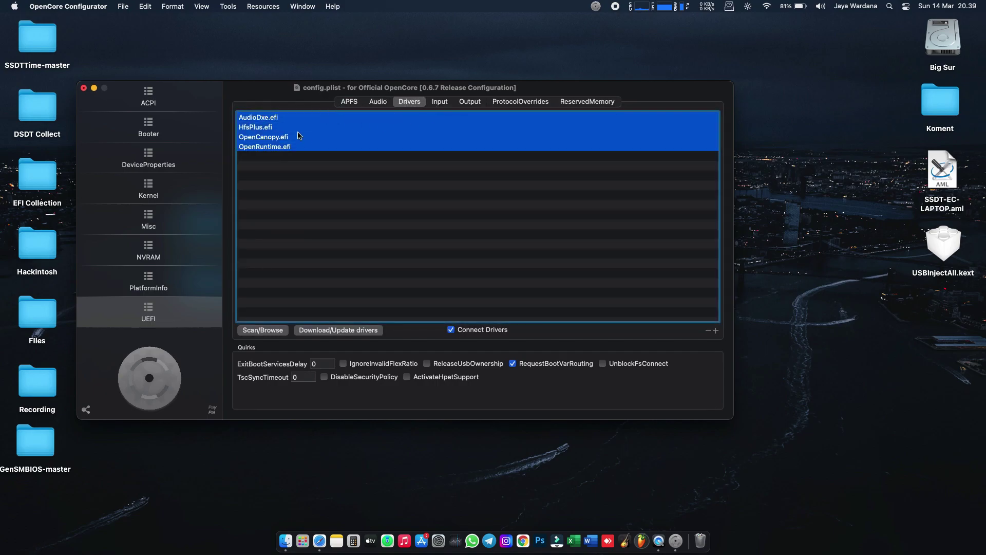
click(444, 103)
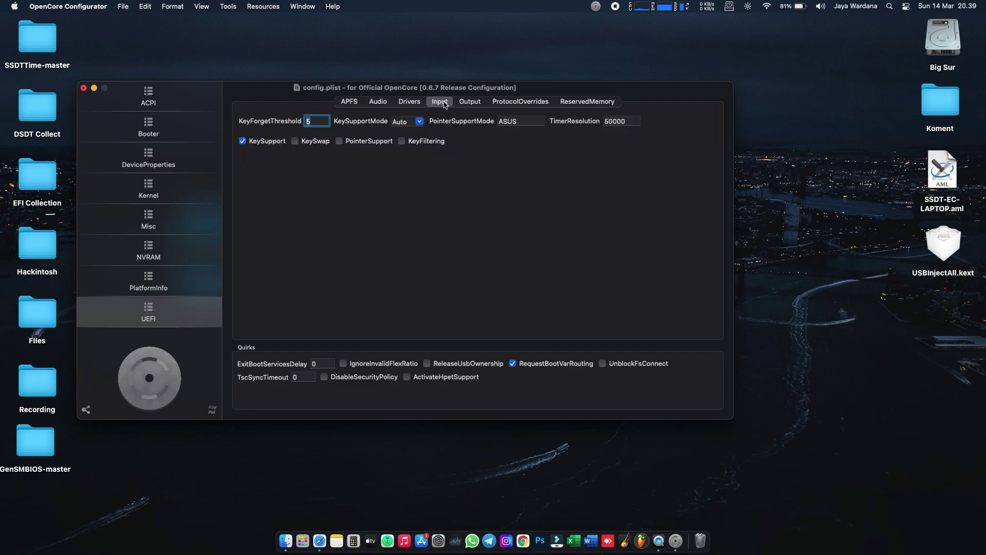
click(494, 103)
click(477, 104)
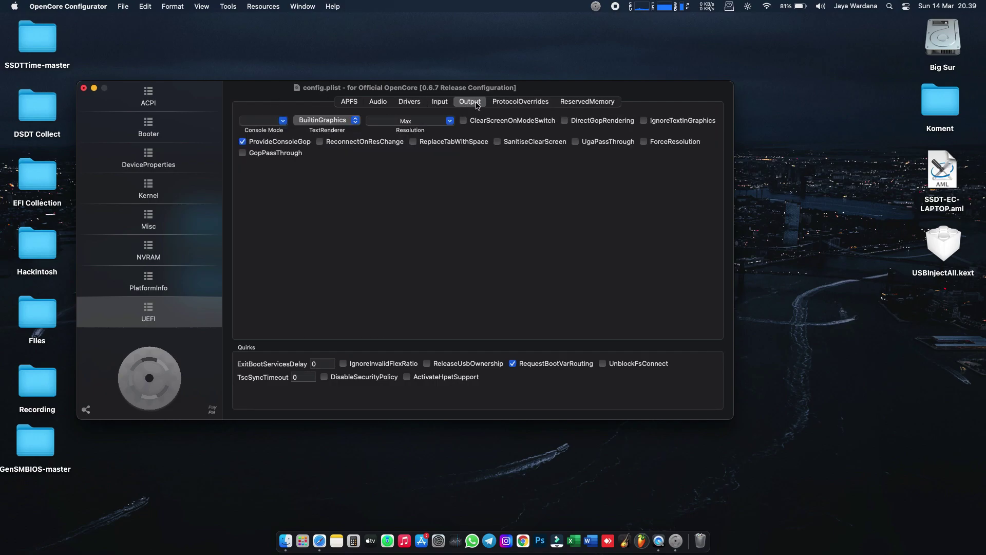
Step: Delete both entries from the UEFI ReservedMemory list
click(571, 101)
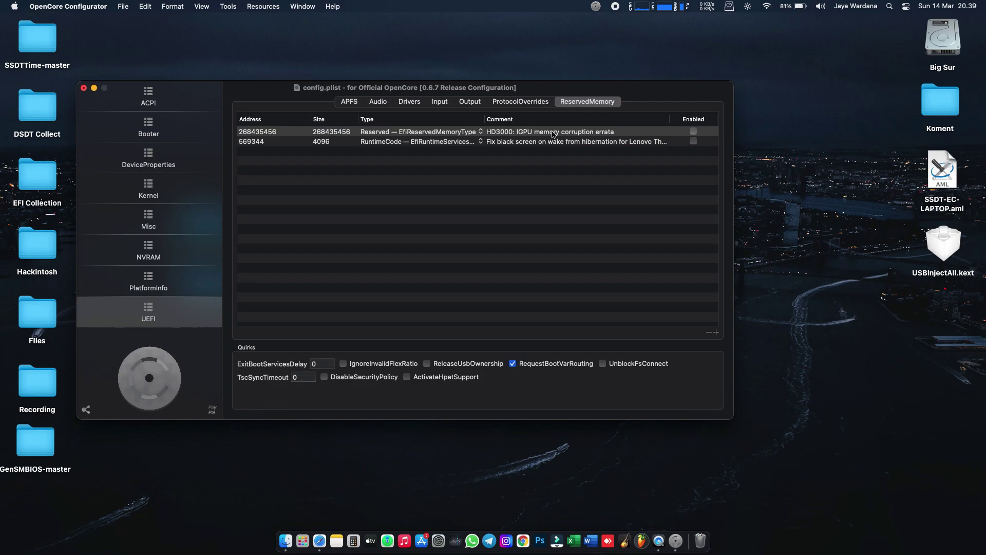
click(709, 334)
click(709, 334)
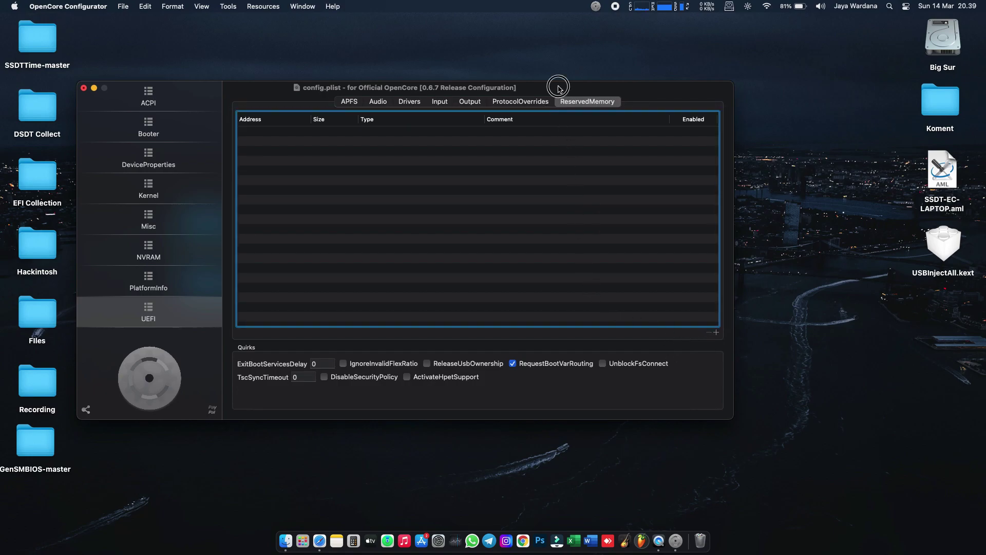
Step: Save config.plist and quit OpenCore Configurator
click(123, 7)
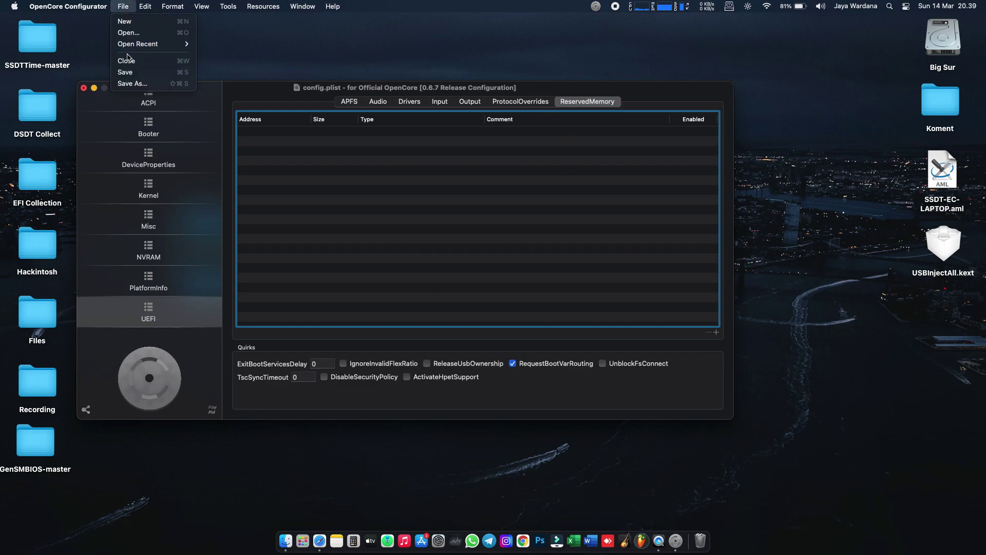
click(134, 67)
click(68, 6)
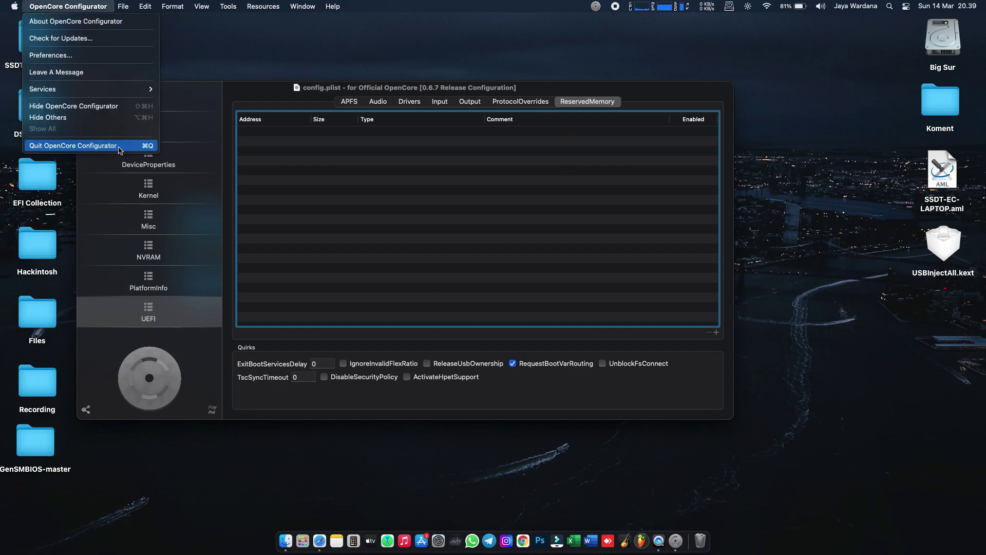
click(116, 148)
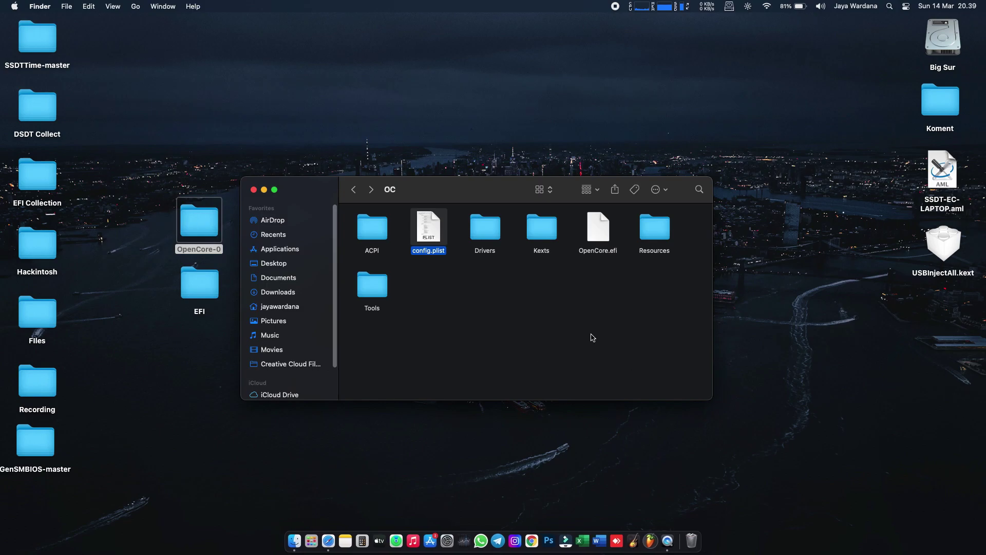
Step: Close the OC folder window and move the EFI folder into the OpenCore-0 folder on the desktop
click(523, 319)
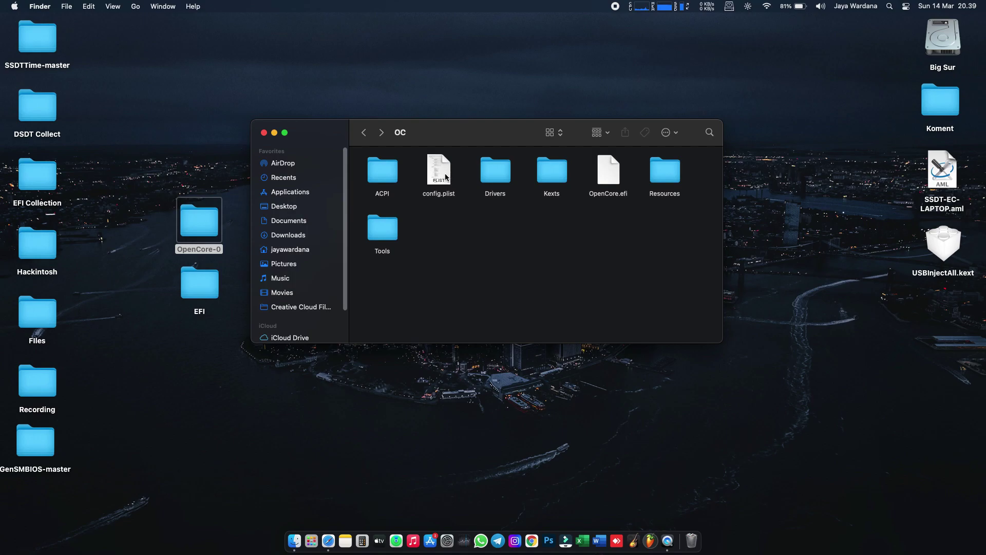
drag(464, 133, 457, 168)
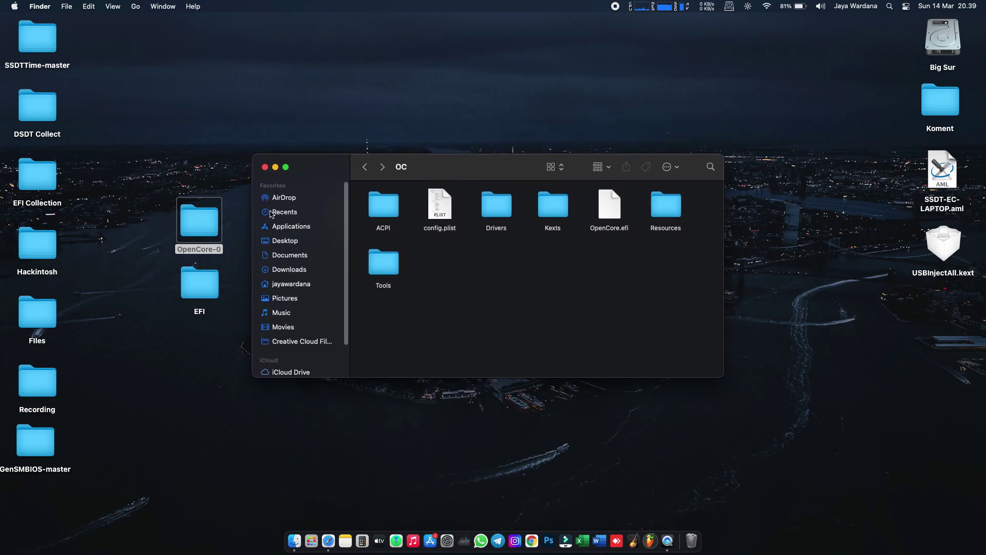
click(265, 167)
click(449, 277)
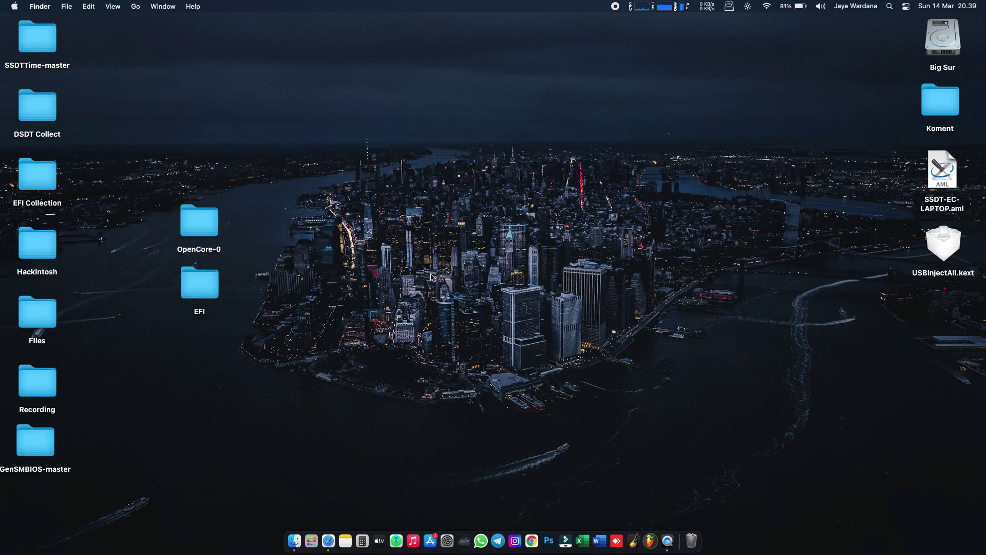
drag(213, 284, 212, 217)
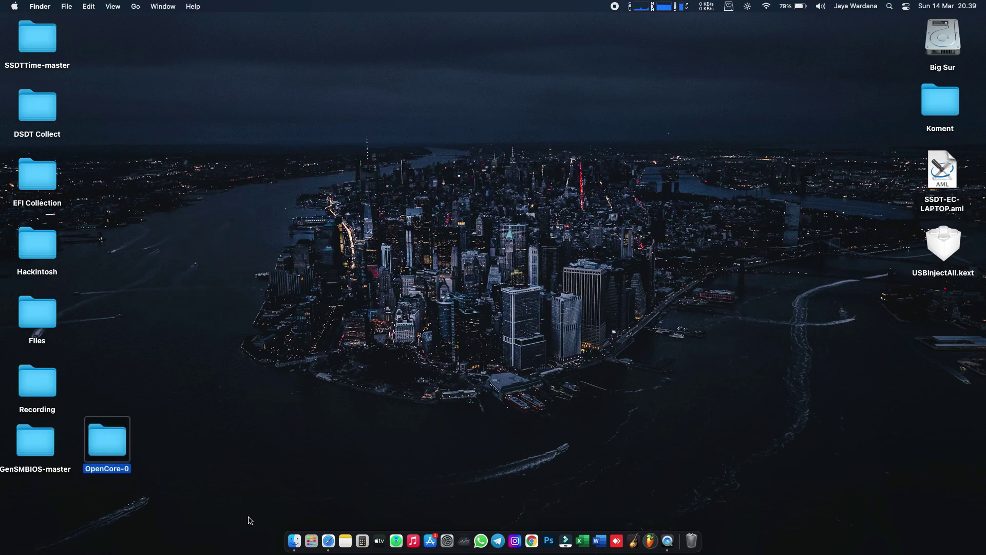
Step: Launch OC_Gen-X and place the OpenCore-0 folder below GenSMBIOS-master on the desktop
click(309, 545)
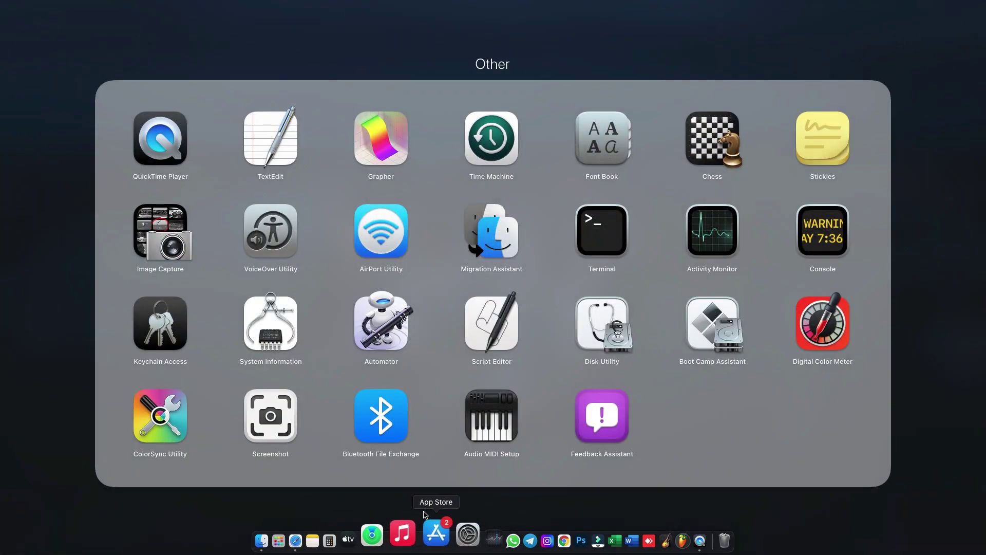
click(425, 510)
drag(555, 465, 180, 478)
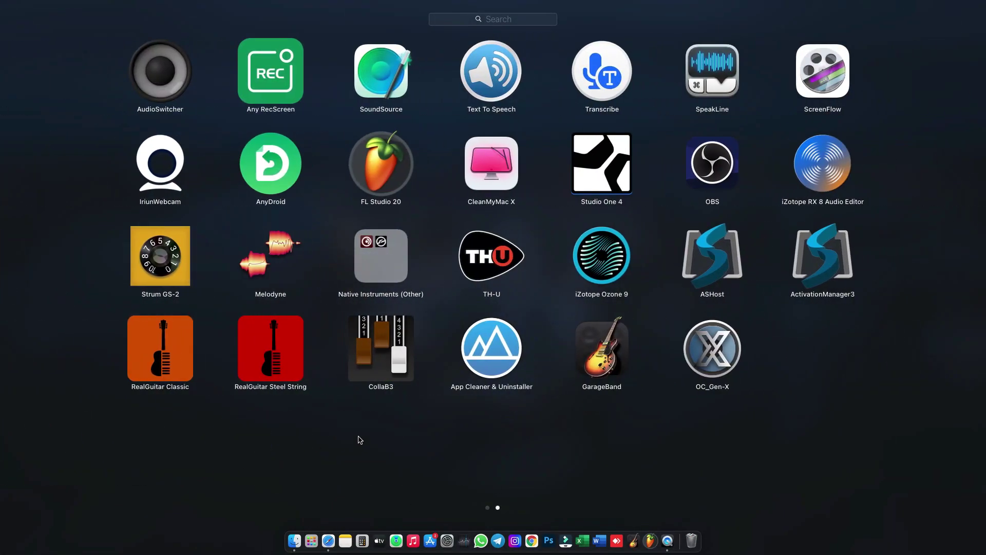
click(698, 357)
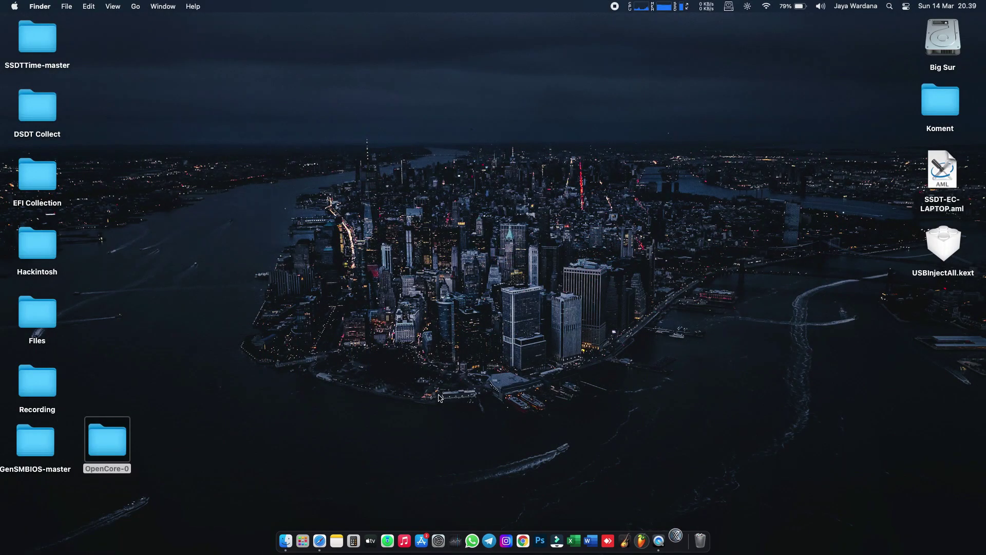
drag(120, 445, 45, 510)
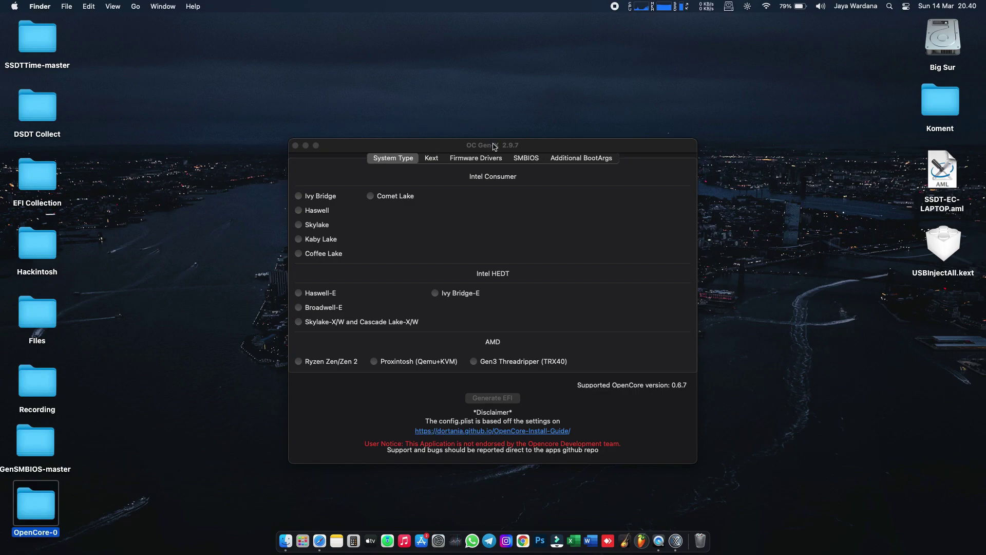
Step: Select Haswell under Intel Consumer as the system type in OC Gen-X
drag(494, 146, 486, 67)
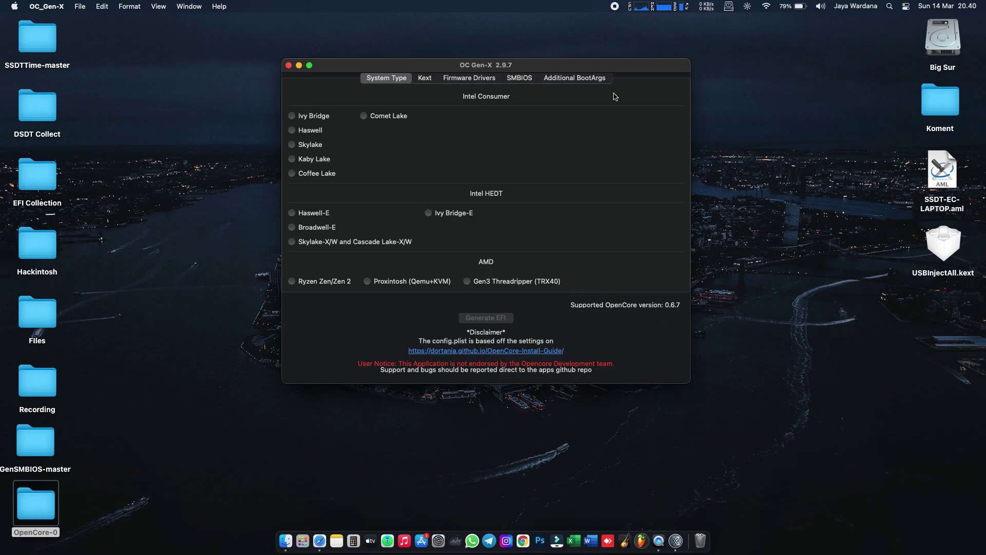
drag(616, 66, 607, 103)
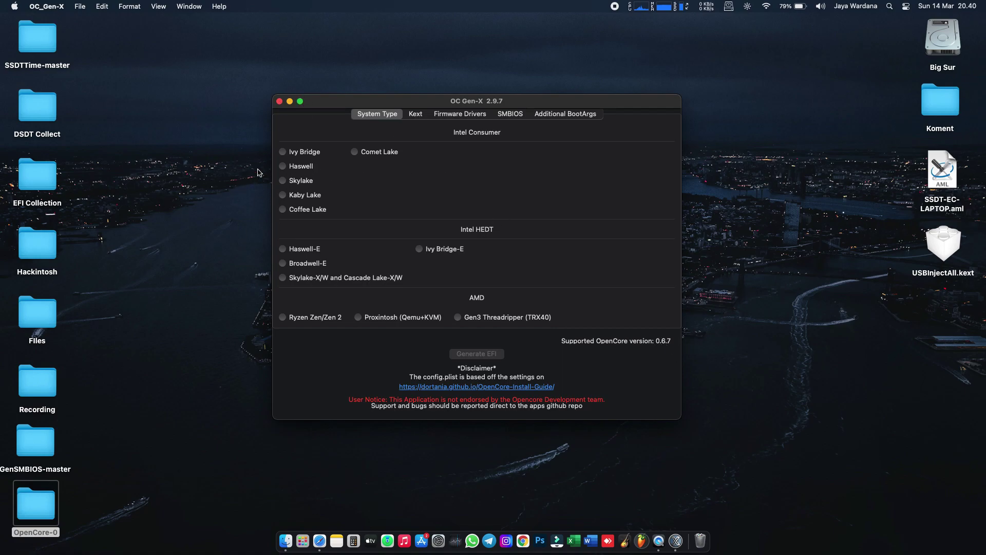
click(282, 166)
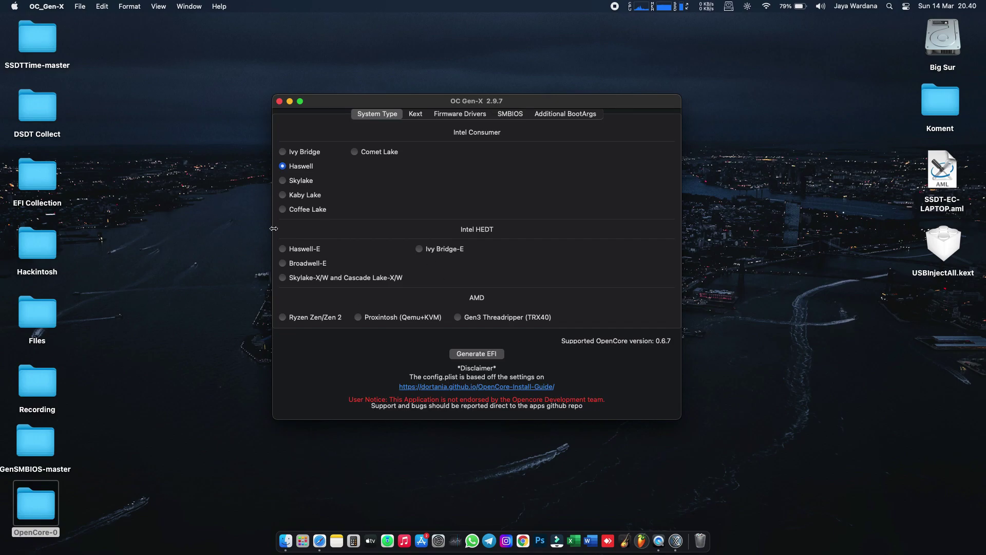
Step: Enable the SMCProcessor, SMCLightSensor and SMCBatteryManager kexts among the VirtualSMC plugins
click(413, 115)
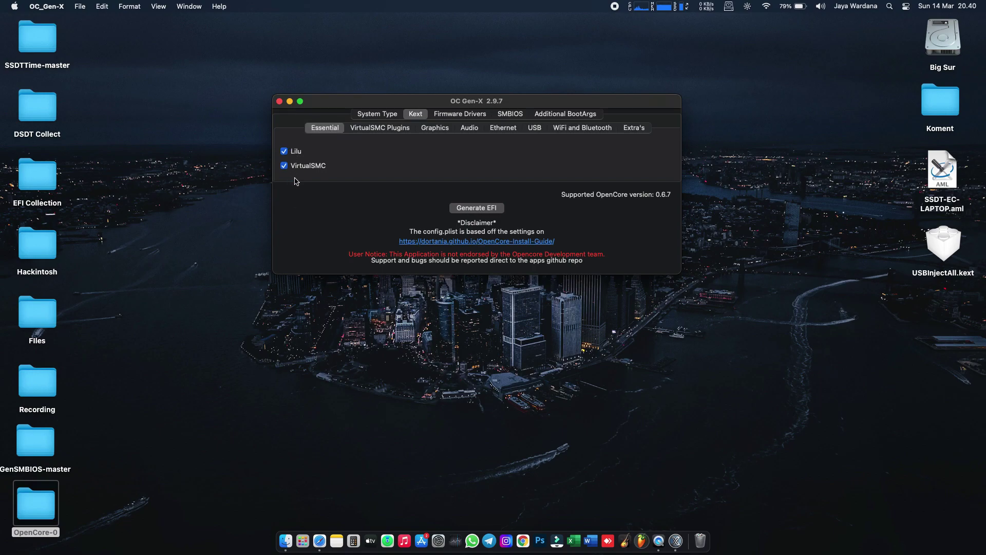
click(378, 129)
click(284, 151)
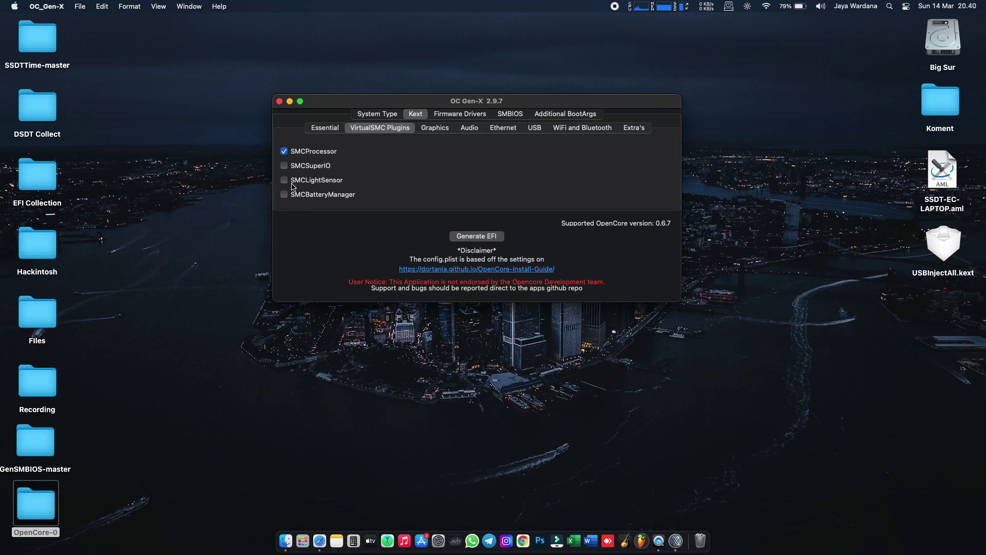
click(287, 180)
click(287, 195)
Step: Enable the WhateverGreen graphics kext and the AppleALC audio kext
click(435, 129)
click(324, 154)
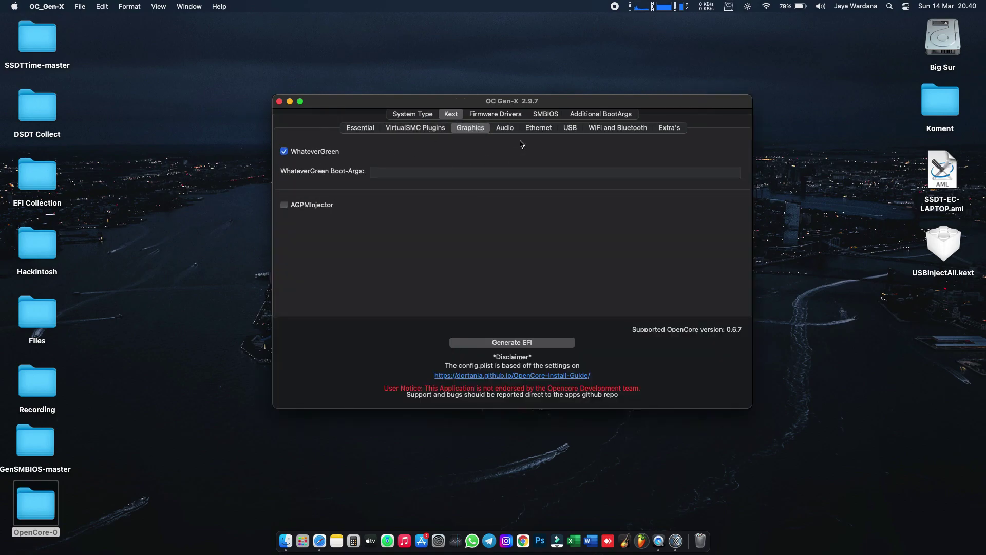
click(505, 128)
click(302, 153)
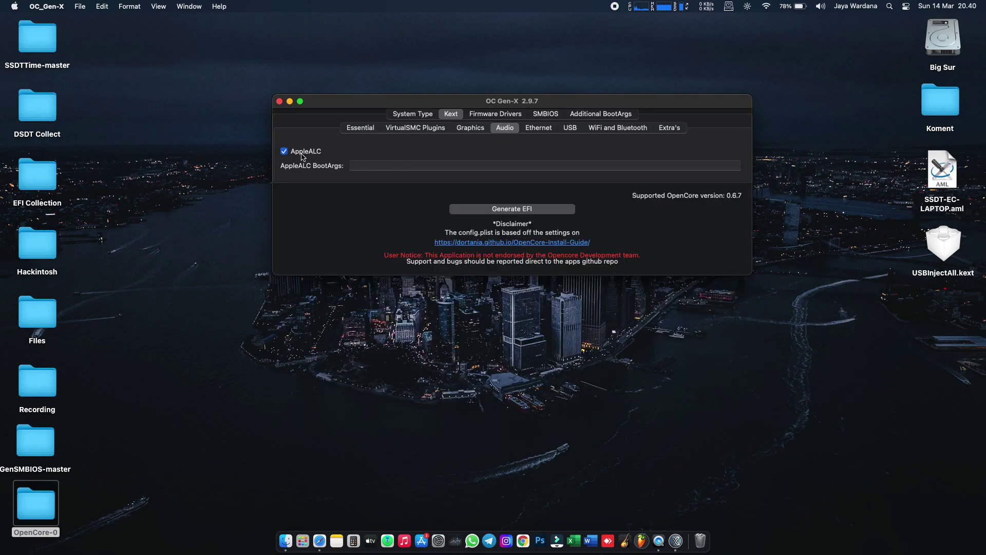
click(407, 164)
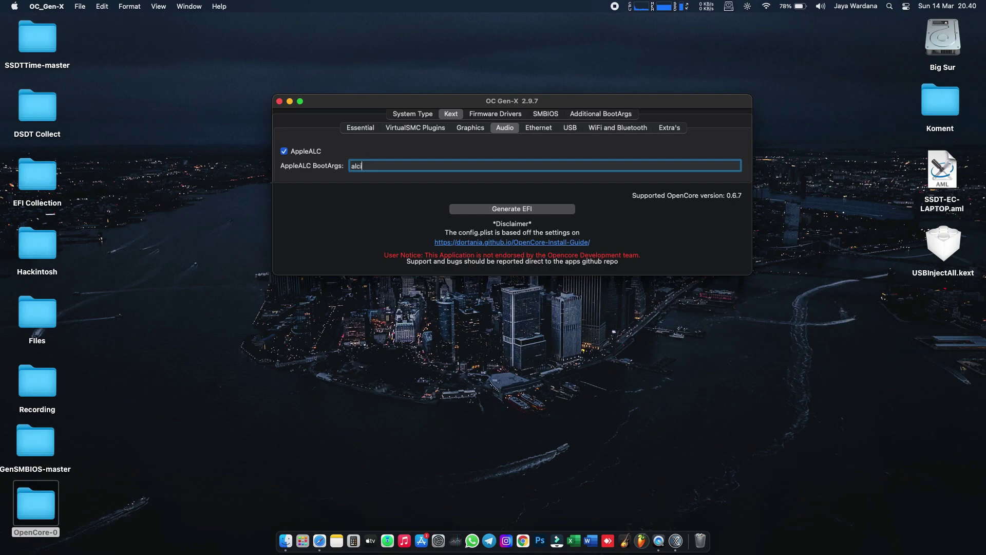
key(super+a)
Step: Enable the USBInjectAll kext and review the Ethernet, WiFi and Bluetooth, and extra kext options
click(545, 129)
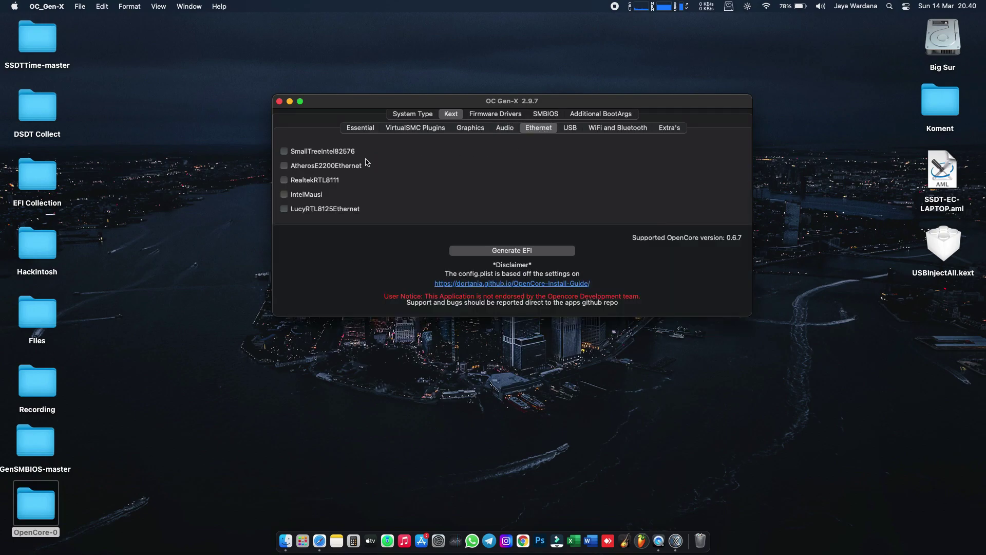
click(567, 128)
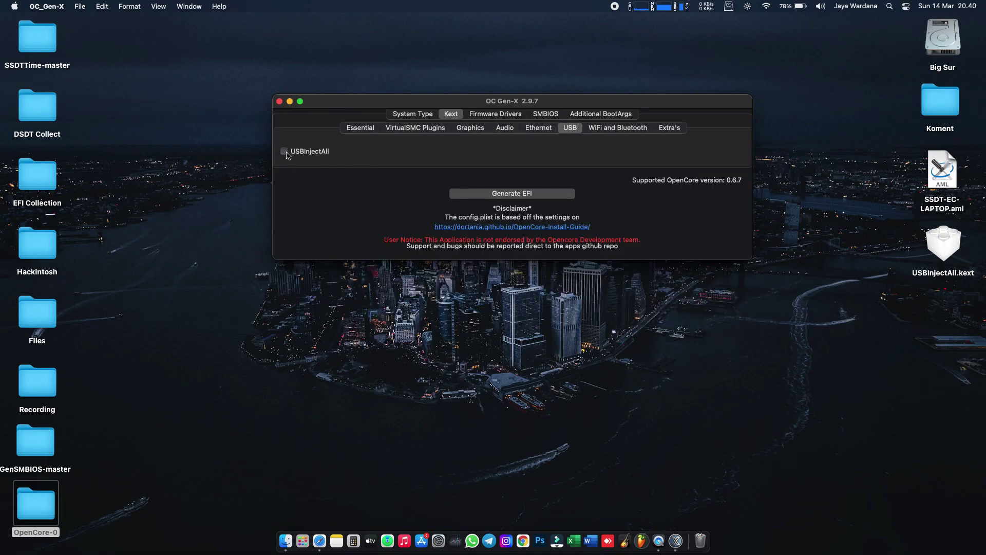
click(604, 132)
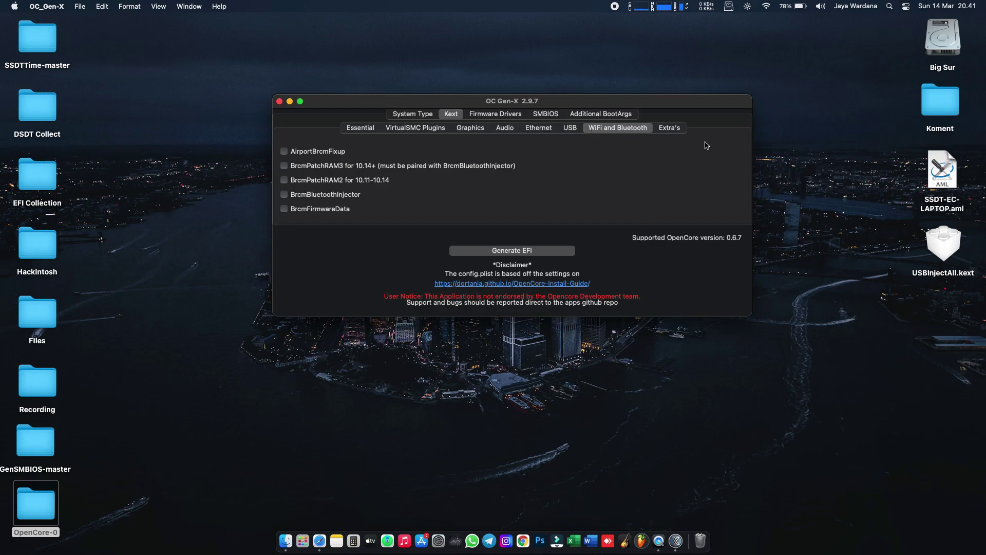
click(672, 129)
click(627, 131)
click(675, 131)
Step: Check the firmware drivers and generate new SMBIOS identifiers for the MacBookPro11,1 system model
click(495, 119)
click(546, 115)
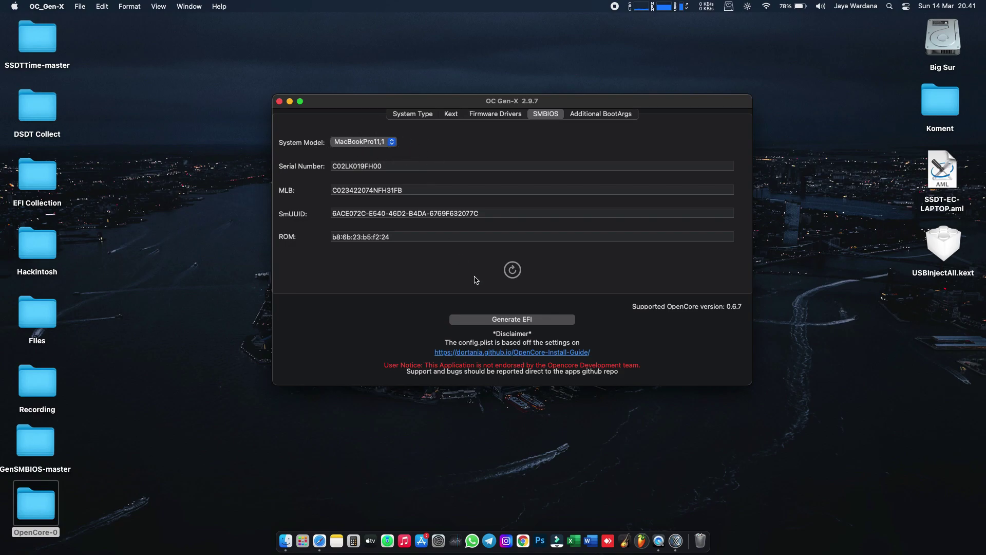
click(517, 273)
click(518, 275)
click(518, 274)
click(518, 275)
click(517, 275)
click(518, 275)
click(518, 275)
click(518, 275)
click(518, 275)
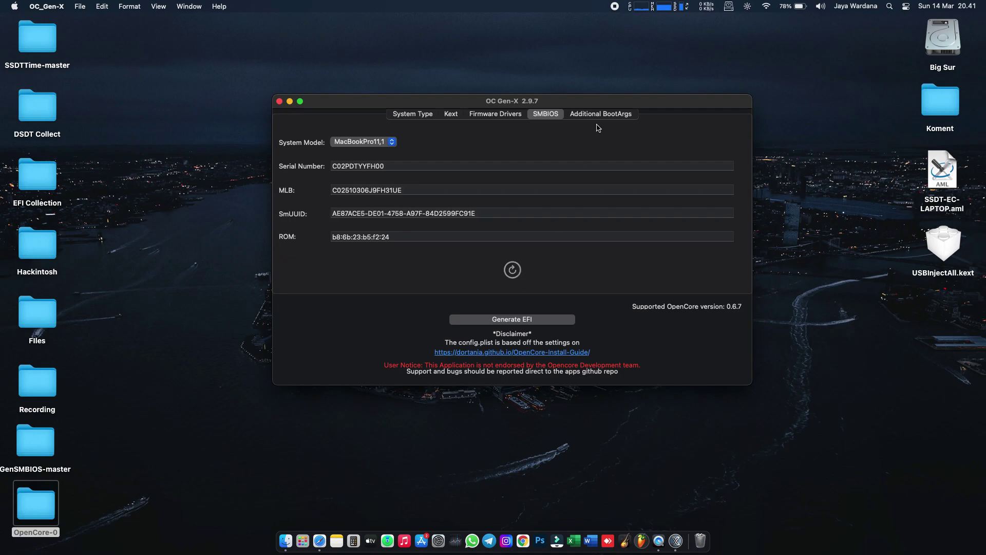
Step: Generate the EFI without additional boot arguments and move the new EFI folder to the empty area of the desktop
click(598, 117)
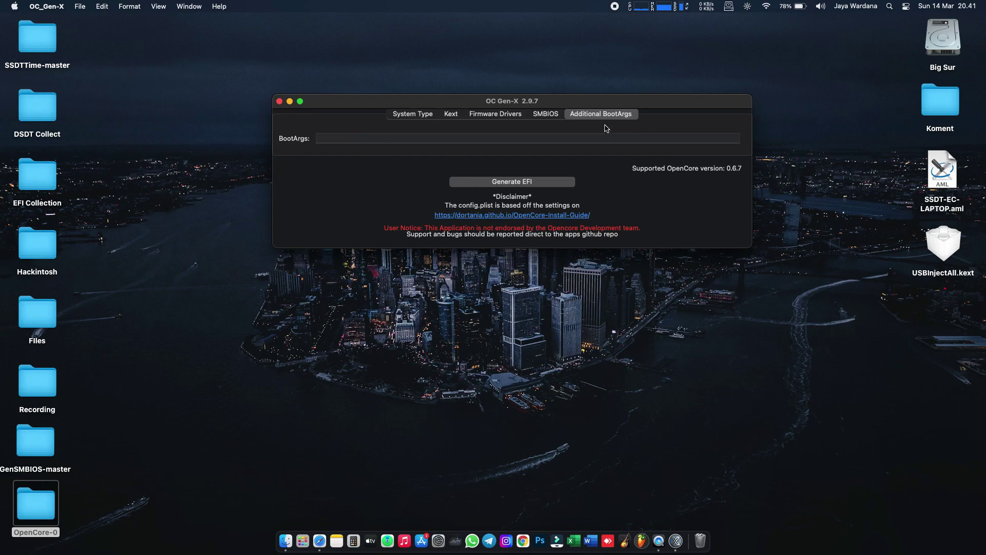
click(507, 182)
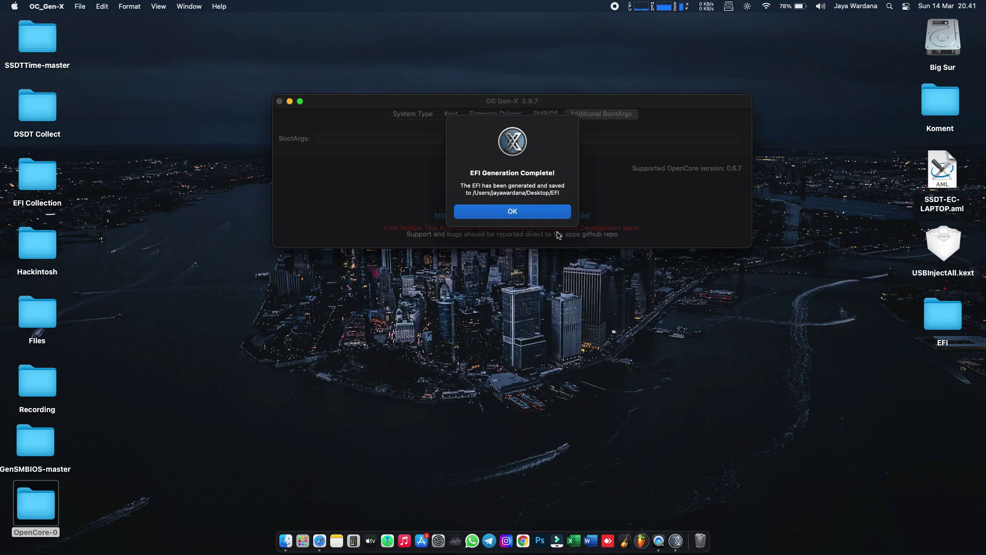
click(538, 215)
drag(943, 316, 268, 236)
click(279, 101)
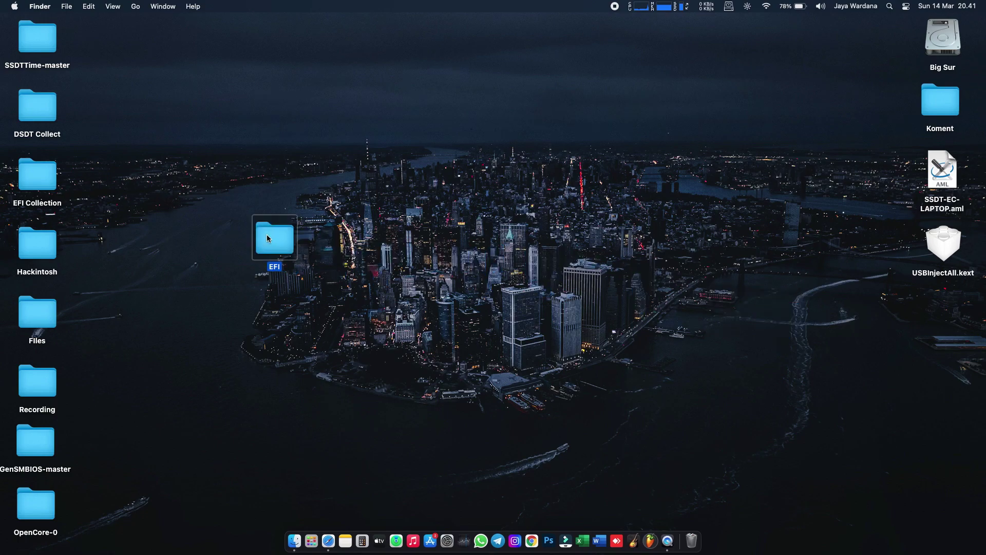
Step: Examine the ACPI and Drivers folders inside the OC folder of the generated EFI
double_click(286, 235)
double_click(451, 146)
double_click(386, 131)
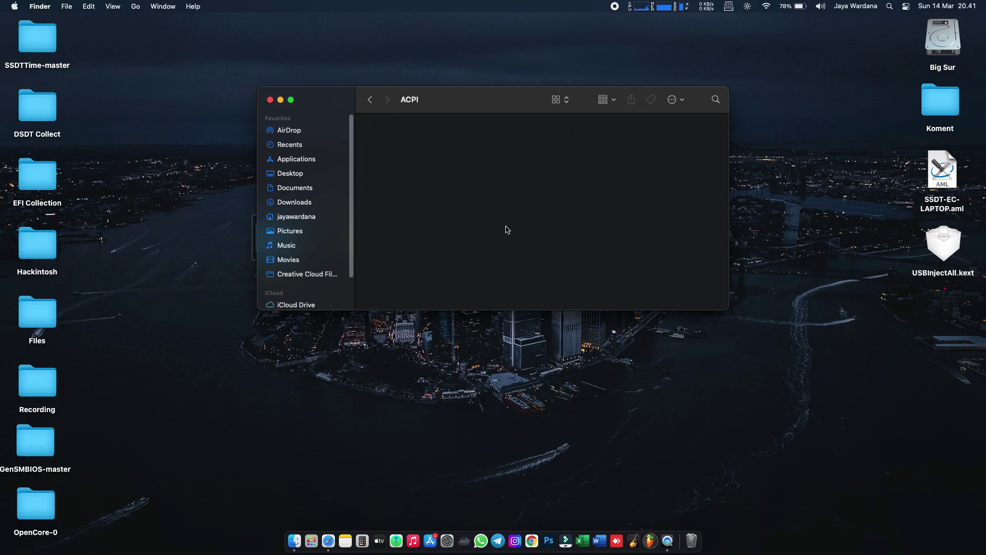
click(370, 100)
double_click(503, 138)
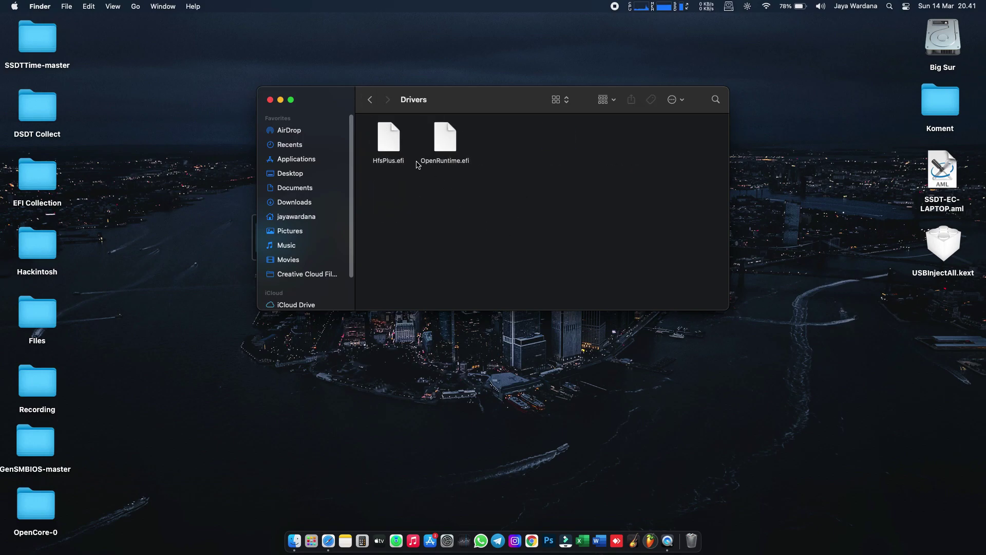
click(370, 99)
double_click(501, 150)
Step: Place the OpenCore-0 folder beside the EFI folder on the desktop and rearrange OpenRuntime.efi within the Drivers folder
drag(61, 506, 203, 249)
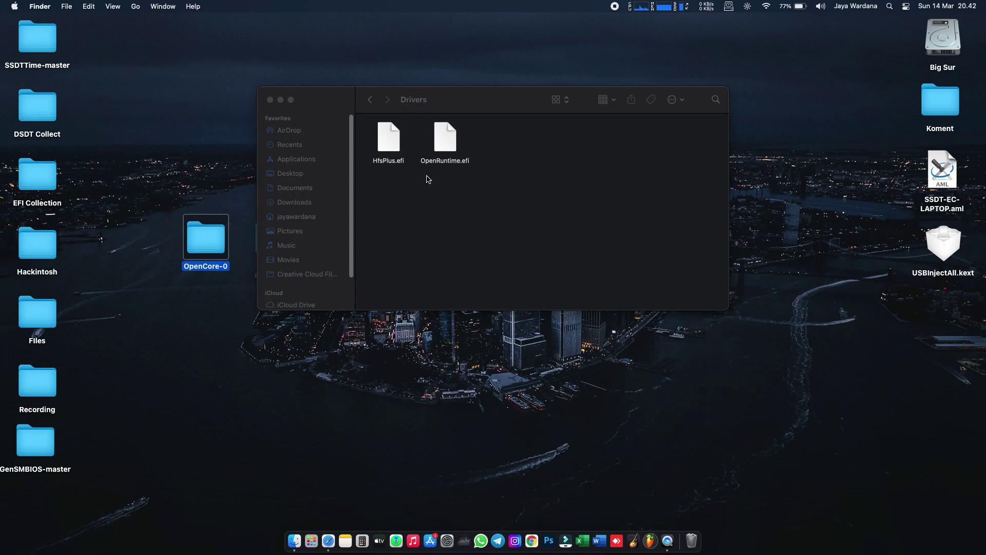
drag(451, 149, 569, 150)
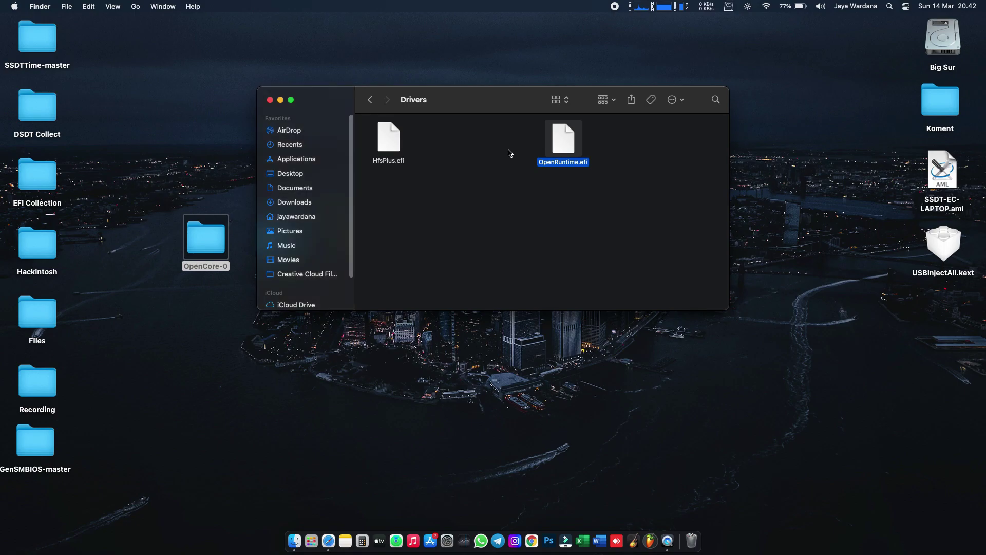
drag(564, 139, 437, 135)
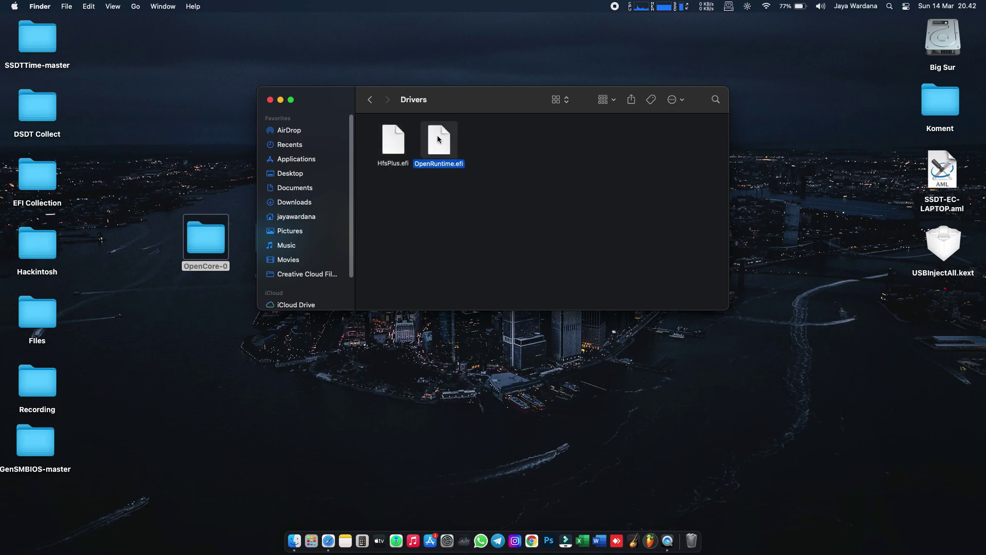
Step: Examine the Kexts folder of the generated EFI and close its Finder window
click(377, 102)
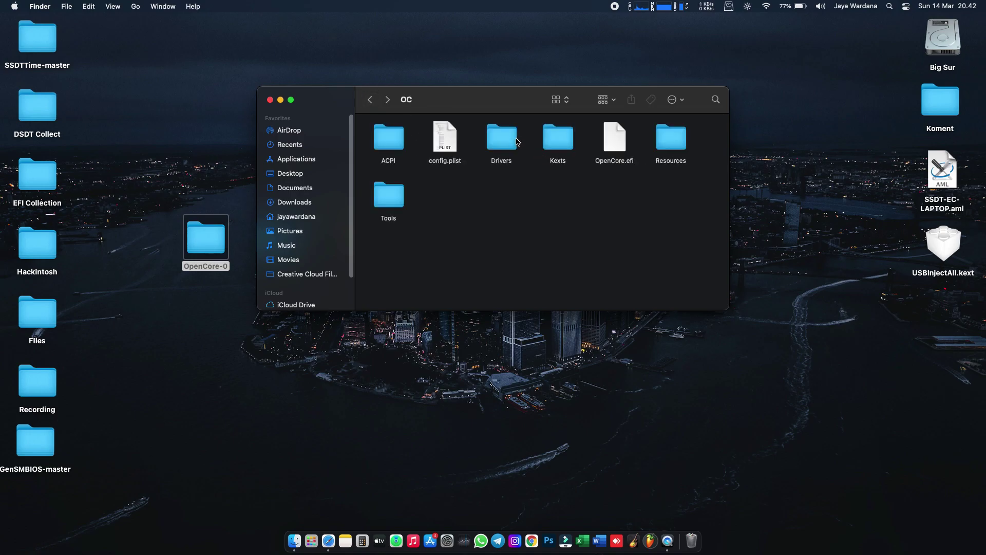
double_click(549, 138)
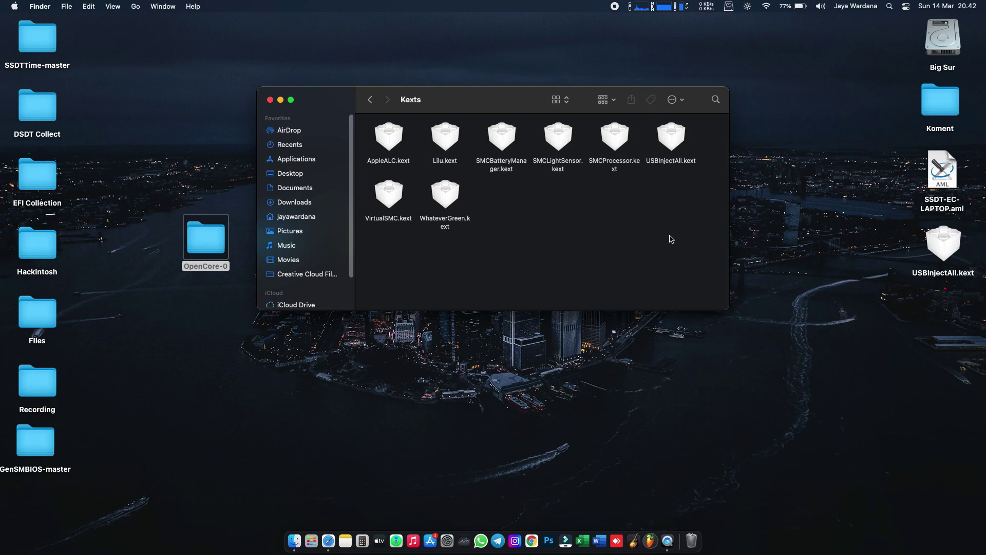
drag(681, 203, 366, 102)
click(494, 199)
click(370, 99)
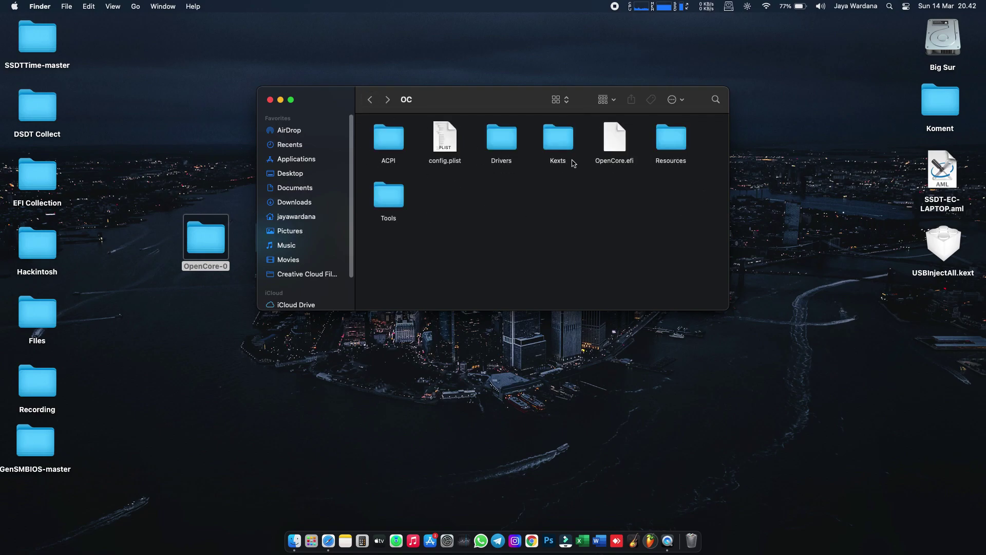
click(271, 100)
drag(281, 228, 274, 226)
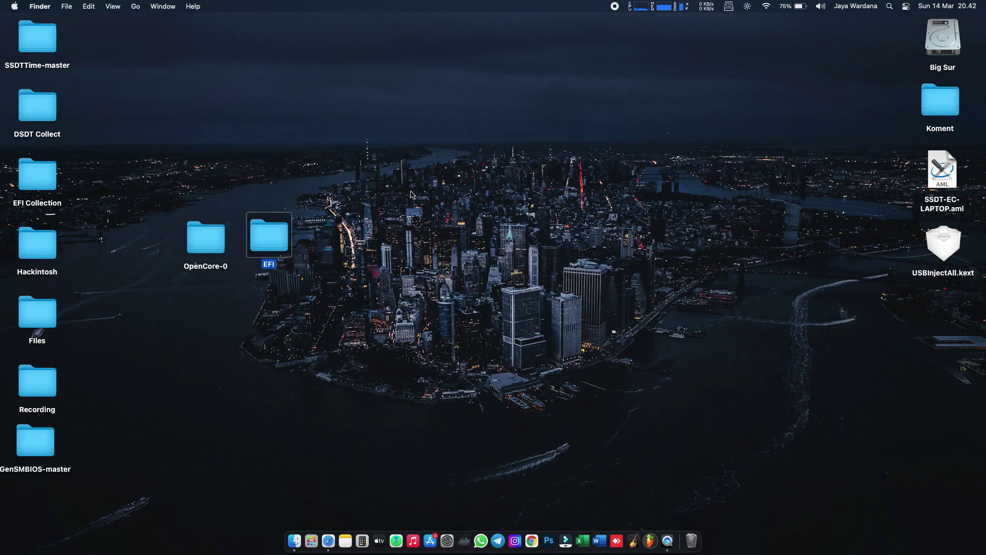
Step: Launch Disk Utility and view the details of the external SanDisk Cruzer Blade Media drive
click(313, 539)
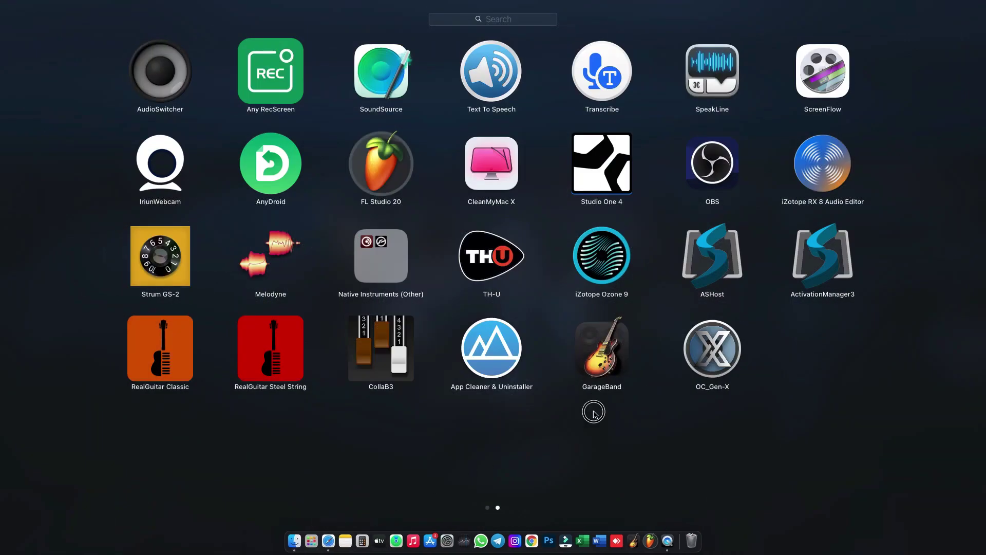
scroll(591, 411, up, 2)
click(731, 351)
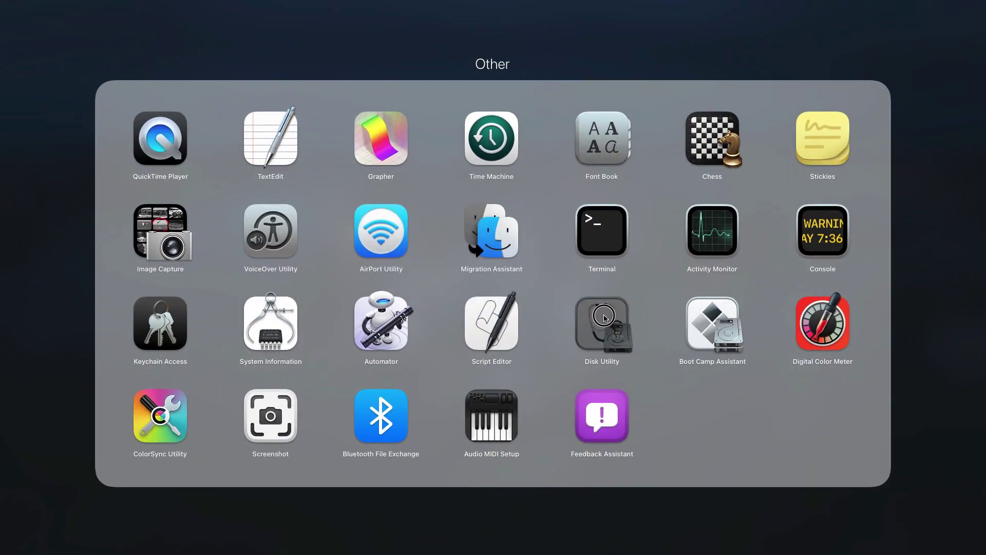
click(539, 334)
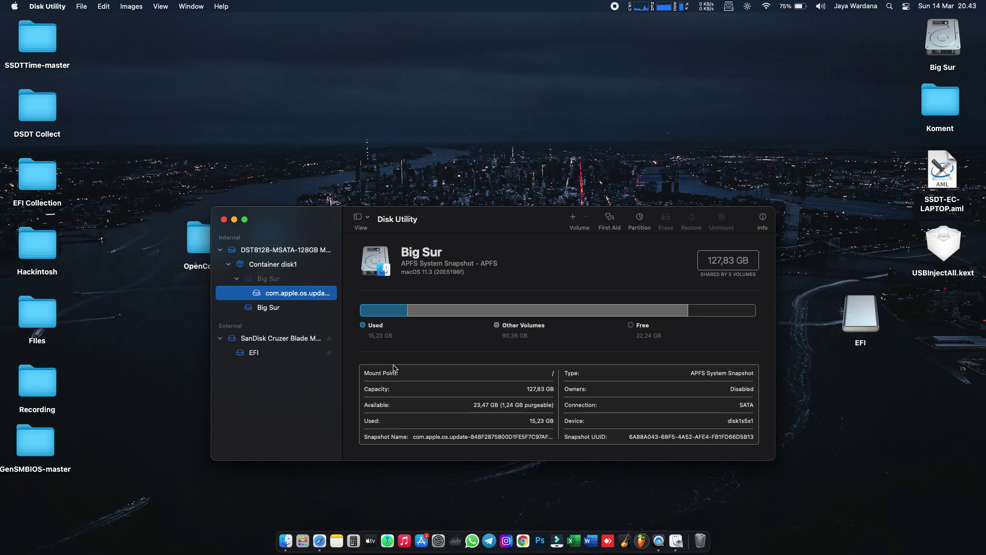
click(276, 338)
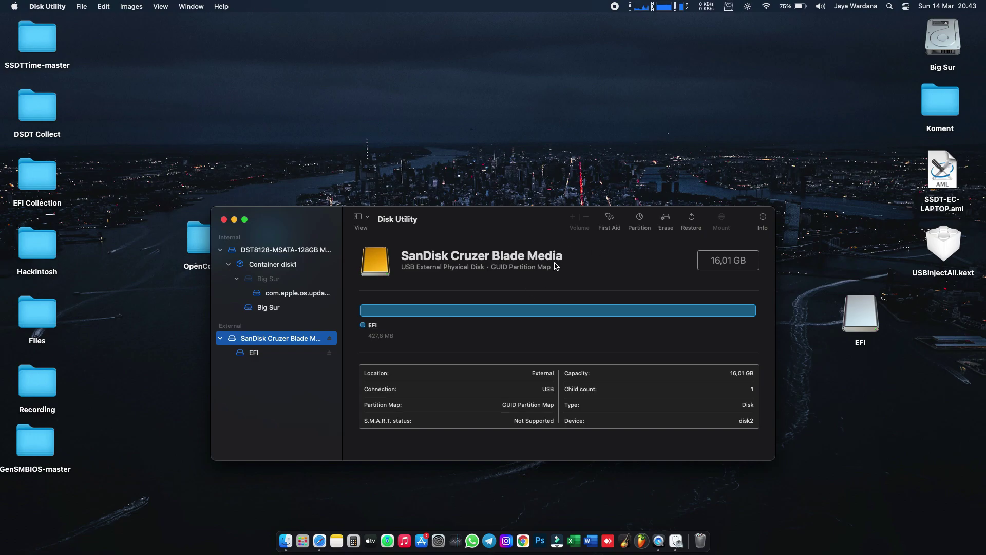
Step: Inspect the EFI folder on the mounted EFI volume, and close its window and Disk Utility
double_click(863, 331)
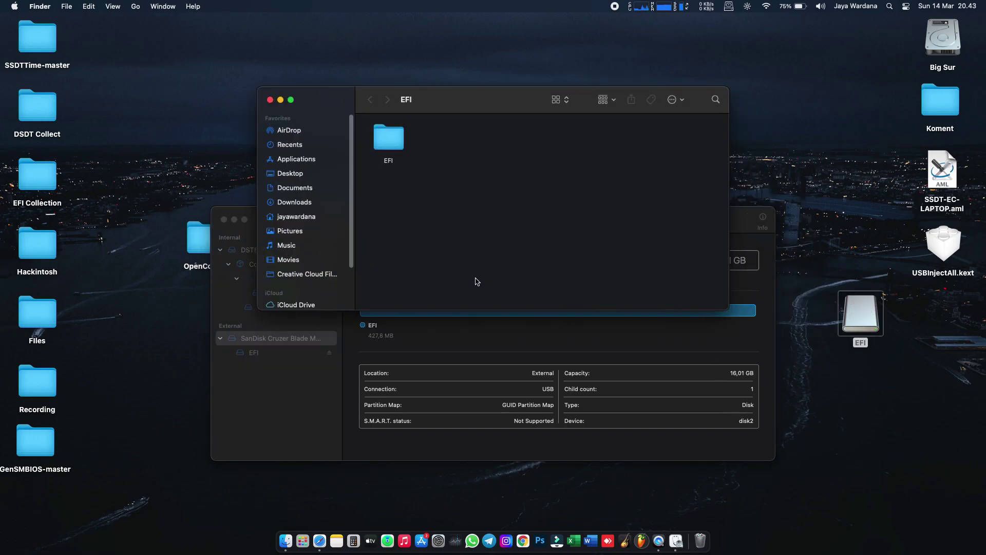
double_click(388, 142)
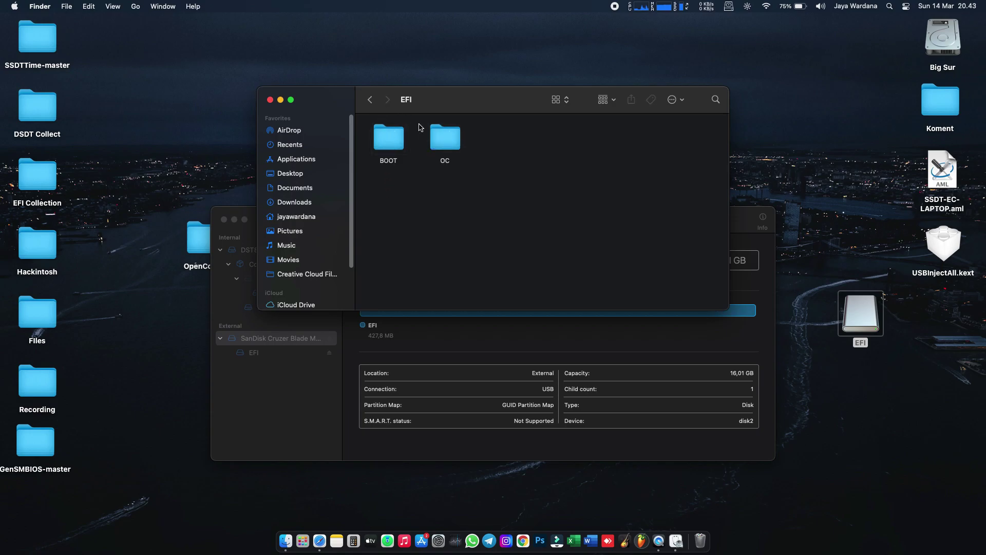
click(370, 99)
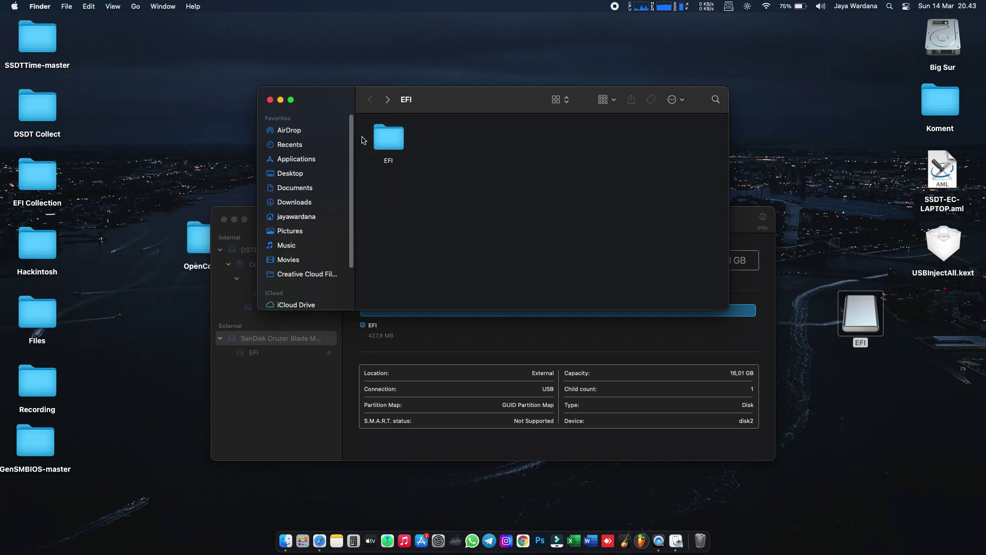
click(271, 100)
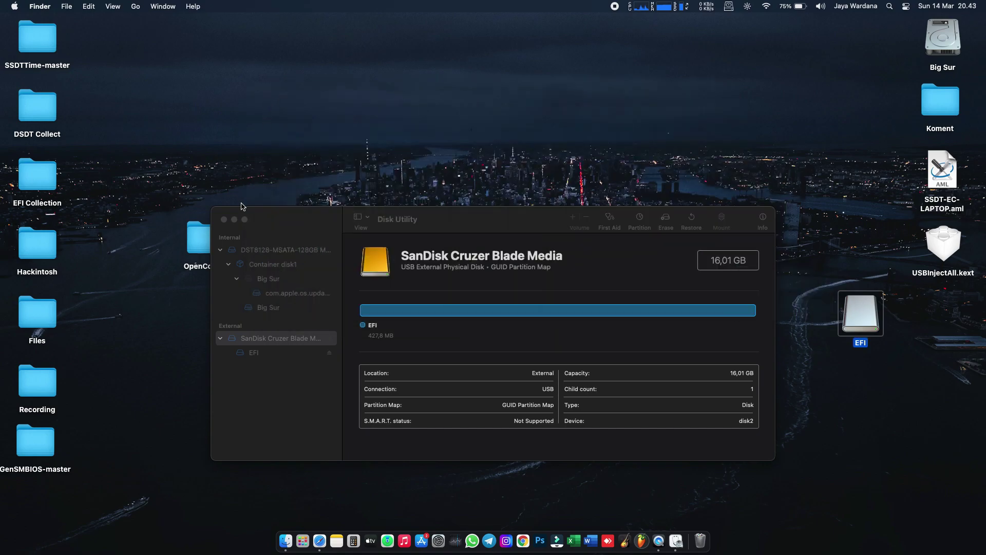
click(224, 219)
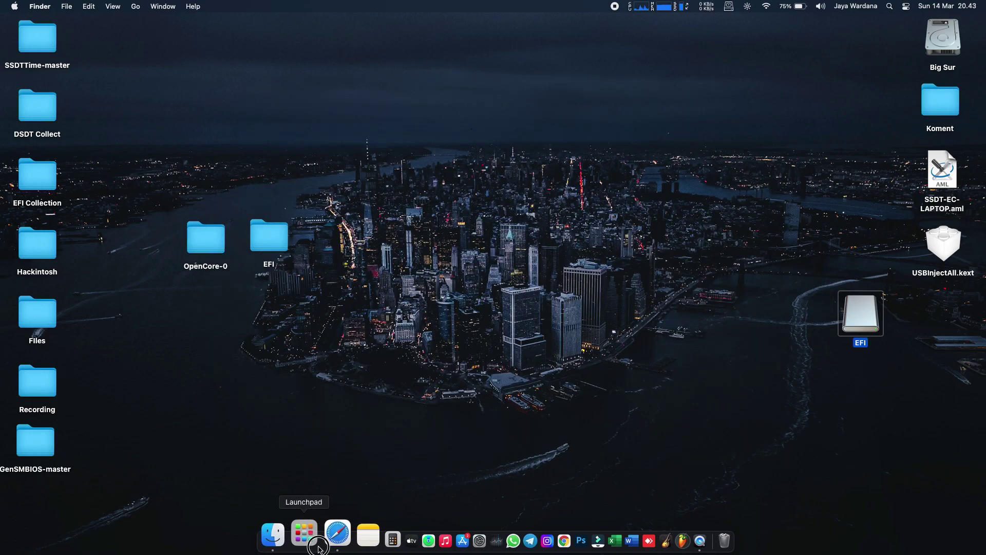
Step: Launch Hackintool, check the booted OpenCore version in the bootloader information, and close it
click(309, 540)
click(658, 509)
click(822, 349)
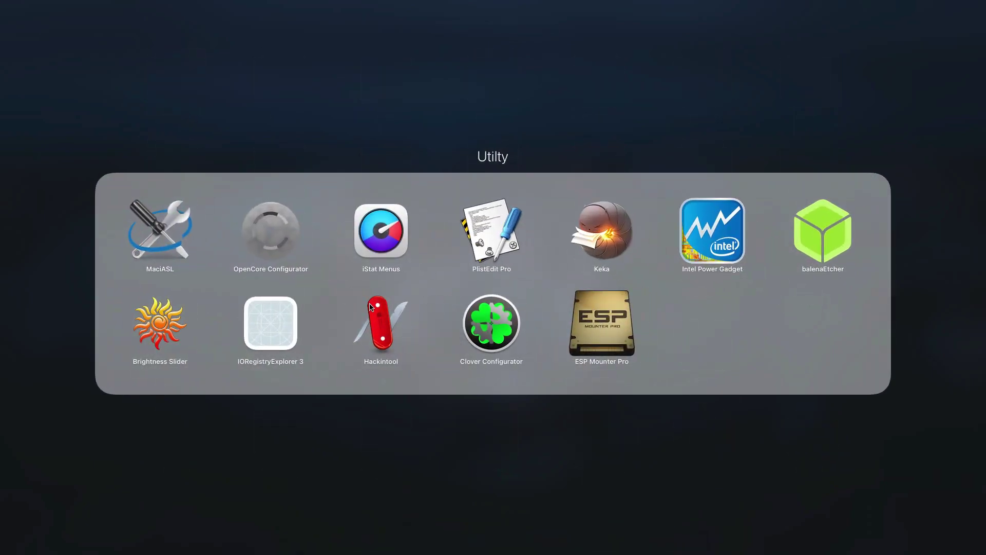
click(371, 305)
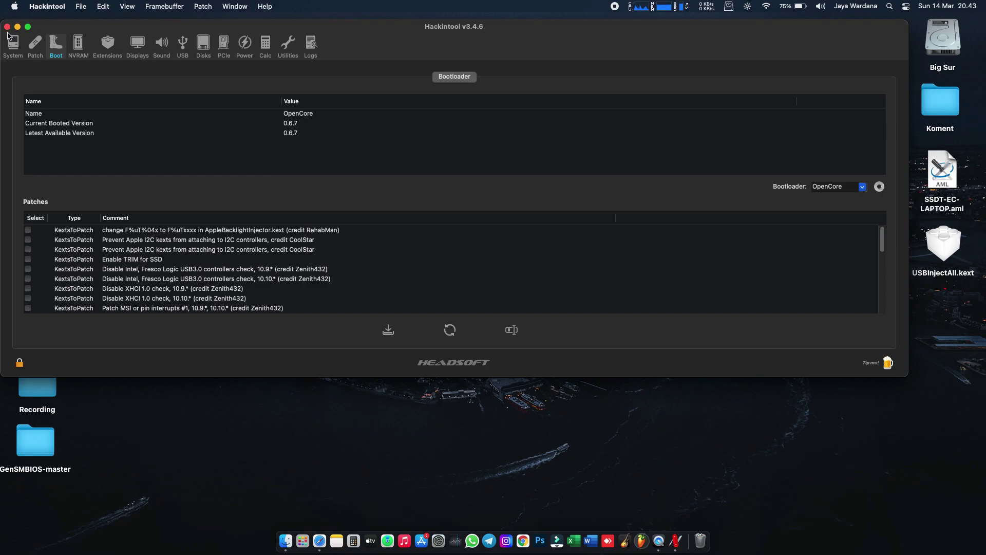
click(7, 28)
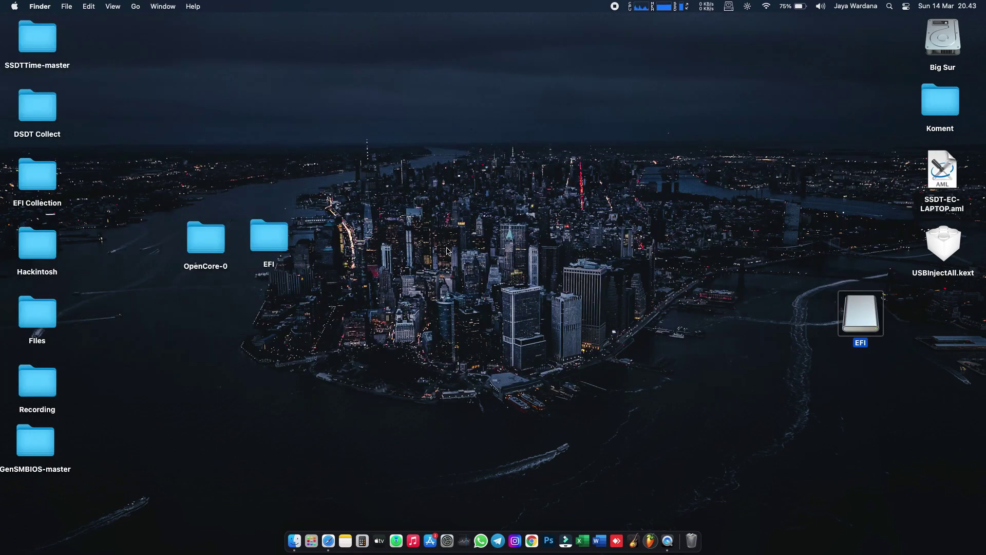